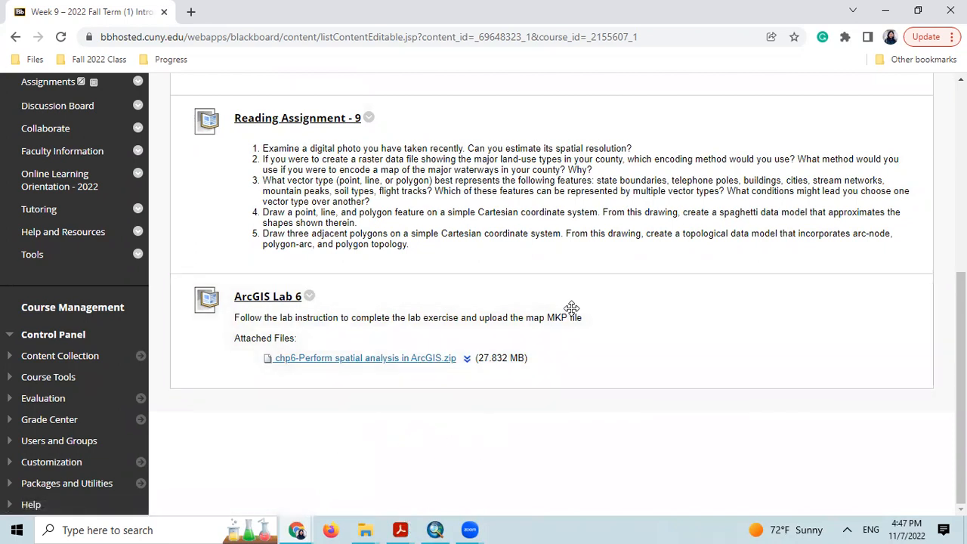
- Switch to File Explorer and open the nested shellito_arcgis2e_datasets_chapter08 folders to locate the Ohioselect.gdb geodatabase
click(886, 10)
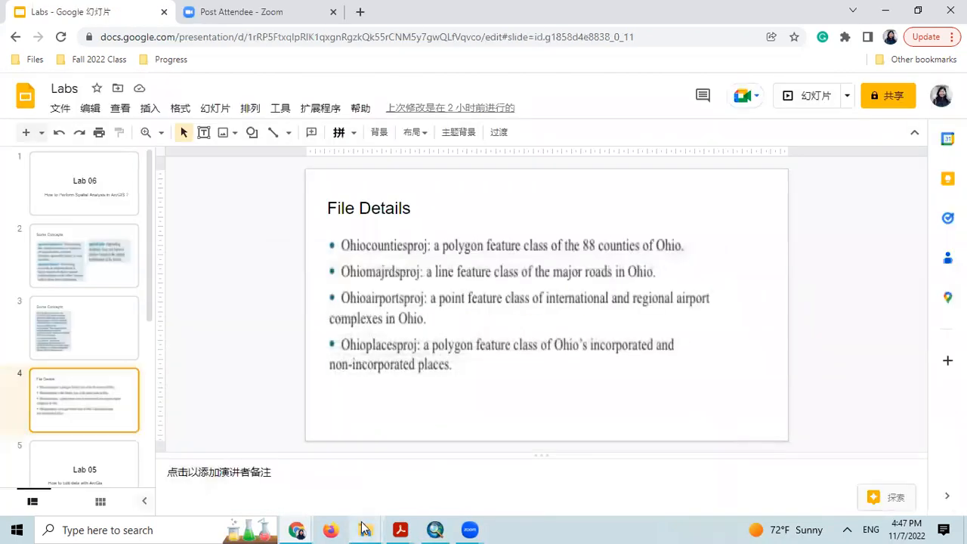
mouse_move(365, 528)
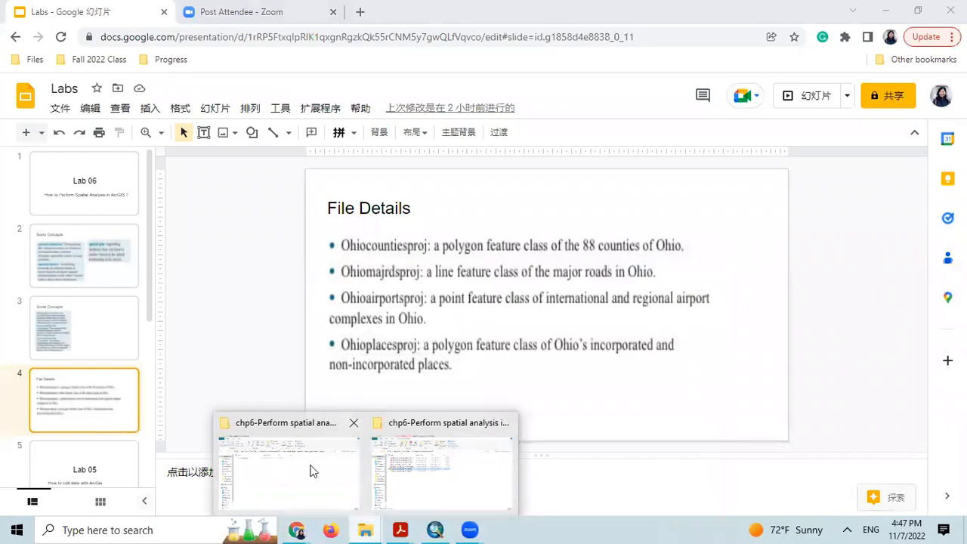
click(435, 483)
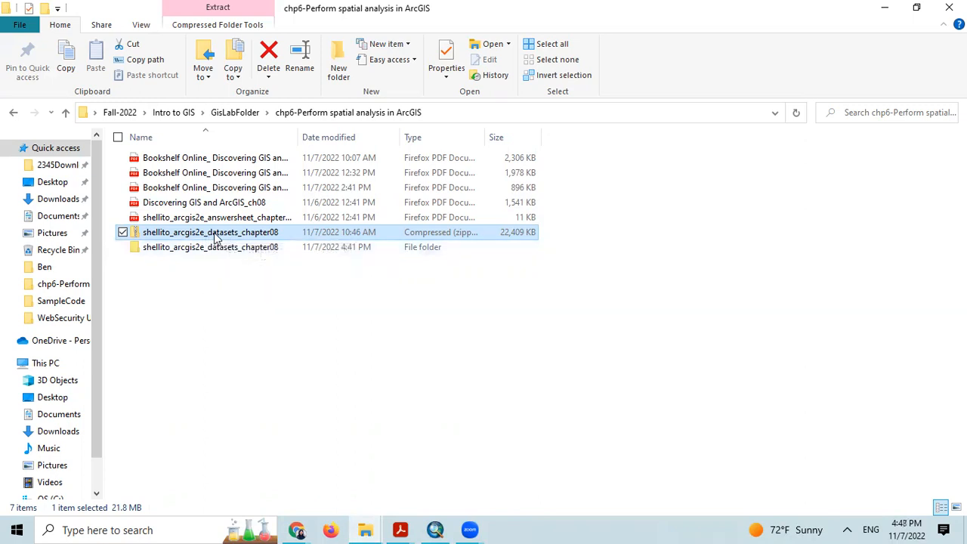
double_click(201, 248)
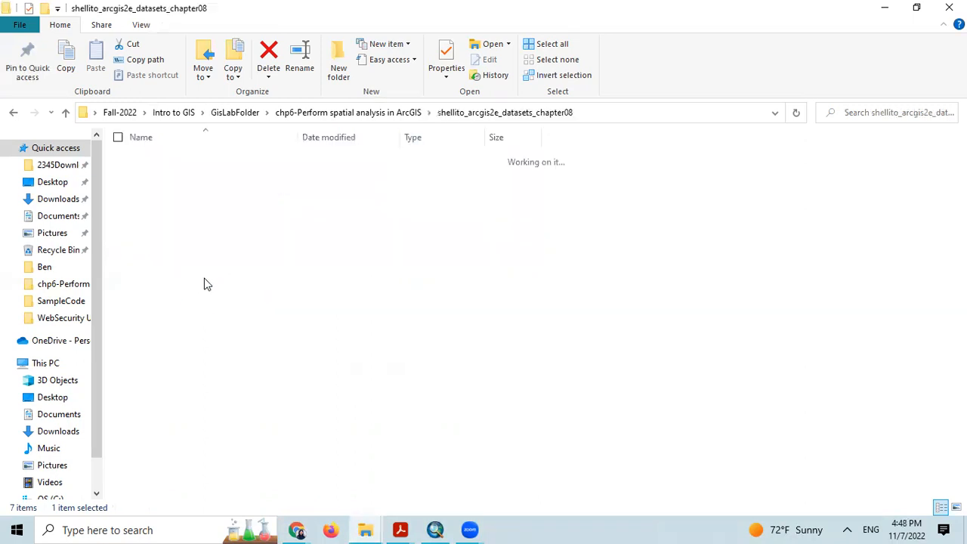
double_click(201, 164)
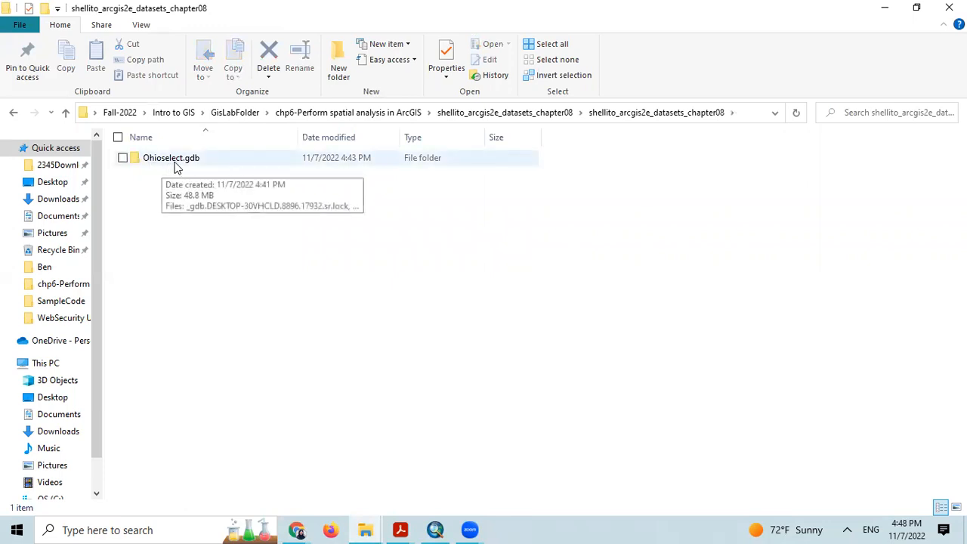
- Switch to ArcMap and widen the Catalog window to examine the full folder connection path and the contents of Ohioselect.gdb
click(882, 8)
click(437, 529)
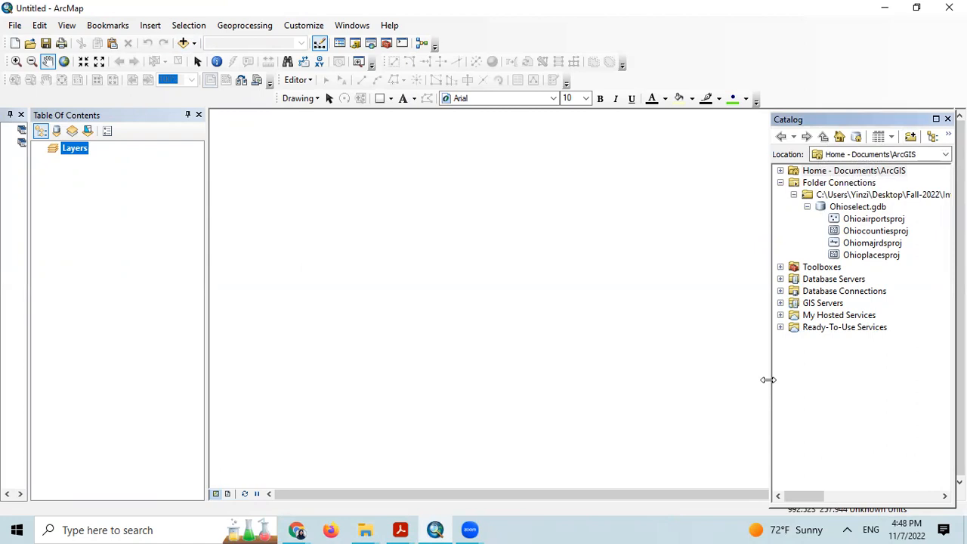
drag(768, 379, 231, 379)
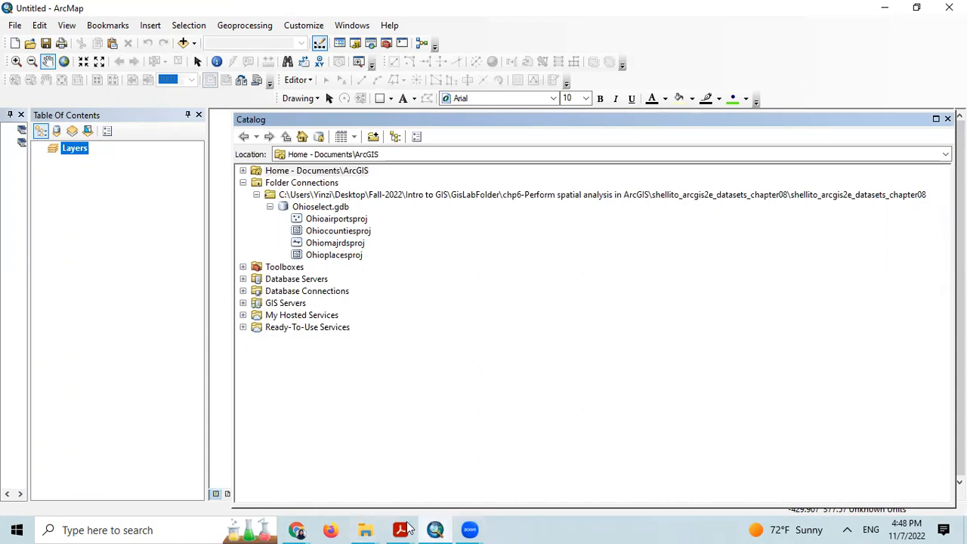
- Switch to the Labs presentation in the browser, review the File Details slide, and return to ArcMap
click(300, 529)
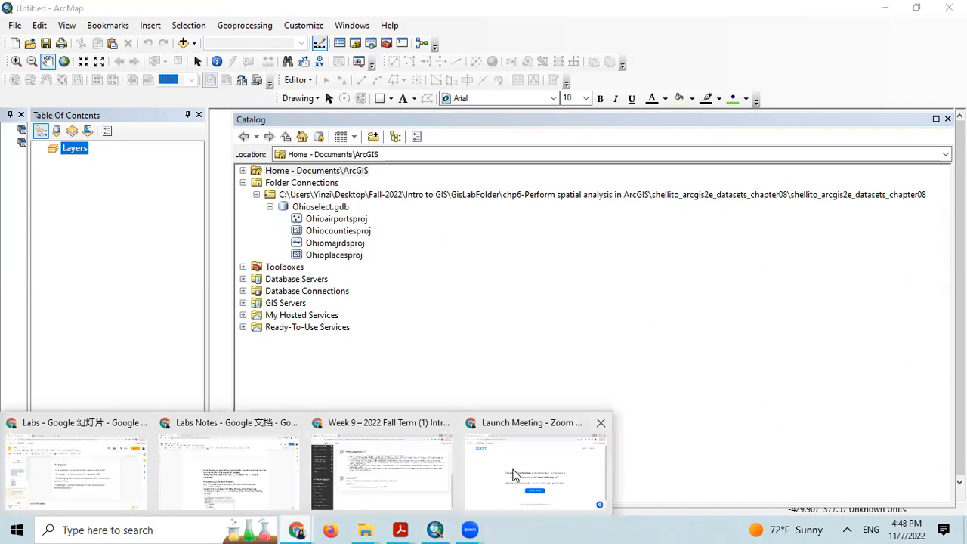
click(108, 480)
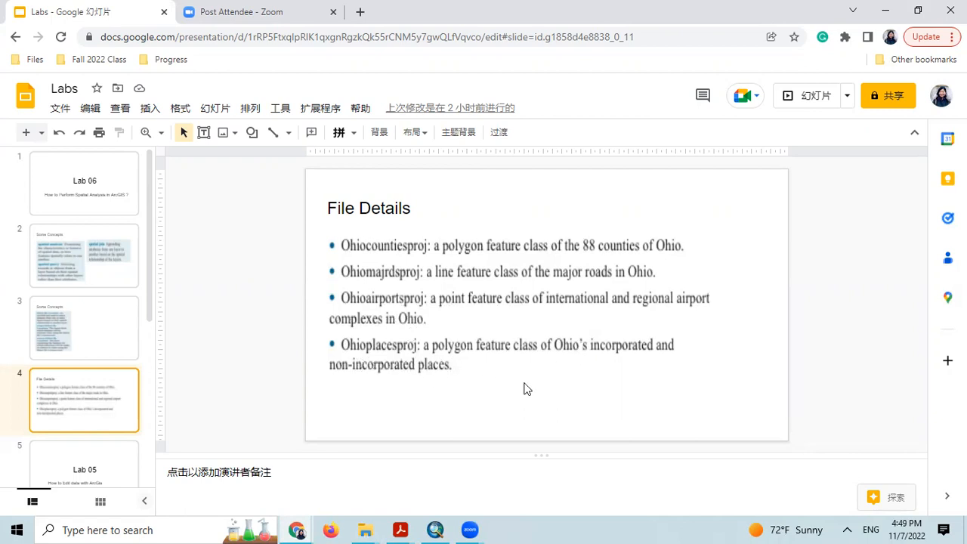
click(885, 11)
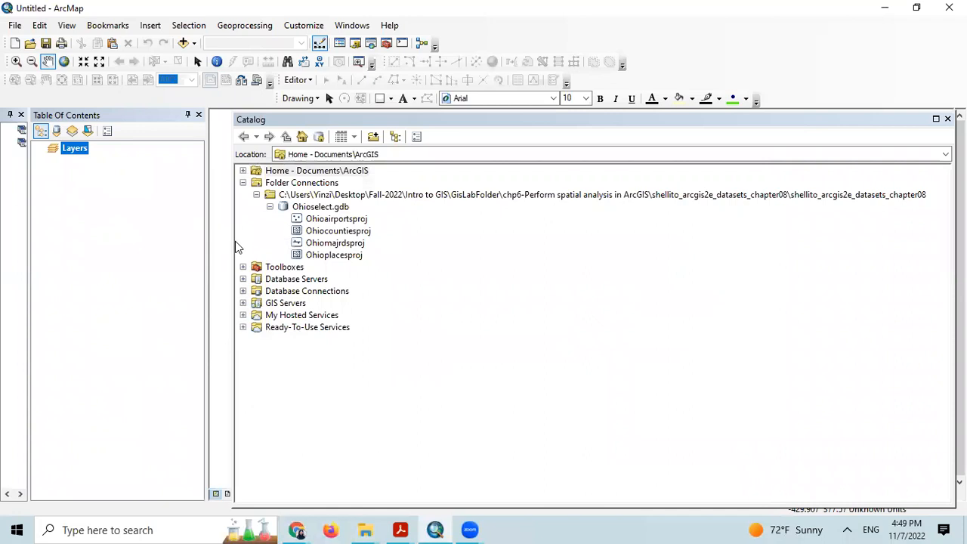
- Narrow the Catalog window and add Ohioairportsproj, Ohiocountiesproj, Ohiomajrdsproj and Ohioplacesproj from Ohioselect.gdb to the map
click(233, 240)
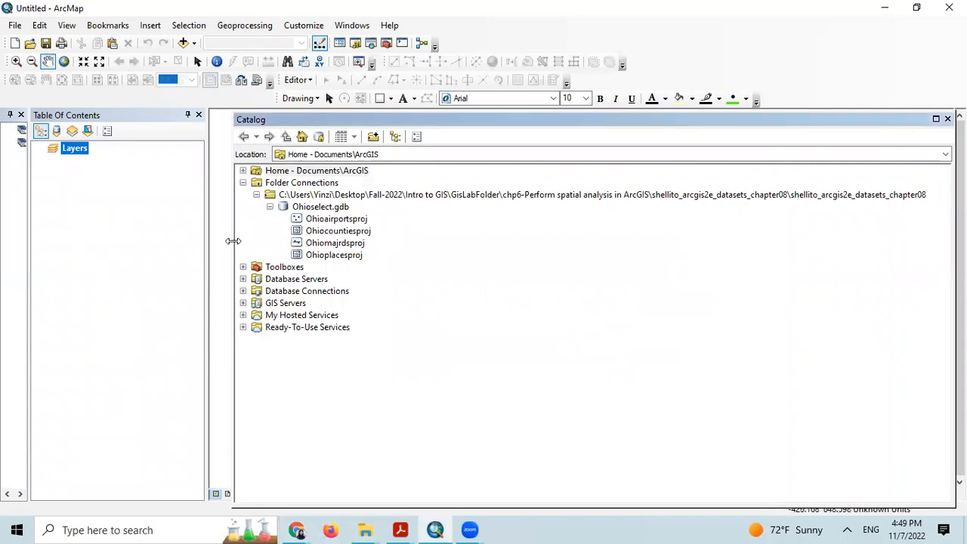
drag(233, 240, 780, 223)
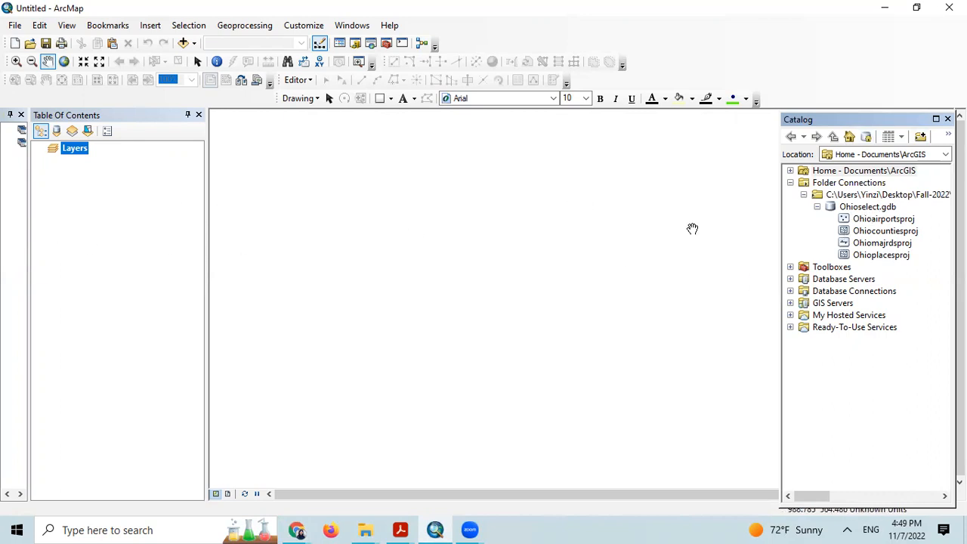
click(184, 43)
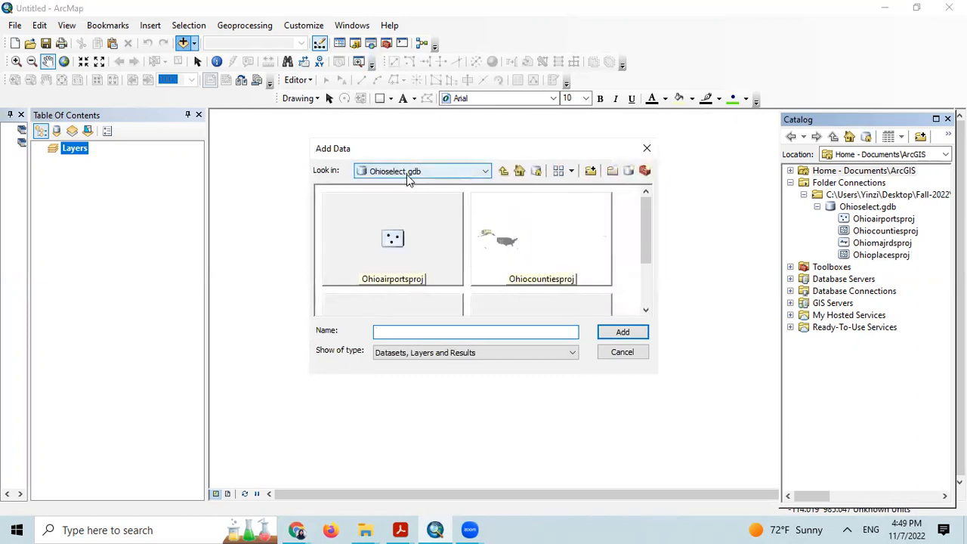
mouse_move(647, 213)
mouse_down()
mouse_move(646, 270)
mouse_move(647, 219)
mouse_up()
click(403, 215)
ctrl+click(516, 240)
ctrl+click(431, 287)
ctrl+click(511, 299)
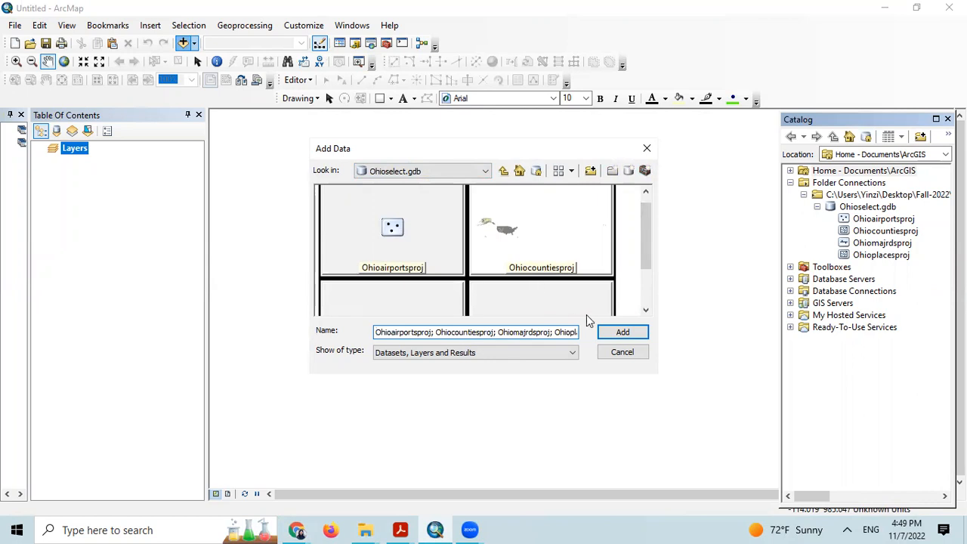
click(624, 333)
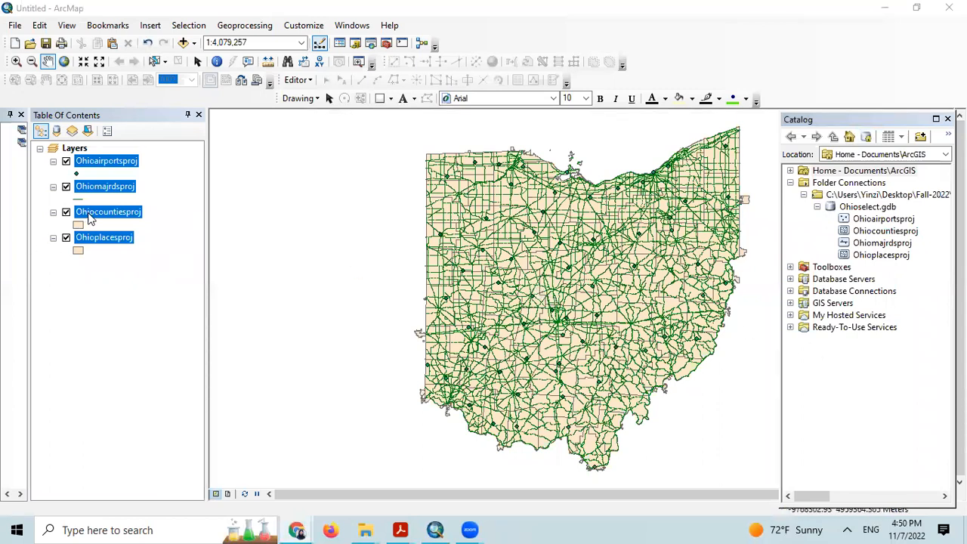
- Hide the Ohiomajrdsproj layer briefly to examine the layers beneath it, and show it again
click(65, 188)
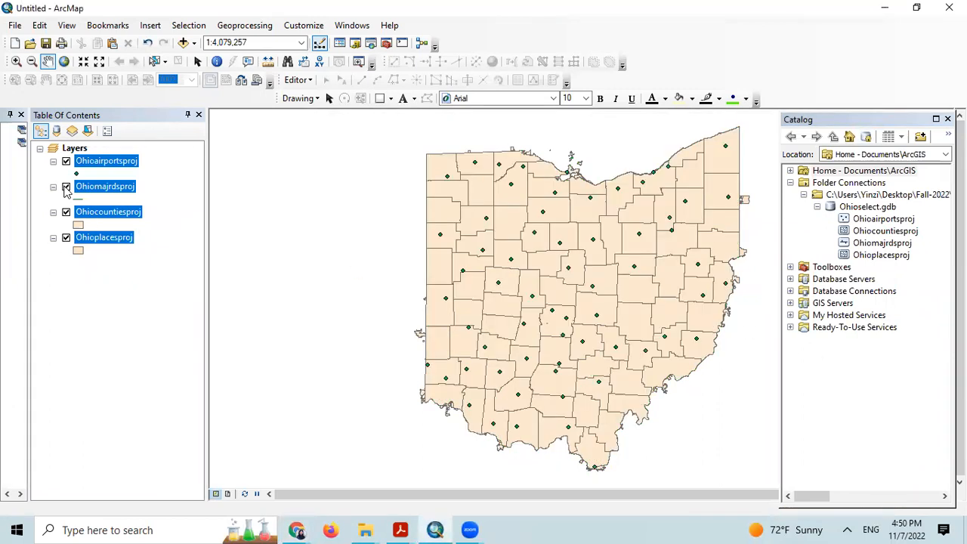
click(65, 188)
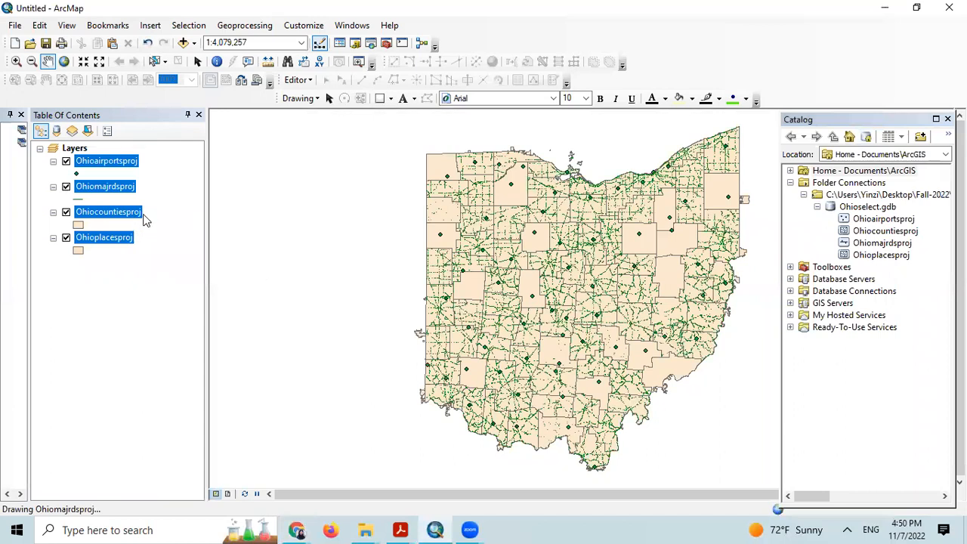
- Move the Ohiomajrdsproj layer to the end of the drawing order, below Ohioplacesproj, and turn off its visibility
click(40, 133)
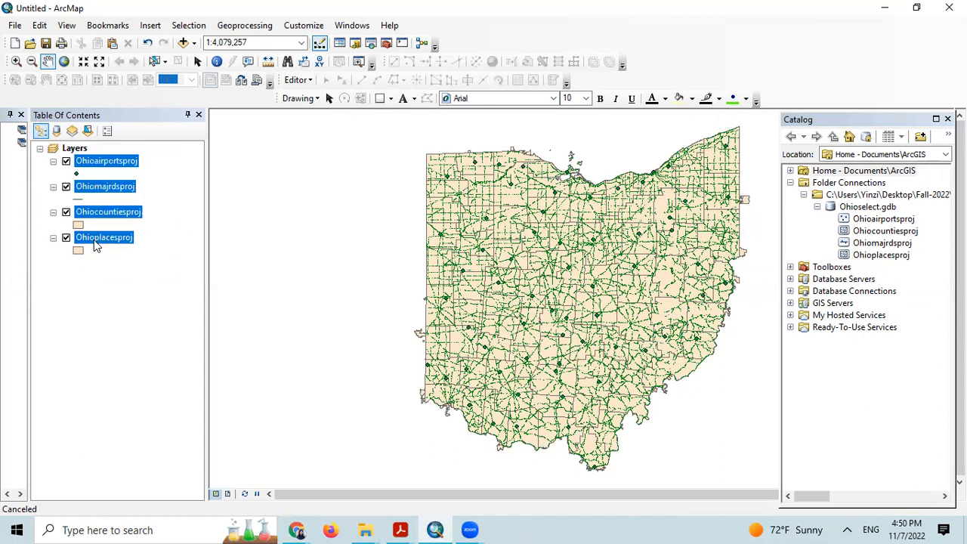
drag(90, 194, 111, 301)
mouse_move(105, 186)
mouse_down()
mouse_move(46, 233)
mouse_move(85, 261)
mouse_move(100, 197)
mouse_move(100, 230)
mouse_move(115, 184)
mouse_up()
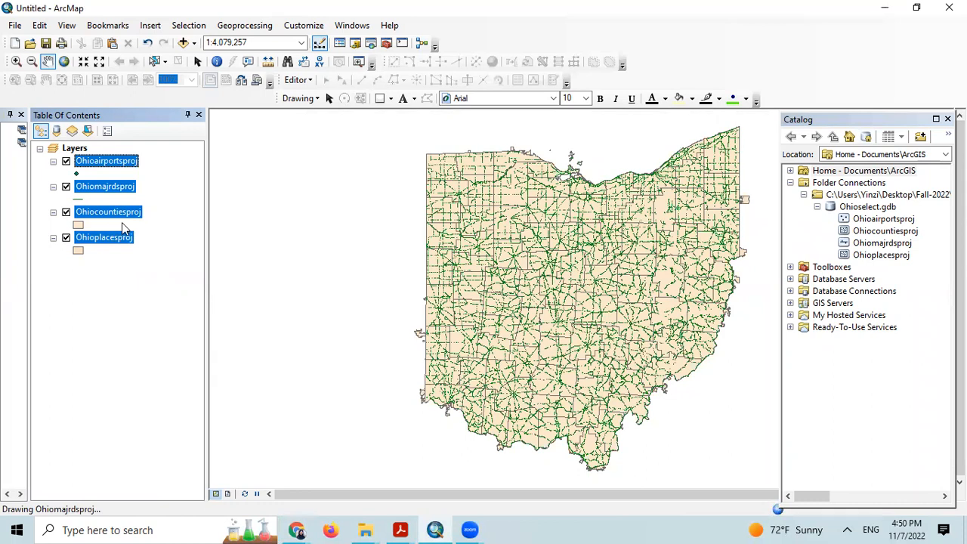
click(102, 189)
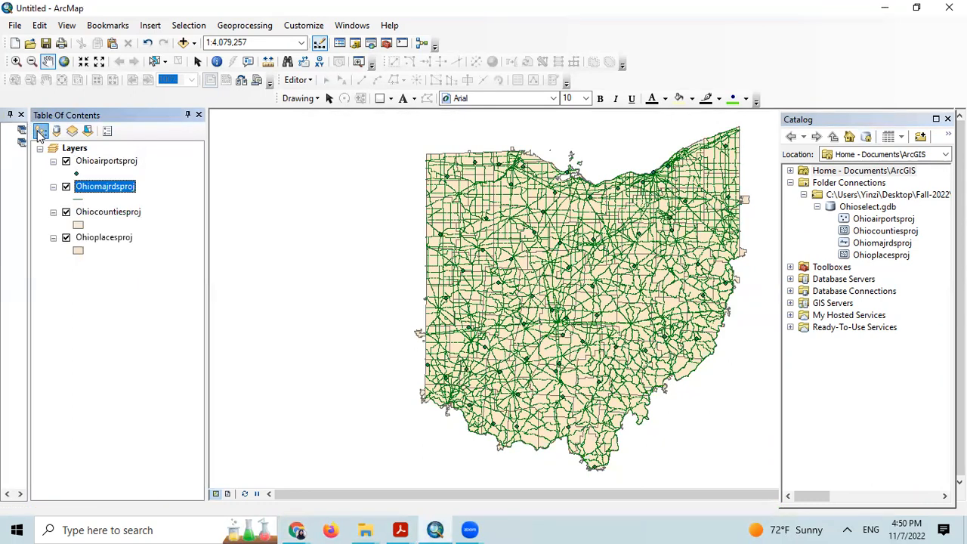
drag(89, 190, 82, 258)
click(133, 291)
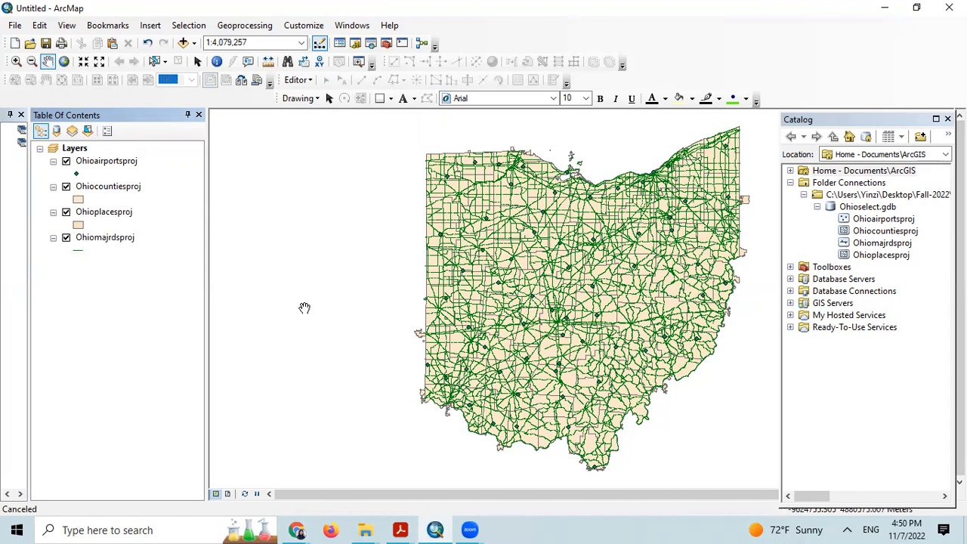
drag(393, 193, 288, 186)
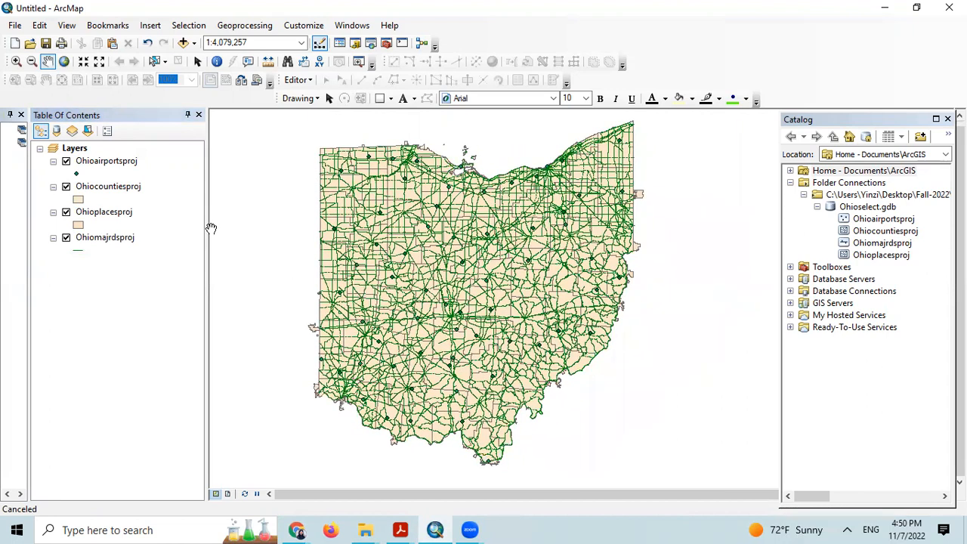
click(66, 238)
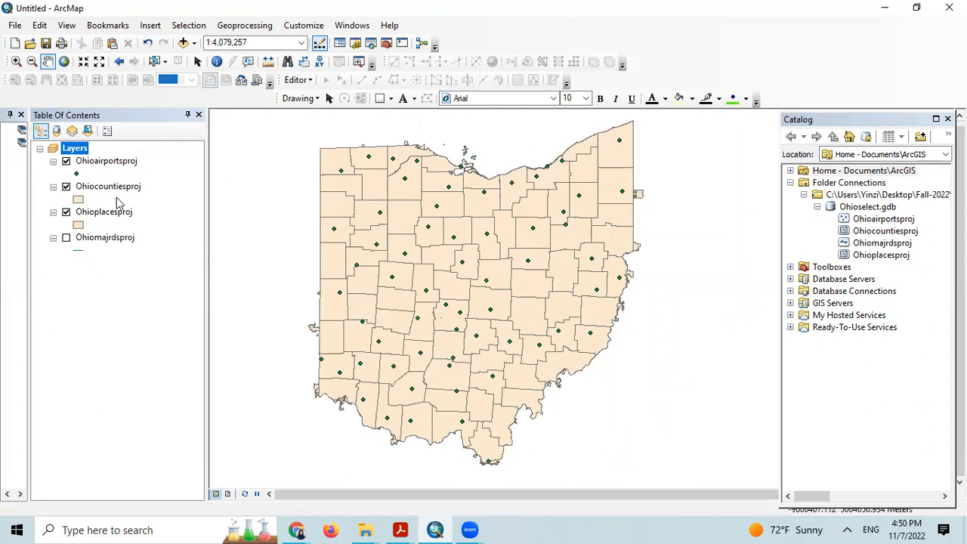
- Choose the Airplane marker as the symbol for the Ohioairportsproj layer
click(76, 174)
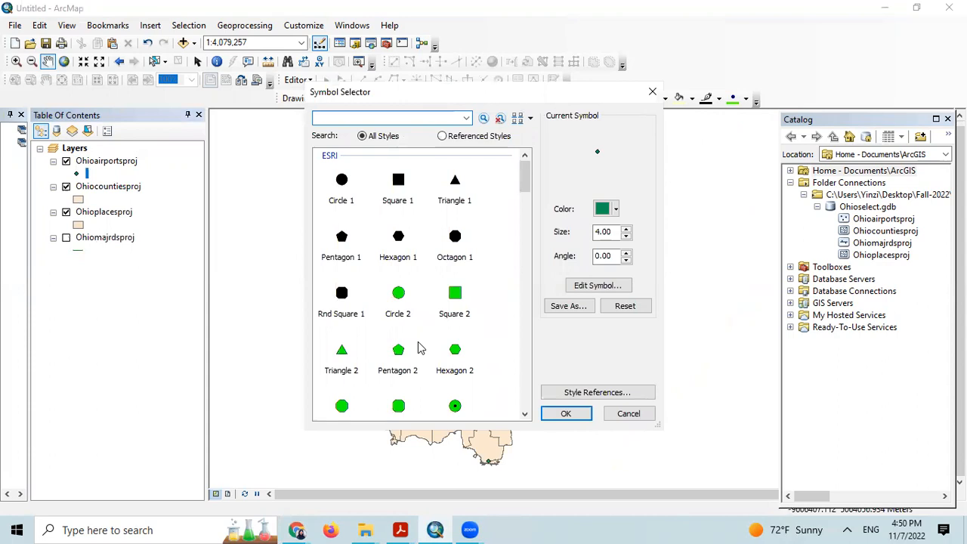
scroll(401, 333, down, 8)
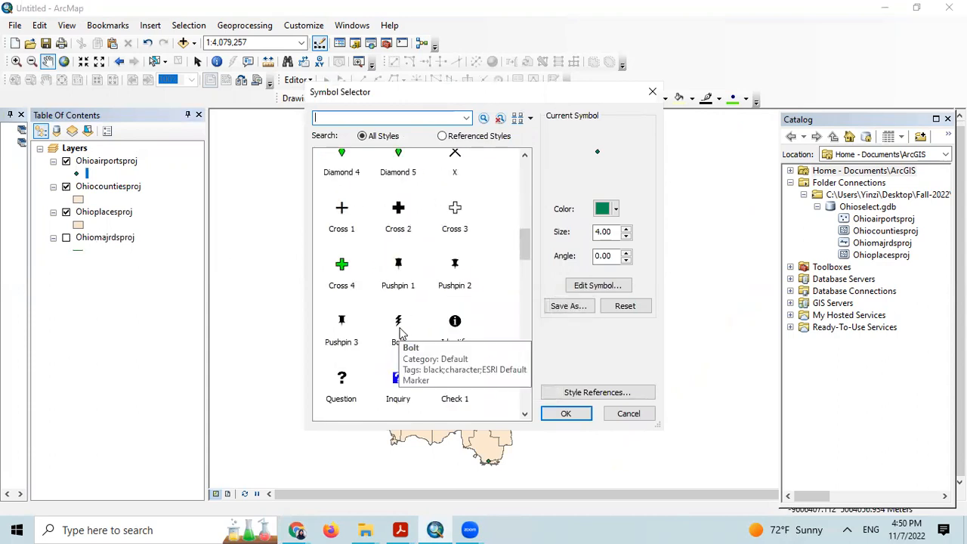
scroll(402, 333, down, 6)
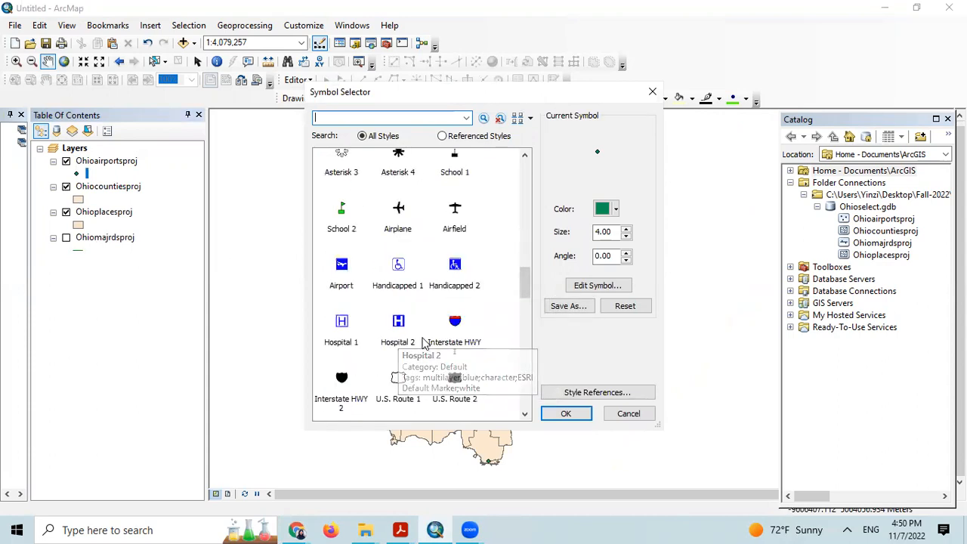
scroll(423, 344, up, 8)
scroll(416, 340, down, 7)
scroll(400, 332, up, 7)
scroll(397, 341, down, 8)
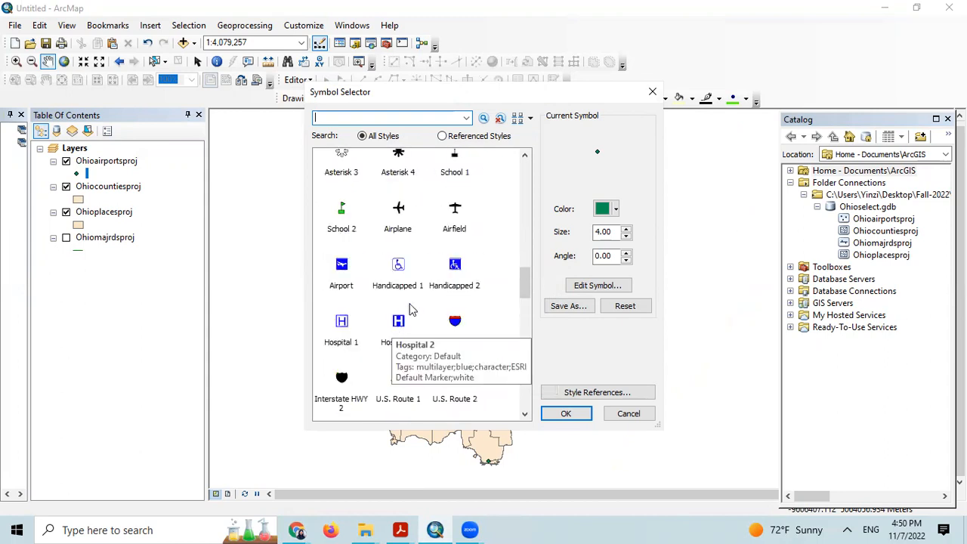
click(398, 210)
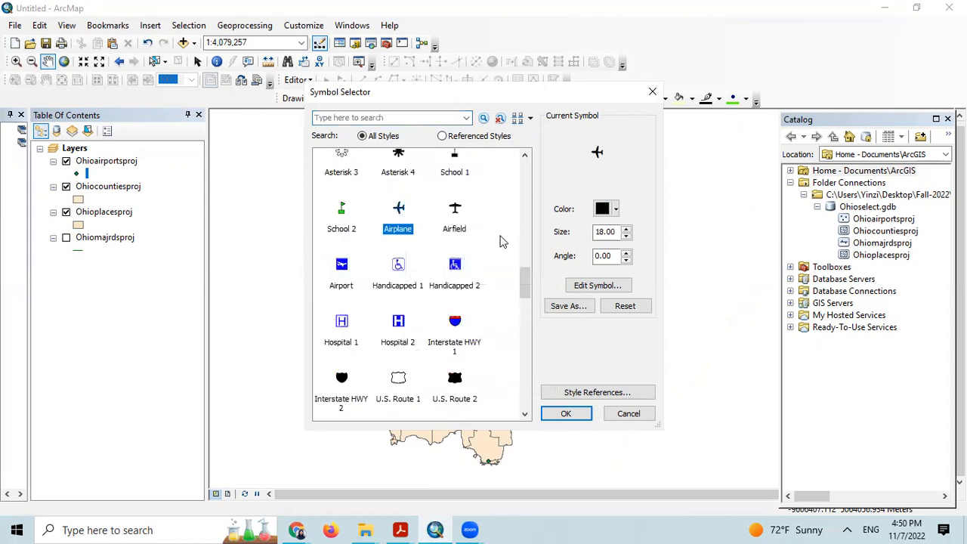
- Set the airplane marker's color to bright blue and its size to 20, and apply the symbol
click(610, 212)
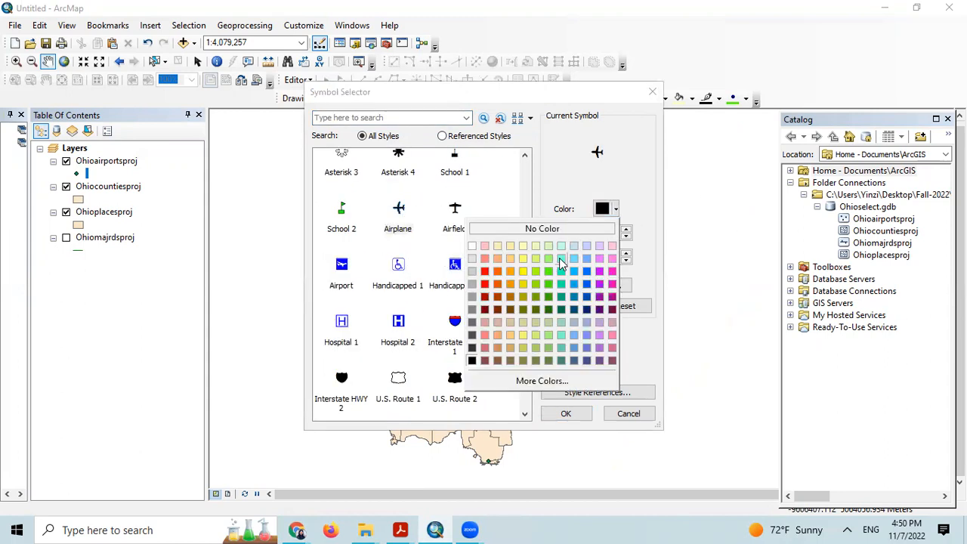
click(587, 273)
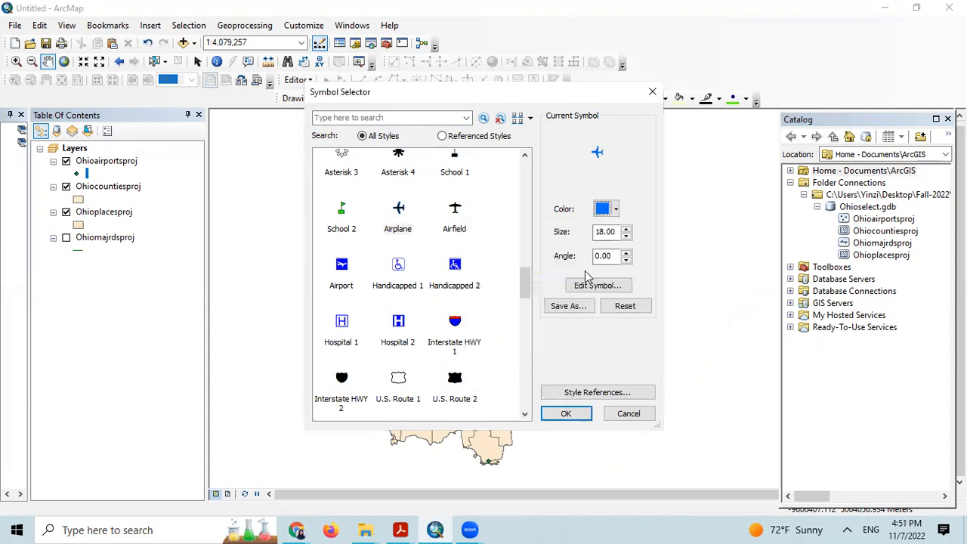
click(609, 209)
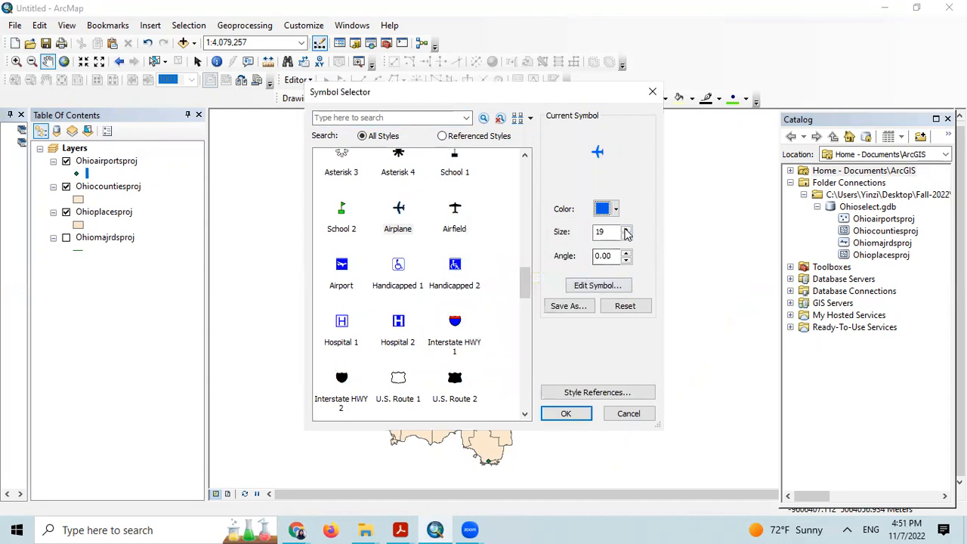
click(604, 210)
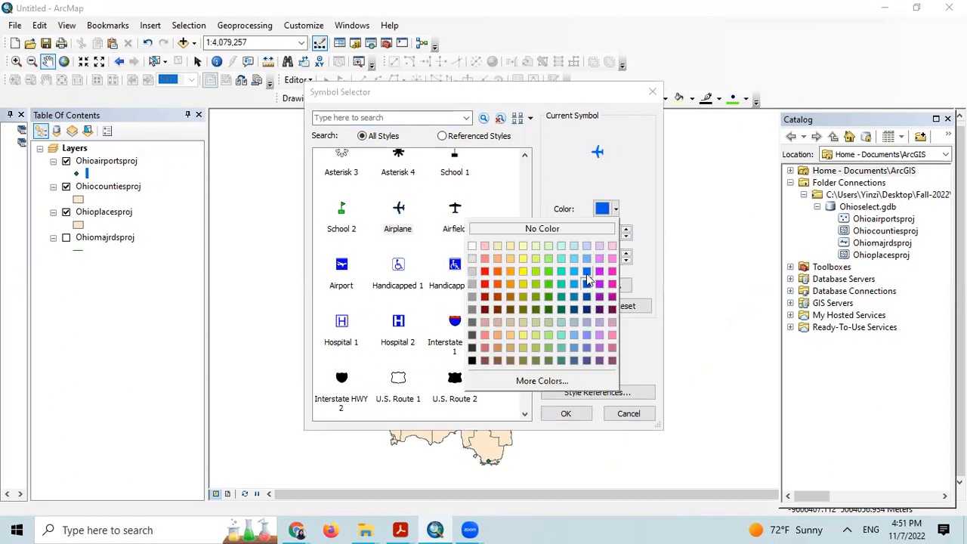
click(589, 278)
click(626, 232)
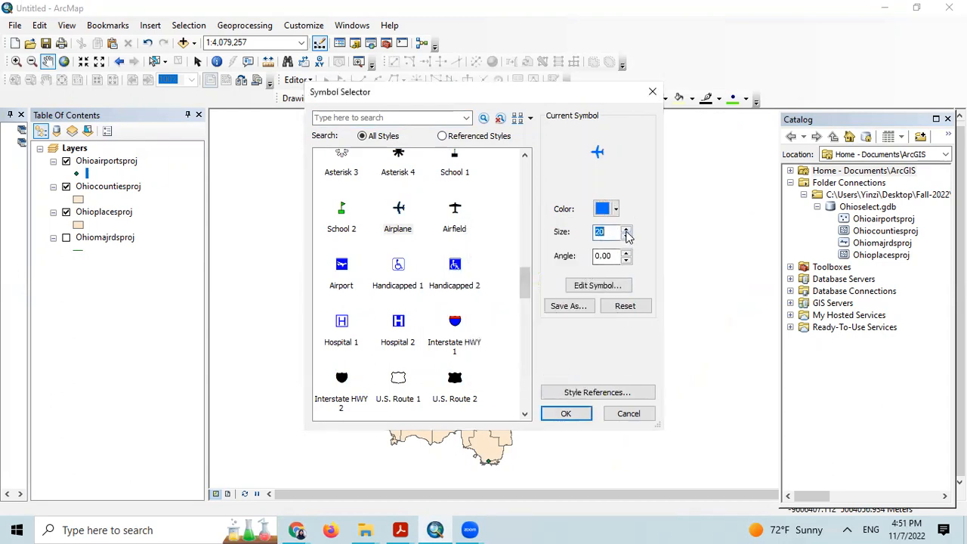
click(566, 415)
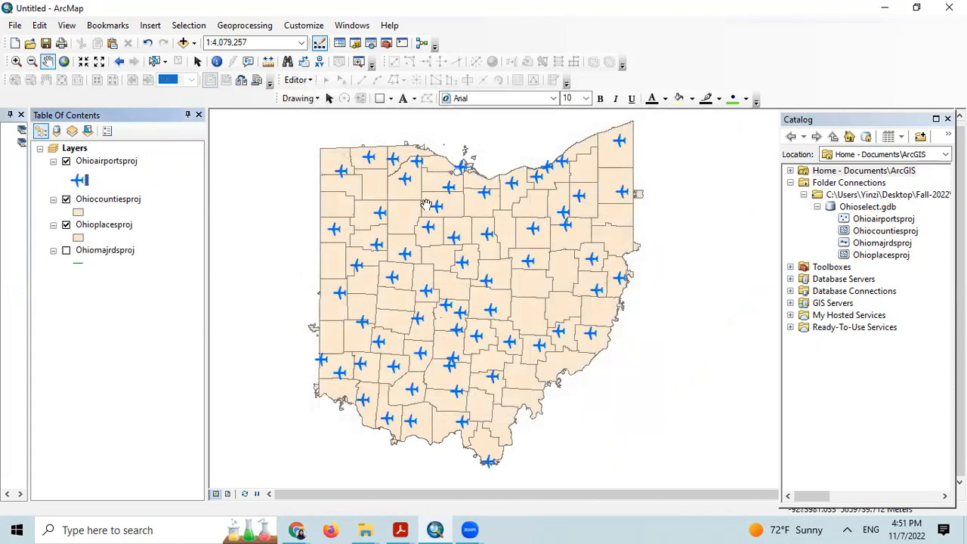
- Apply the Olive fill symbol to the Ohiocountiesproj layer
click(77, 213)
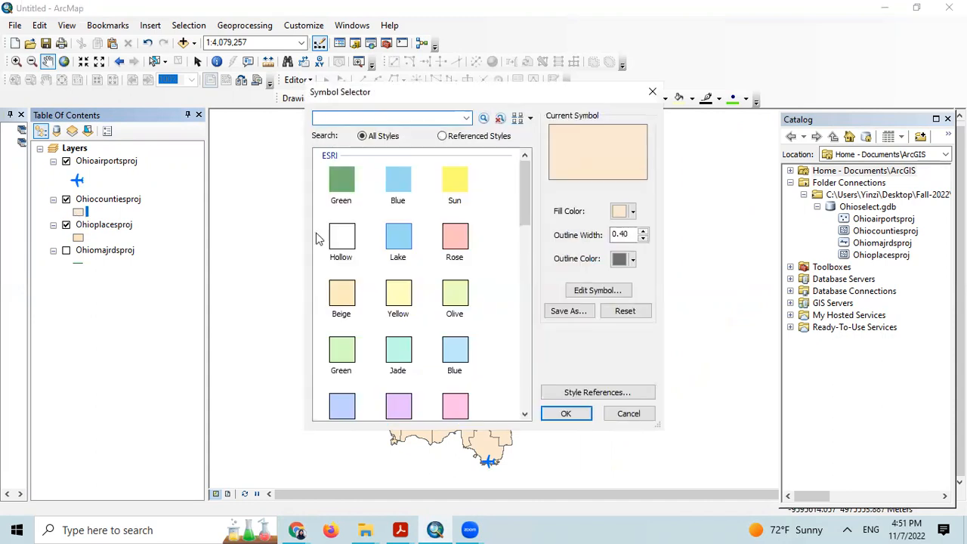
click(652, 91)
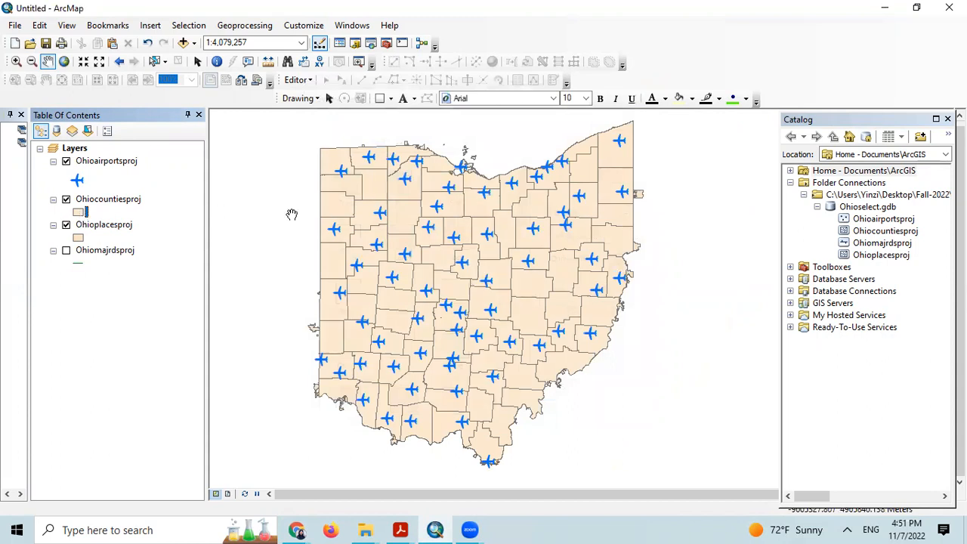
click(79, 213)
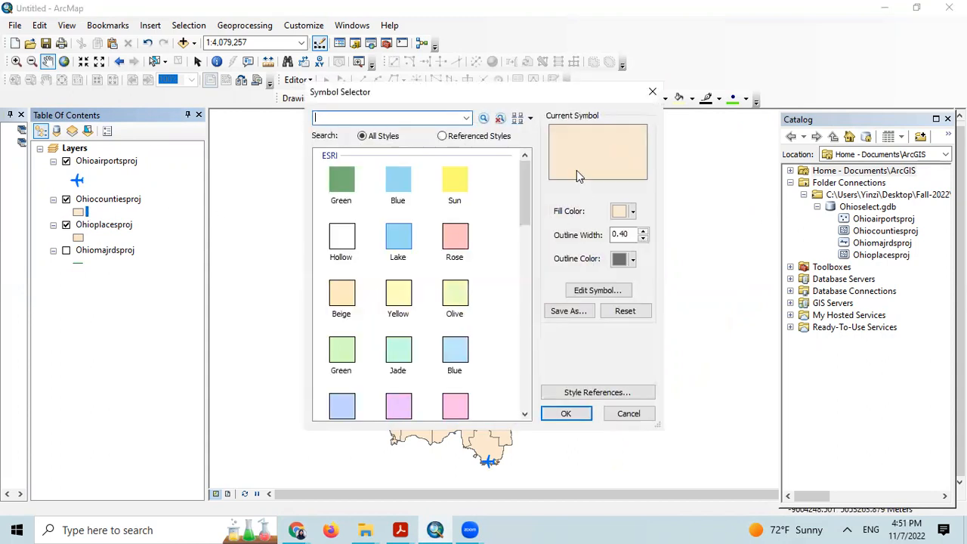
click(456, 295)
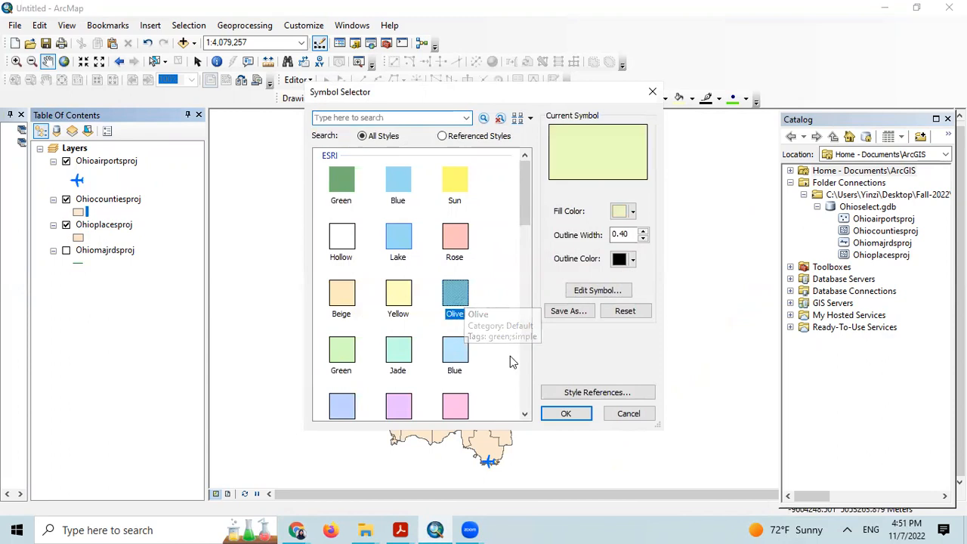
click(565, 414)
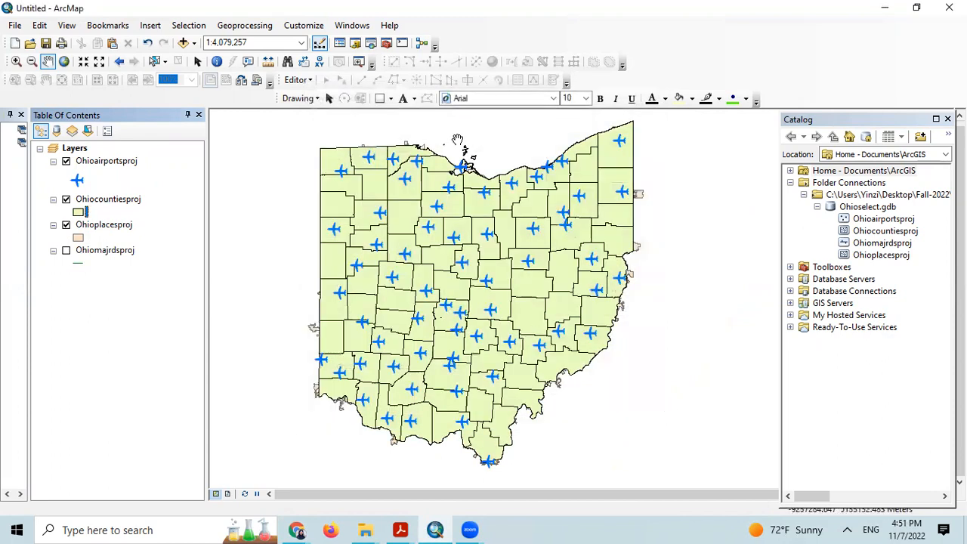
- Apply the Violet fill symbol to the Ohioplacesproj layer and move it above Ohiocountiesproj in the drawing order
click(78, 238)
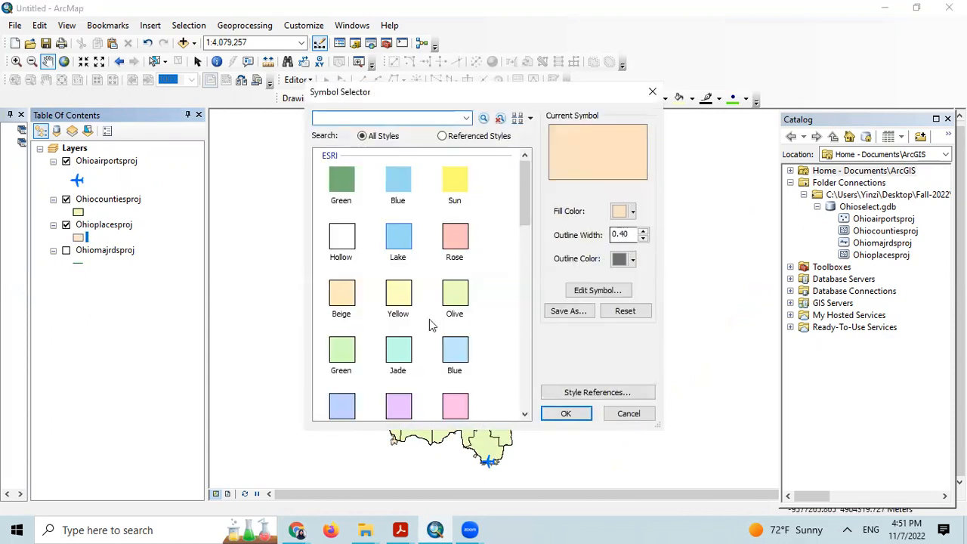
click(455, 237)
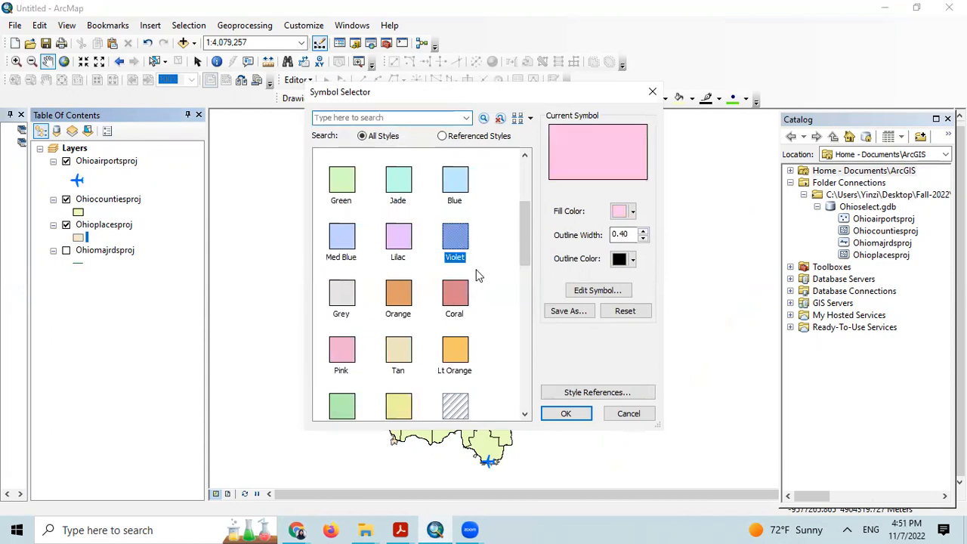
click(568, 413)
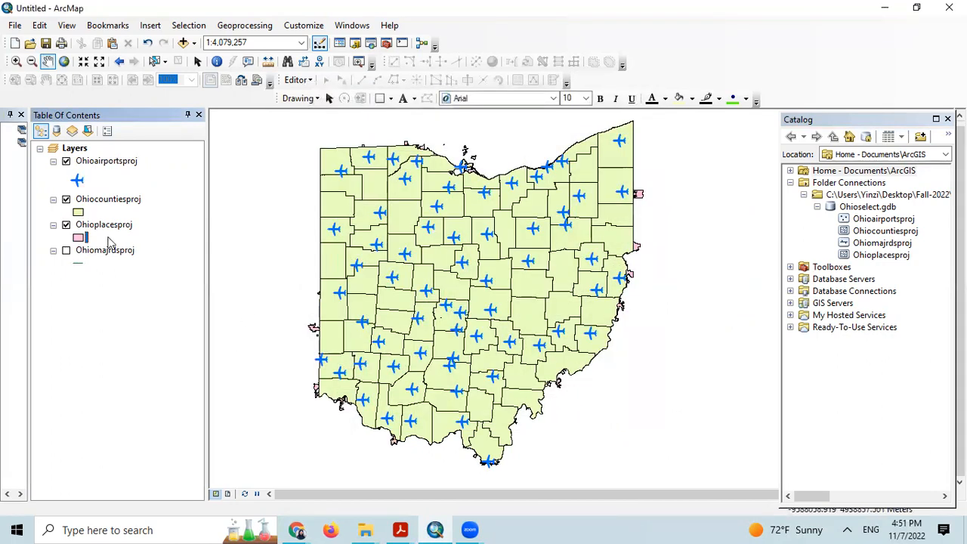
drag(104, 233, 98, 198)
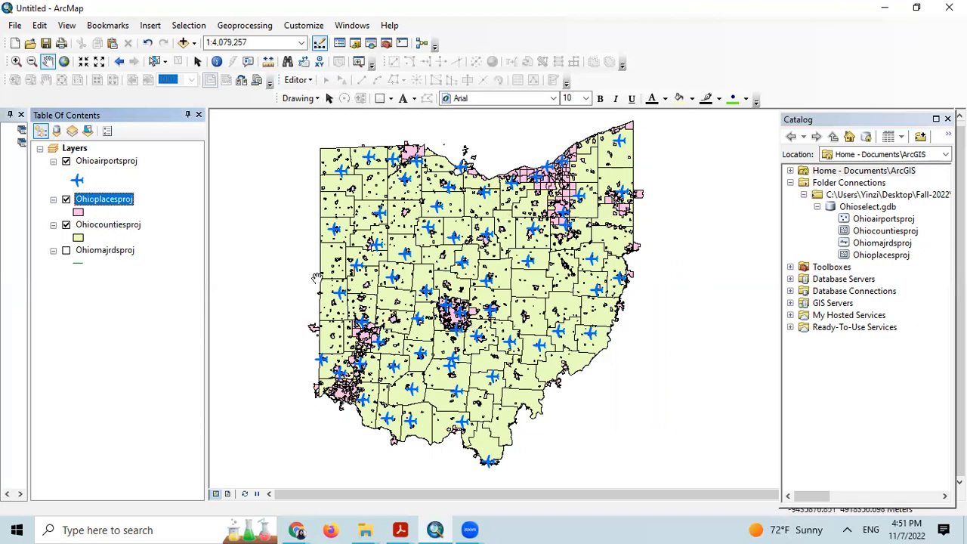
- Hide the Ohioplacesproj and Ohioairportsproj layers and open the data frame's coordinate system properties
click(66, 199)
click(66, 162)
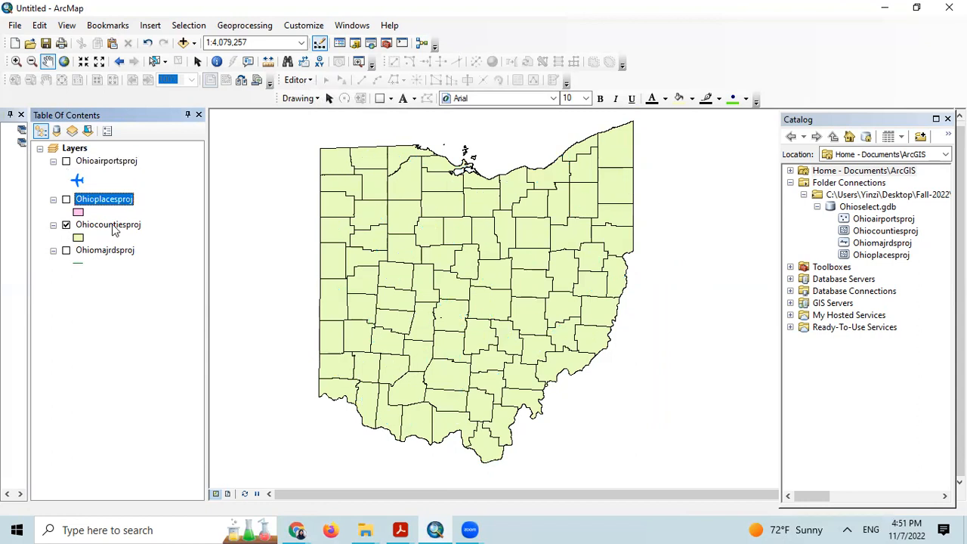
right_click(493, 262)
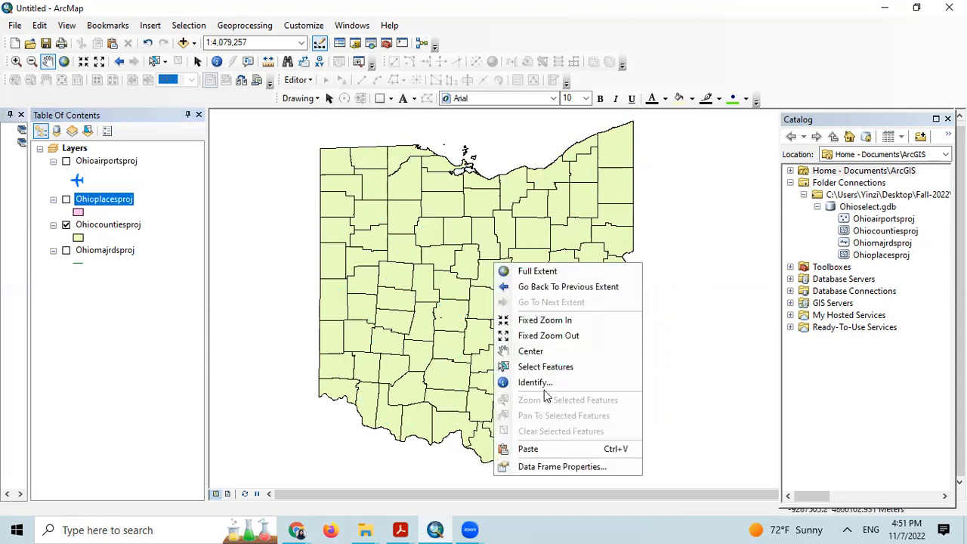
click(558, 468)
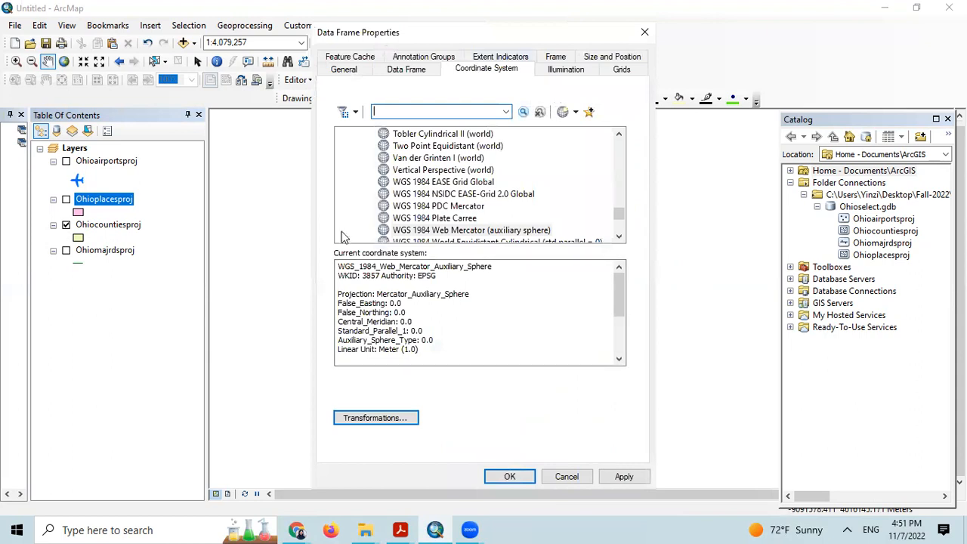
click(349, 71)
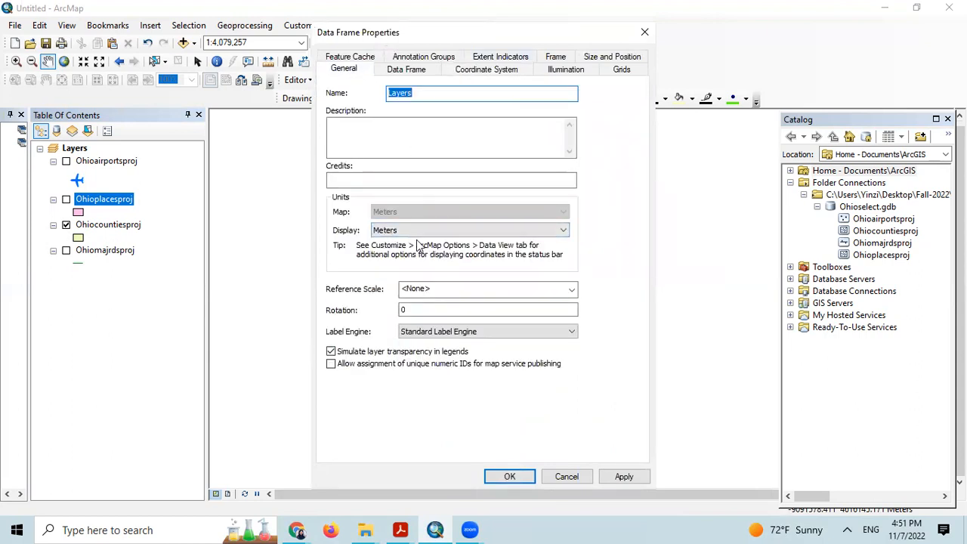
click(475, 70)
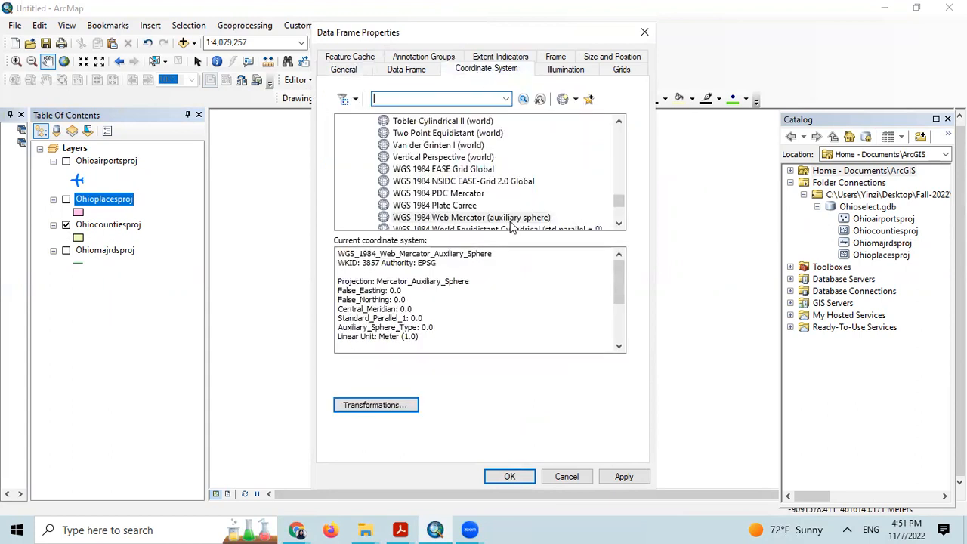
- Choose WGS 1984 Web Mercator (auxiliary sphere) from the World projected coordinate systems and apply it to the data frame
click(453, 218)
drag(618, 201, 617, 138)
scroll(465, 183, up, 3)
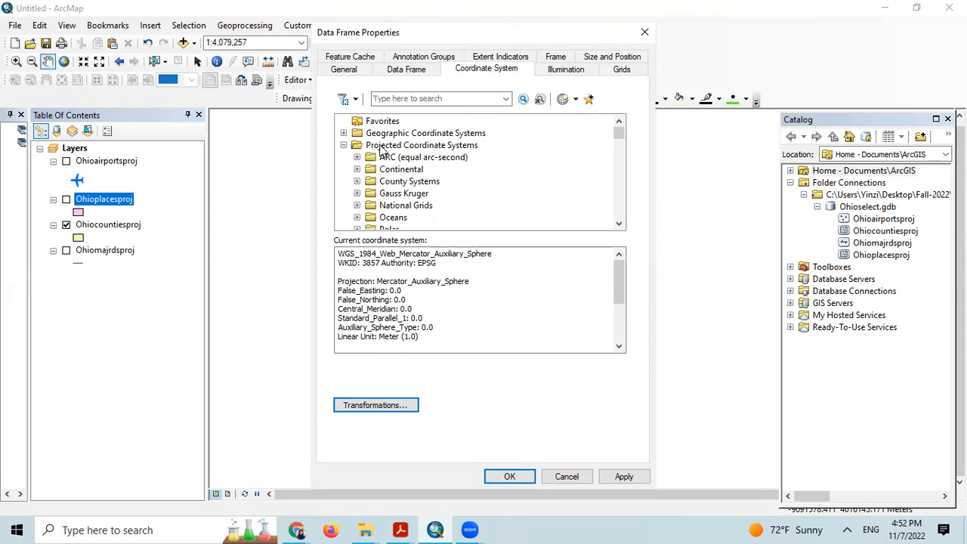
scroll(453, 161, down, 2)
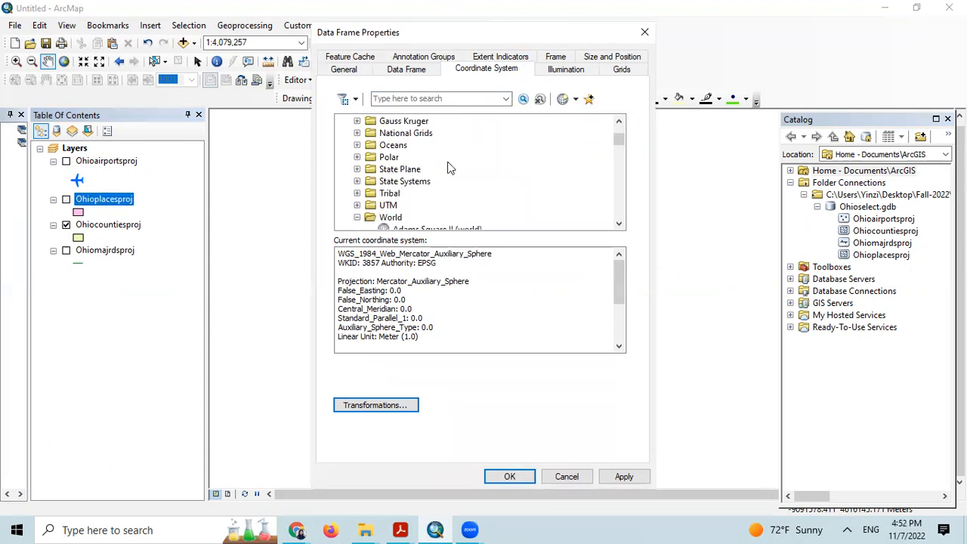
click(358, 217)
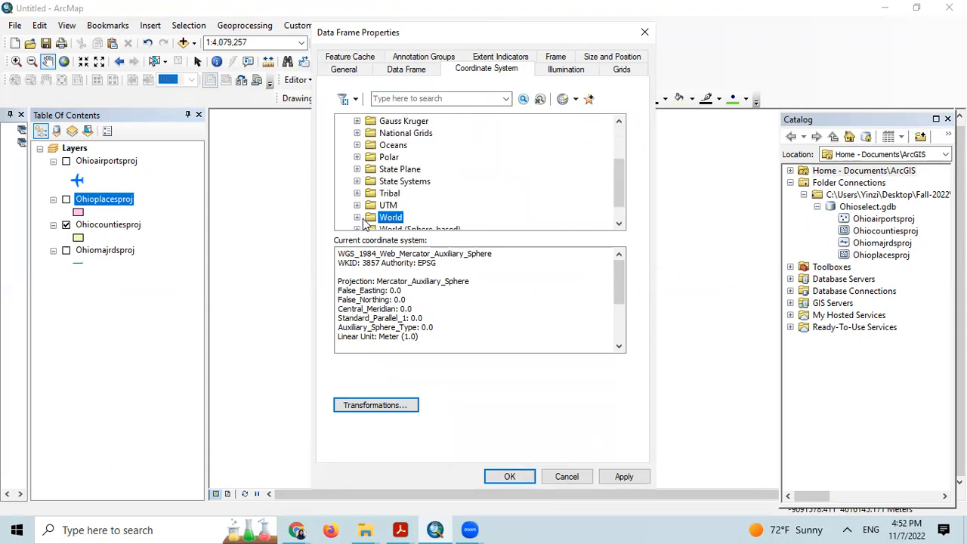
click(358, 218)
scroll(453, 197, down, 12)
scroll(488, 195, down, 6)
scroll(487, 195, up, 1)
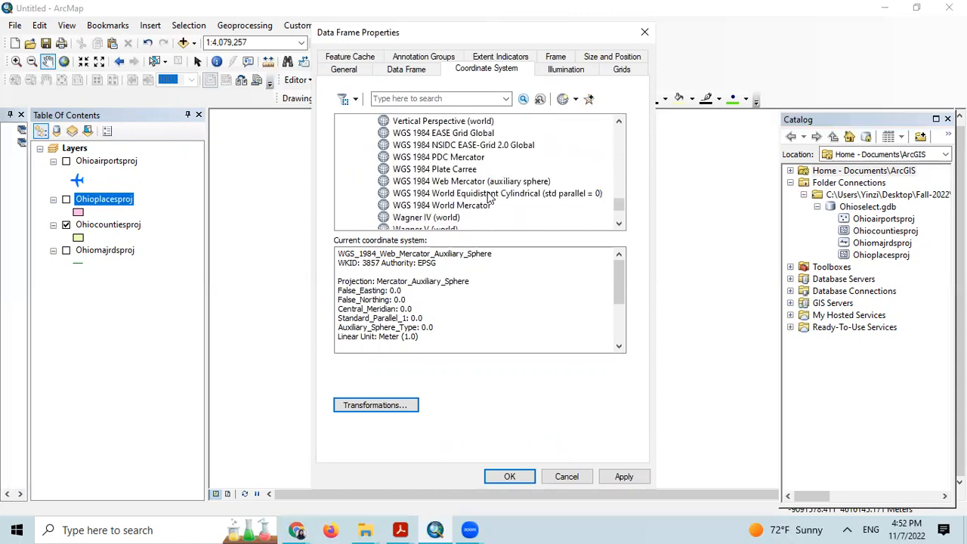
click(418, 182)
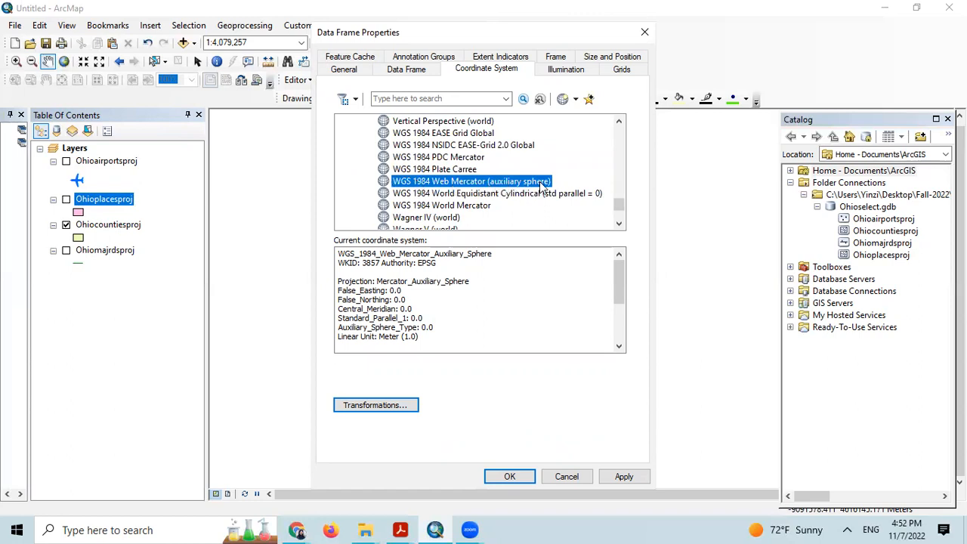
click(623, 477)
click(508, 477)
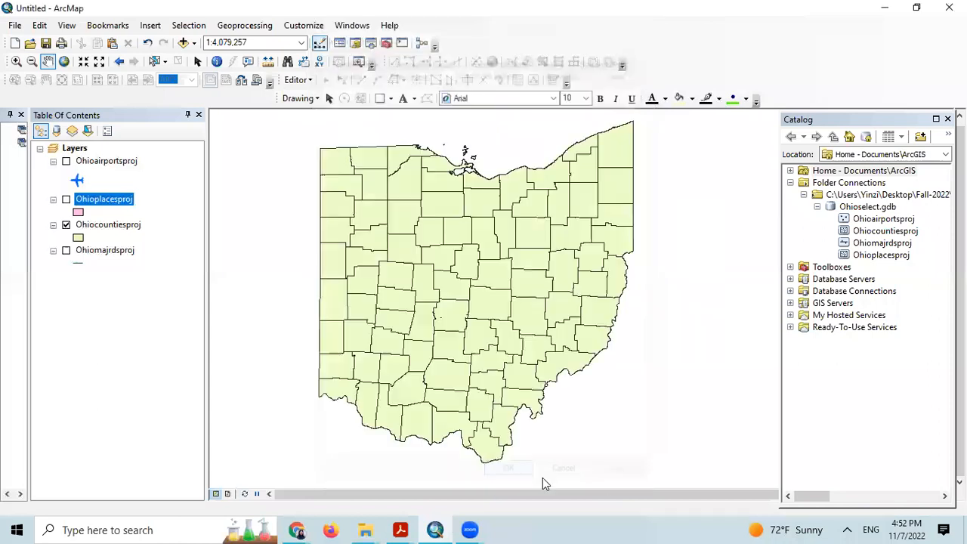
- Show the Ohioairportsproj and Ohioplacesproj layers again and apply the Lt Orange fill symbol to Ohiocountiesproj
click(66, 161)
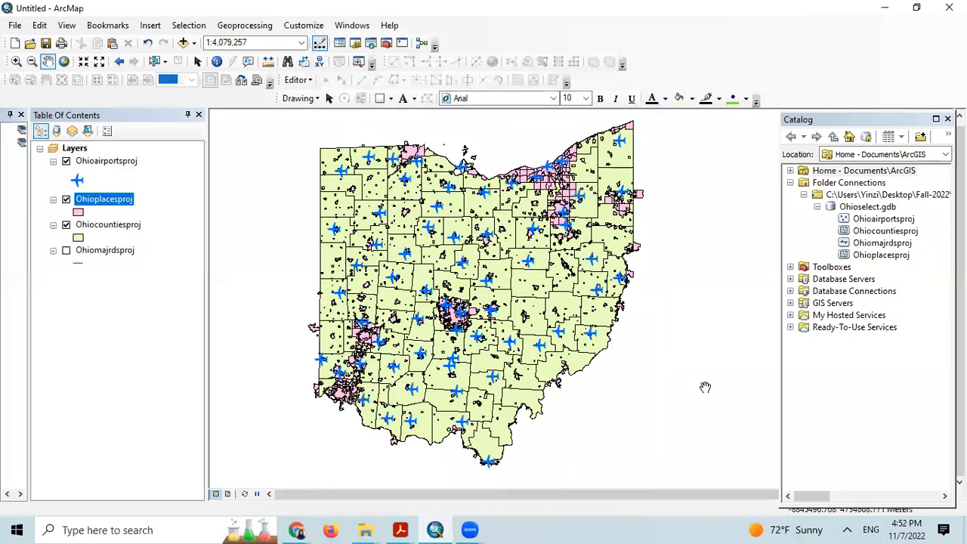
click(78, 237)
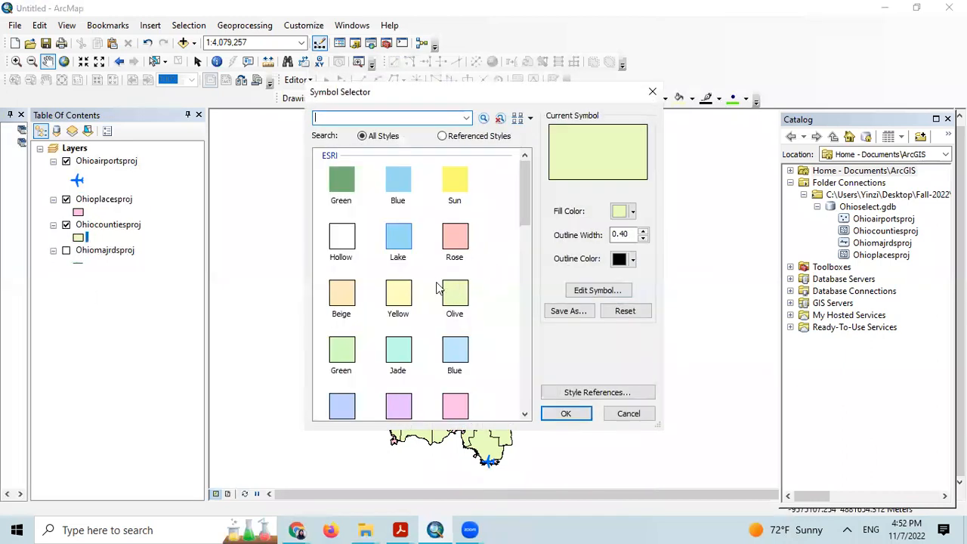
scroll(416, 287, down, 3)
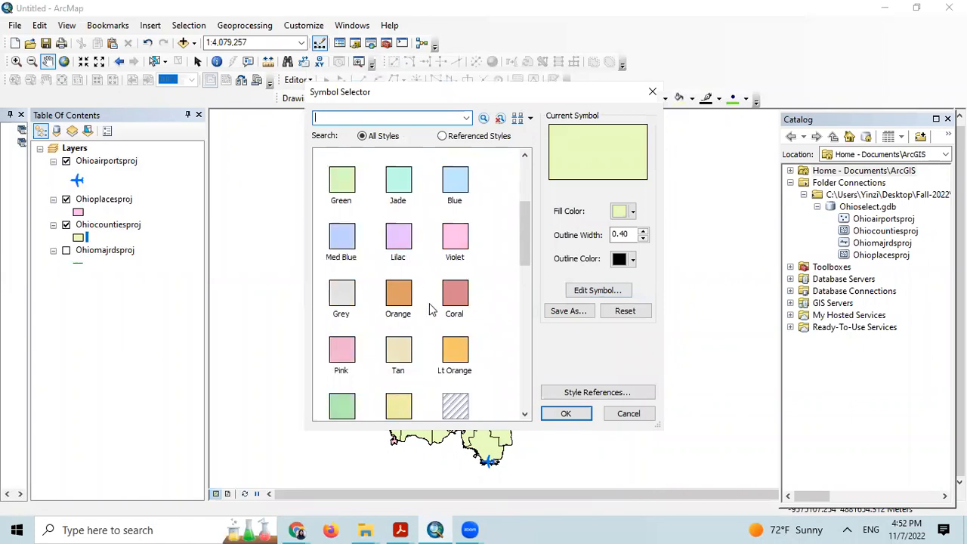
click(455, 350)
click(573, 416)
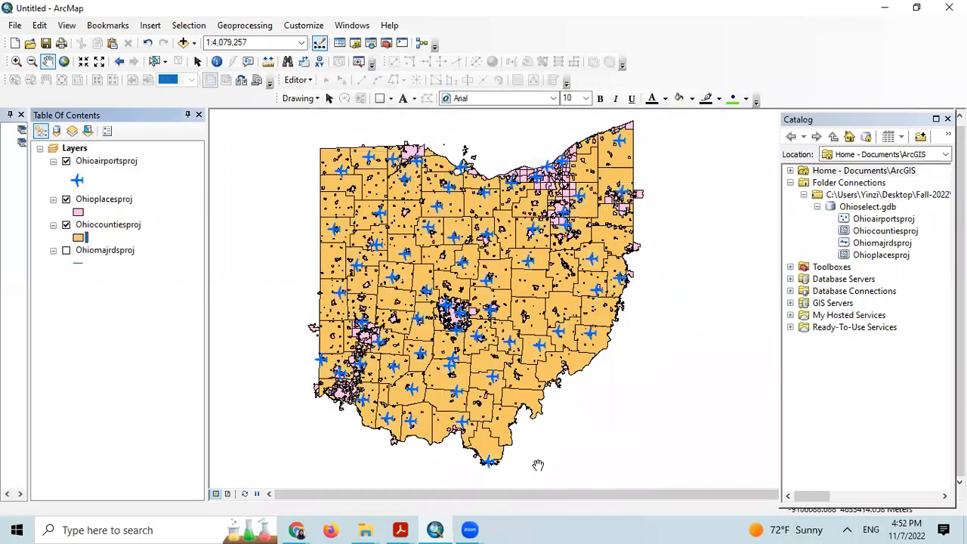
- Change the Ohiocountiesproj layer's fill symbol to Beige
click(79, 238)
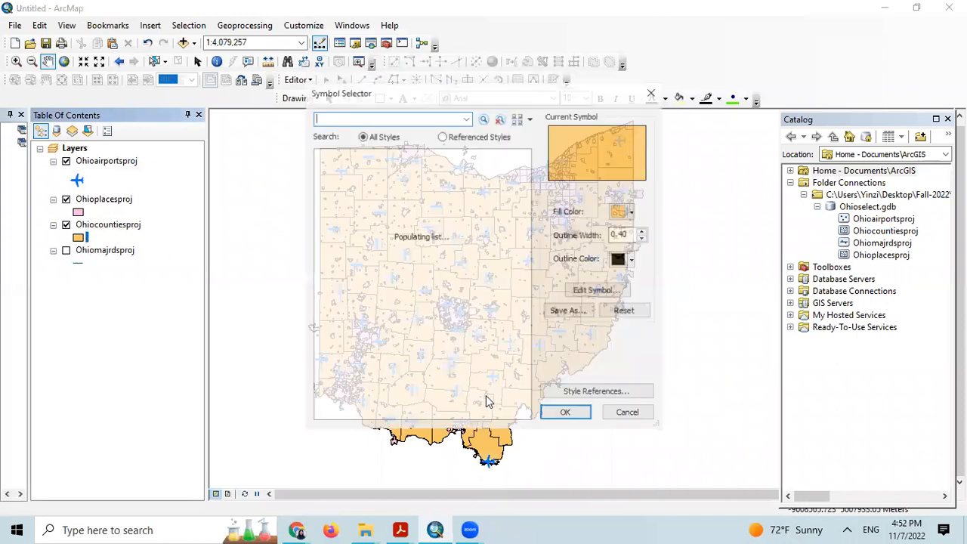
click(341, 294)
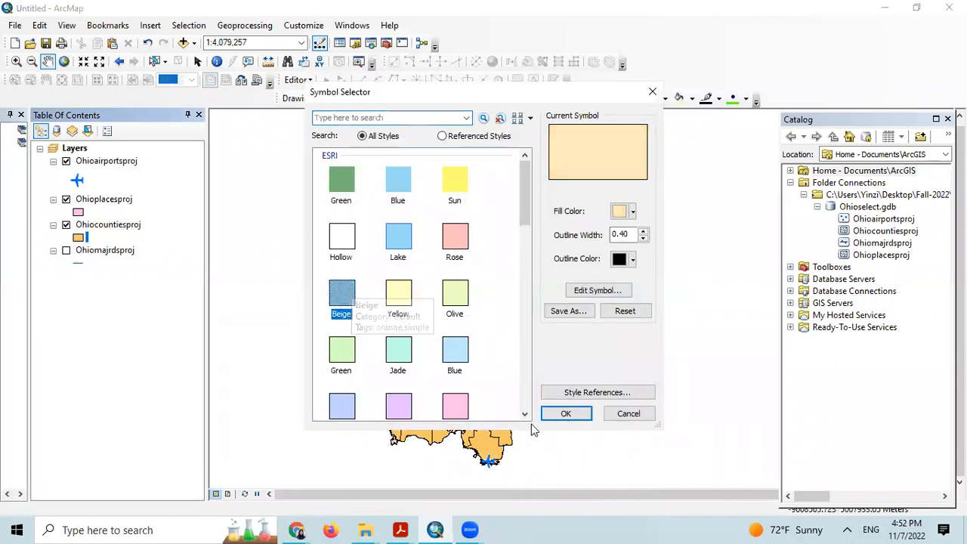
click(565, 412)
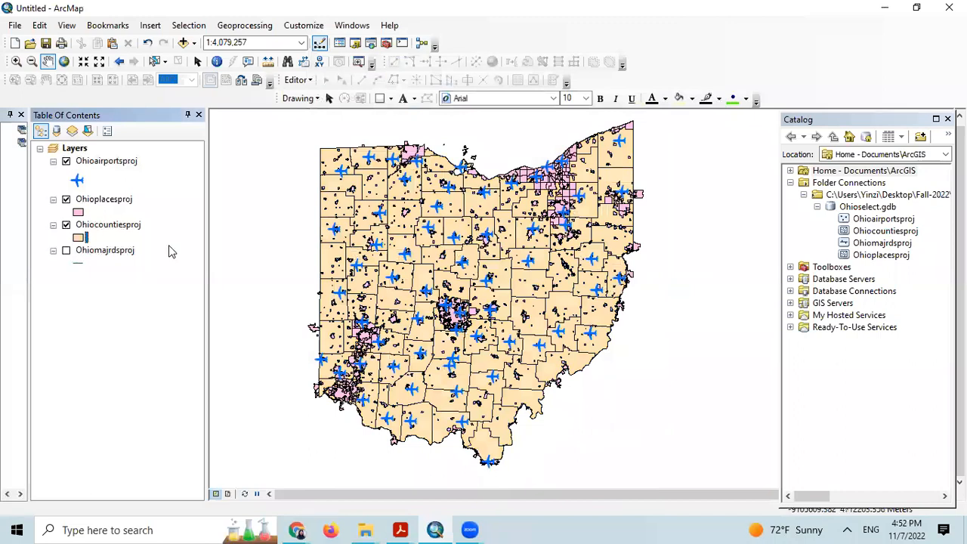
- Change the Ohioplacesproj layer's symbol to the dark Green fill without an outline
click(78, 213)
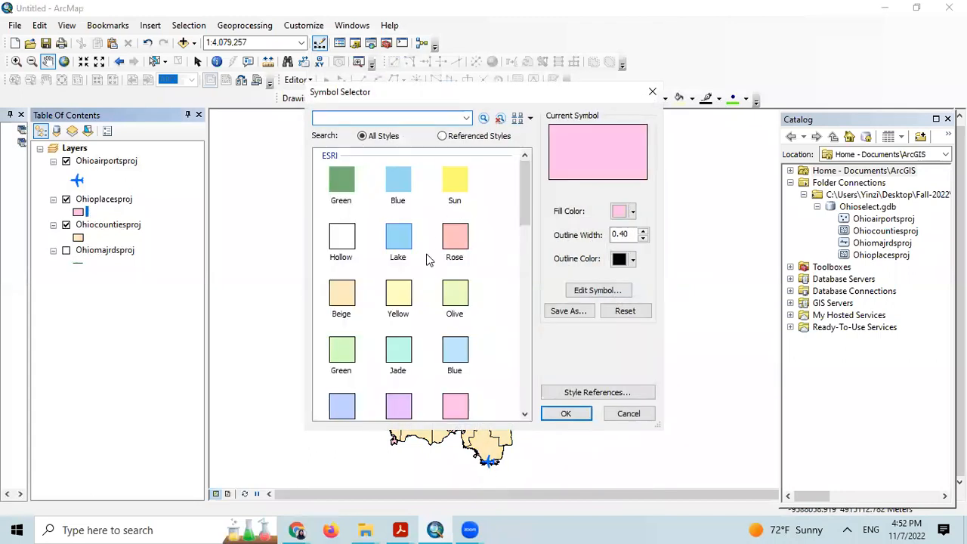
click(340, 185)
click(573, 414)
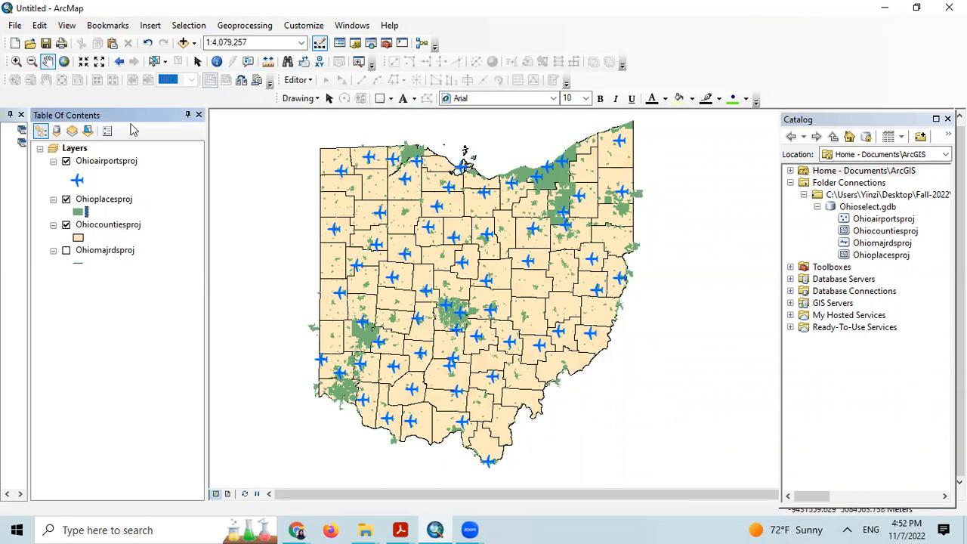
- Hide the Ohioplacesproj layer and open the Ohiocountiesproj attribute table to examine the county records
click(66, 201)
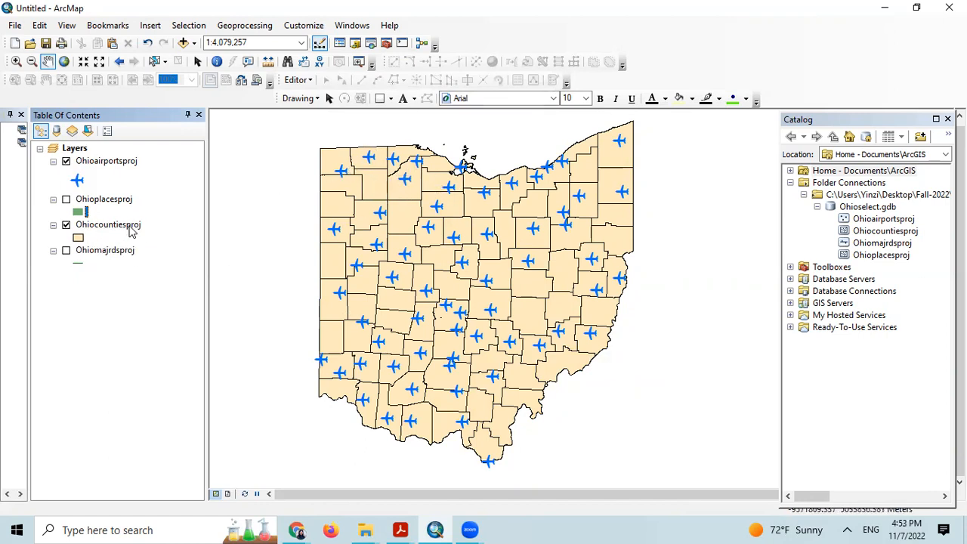
right_click(107, 227)
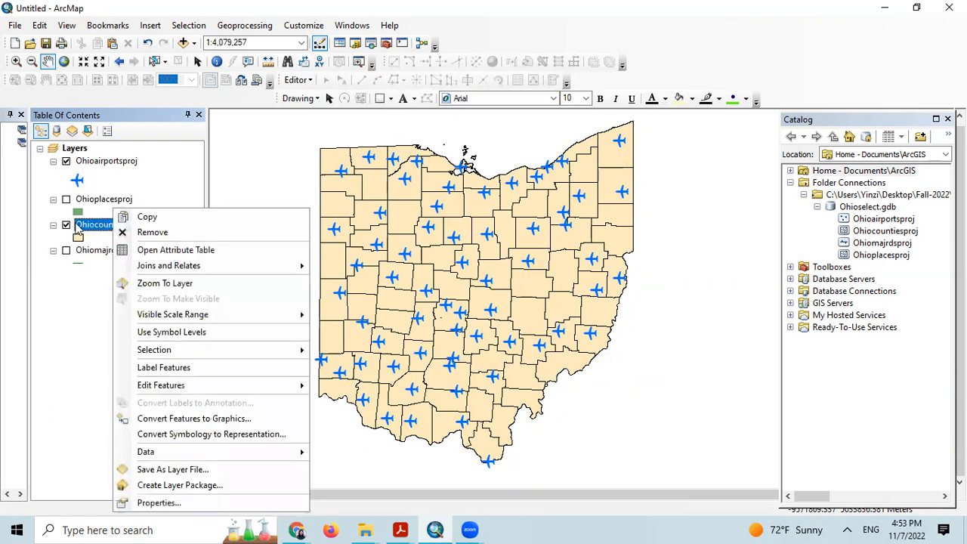
click(83, 324)
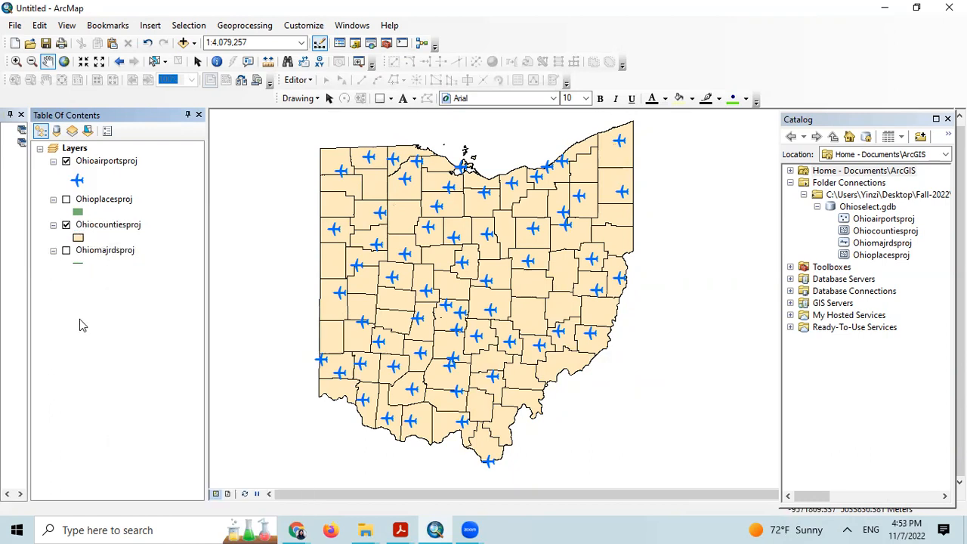
right_click(107, 228)
click(145, 249)
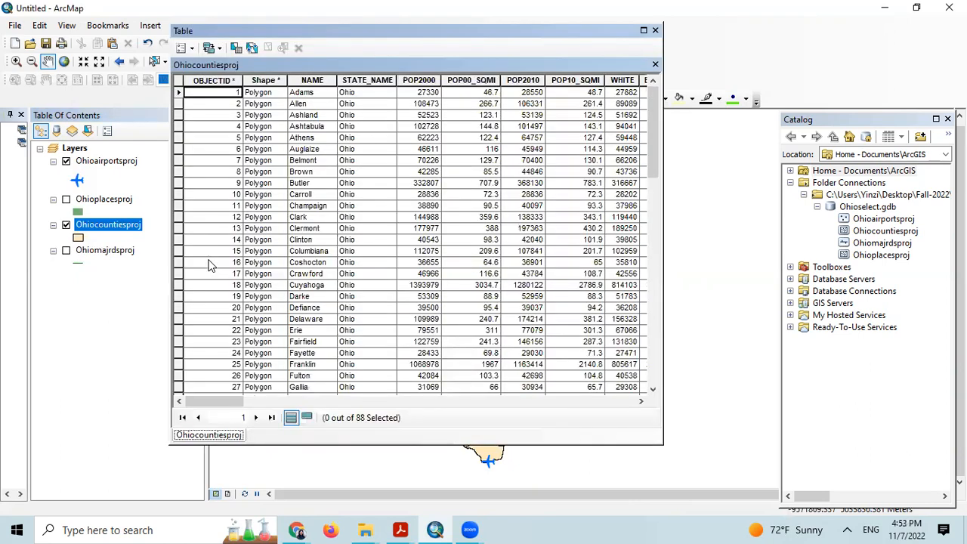
scroll(303, 196, down, 6)
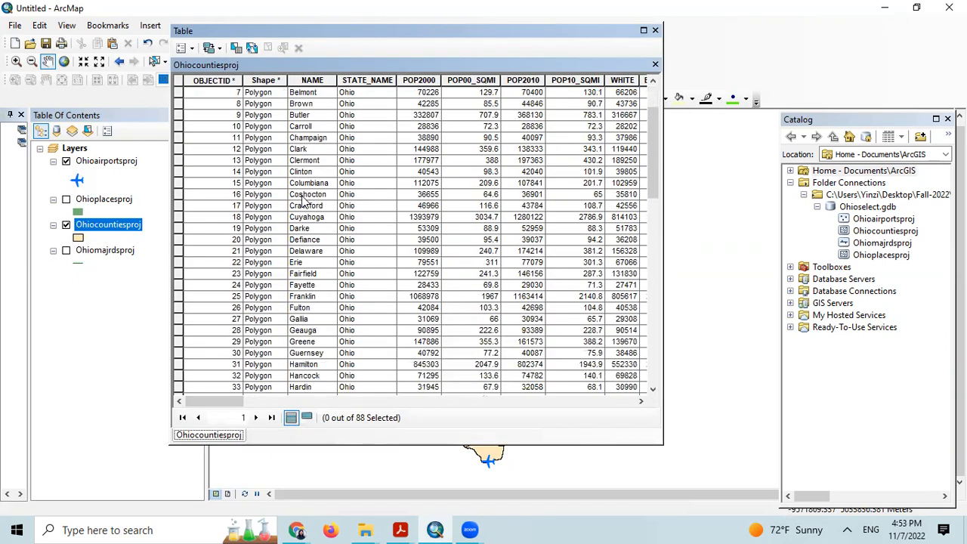
scroll(306, 320, down, 1)
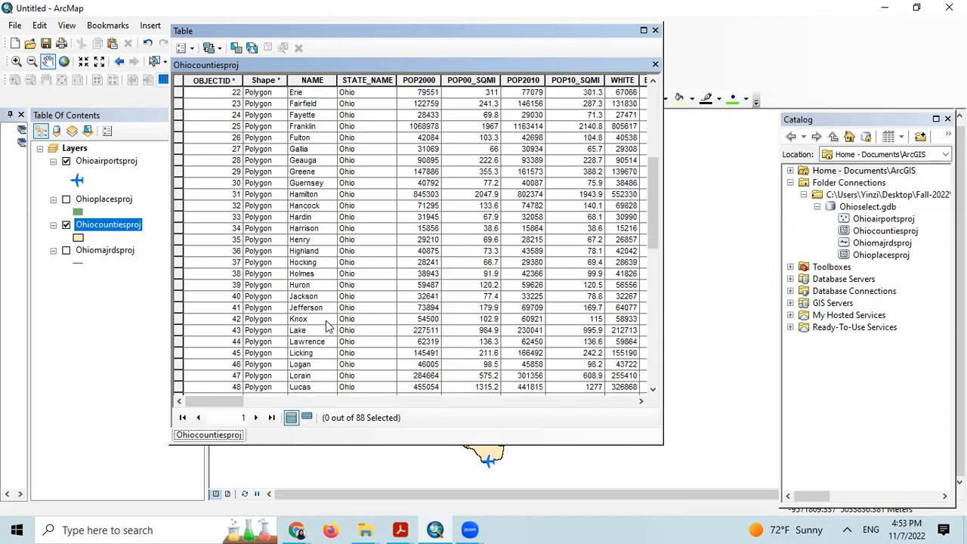
- Sort the Ohiocountiesproj table by the NAME field in descending order and check the beginning of the list
click(305, 80)
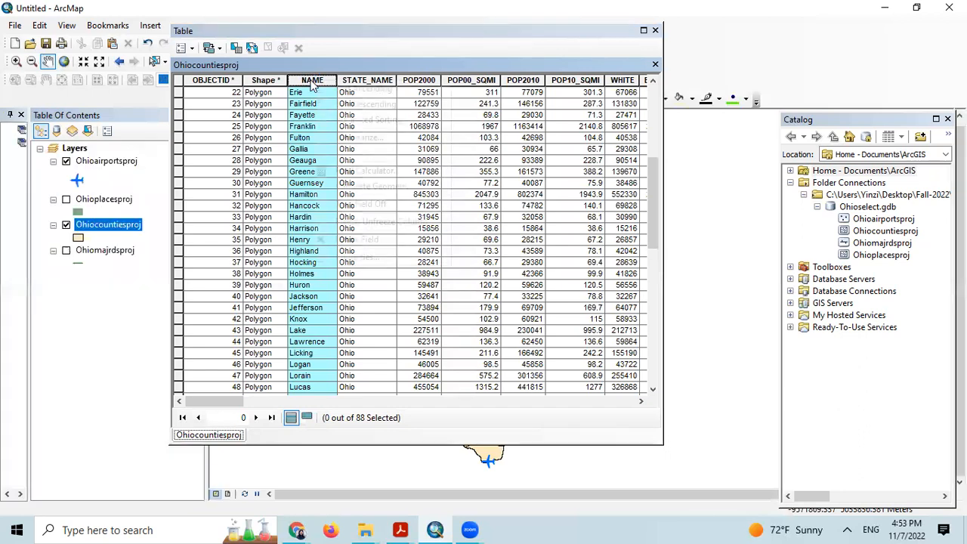
right_click(309, 80)
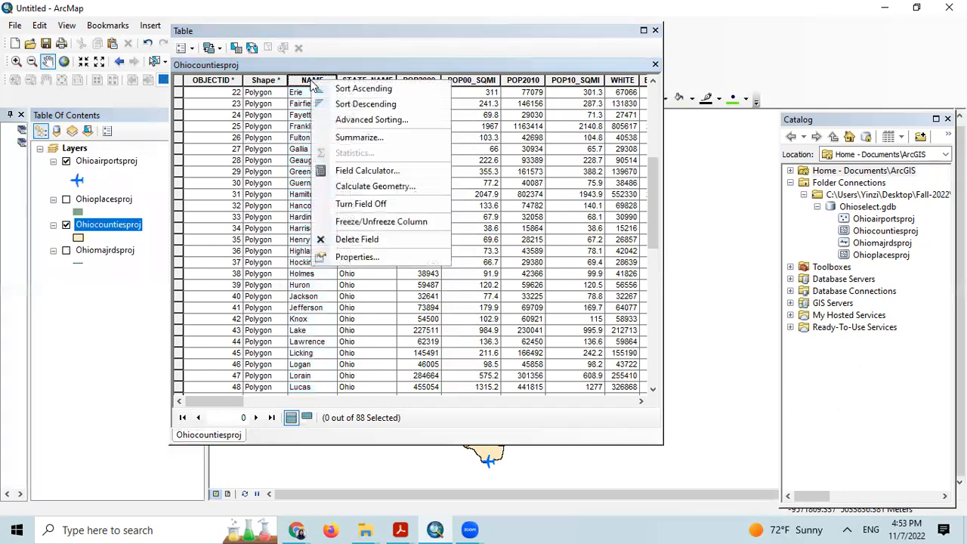
click(355, 103)
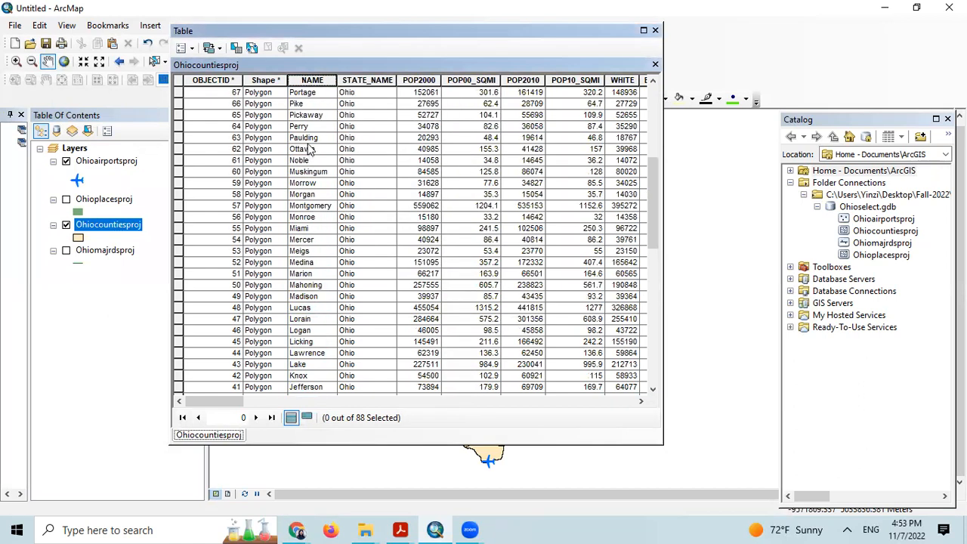
scroll(313, 149, up, 7)
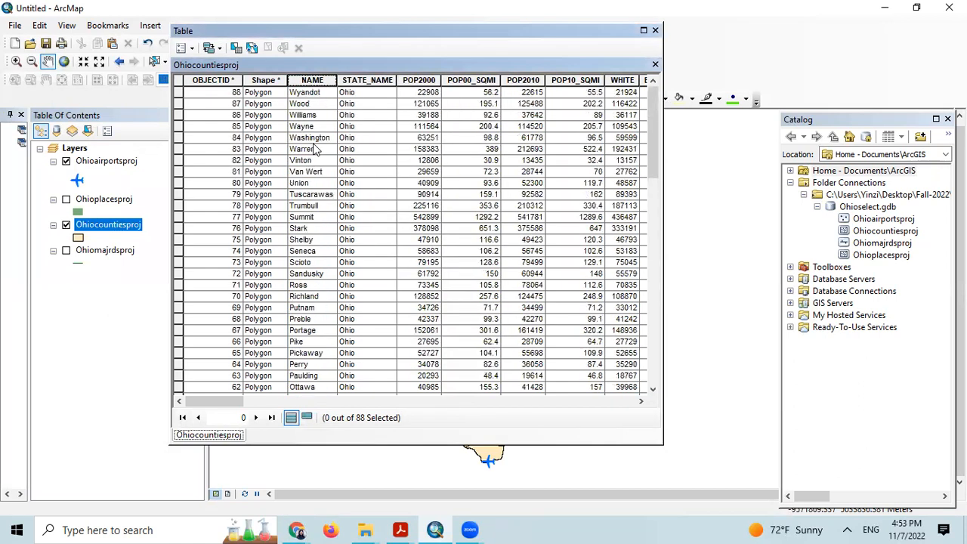
- Sort the Ohiocountiesproj table by the NAME field in ascending order
right_click(308, 78)
click(355, 87)
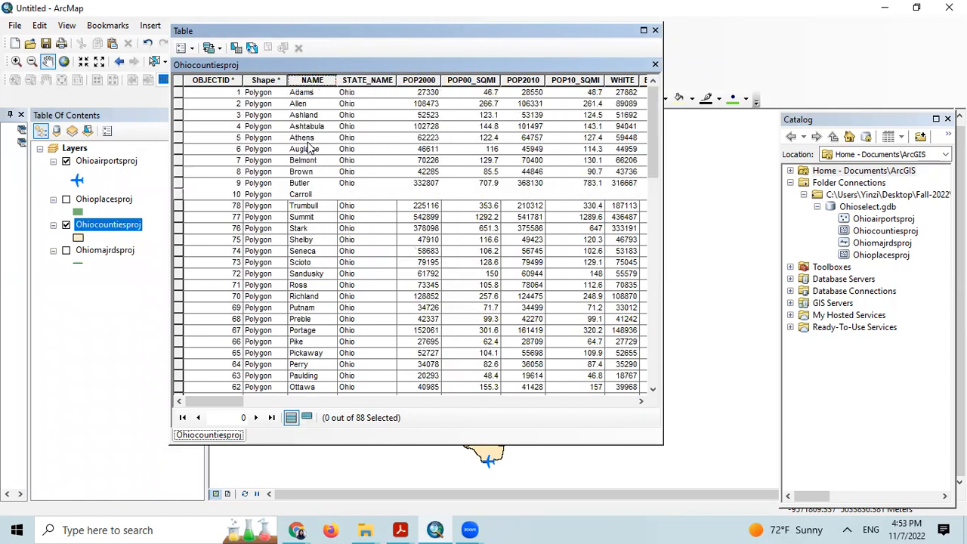
scroll(306, 133, down, 7)
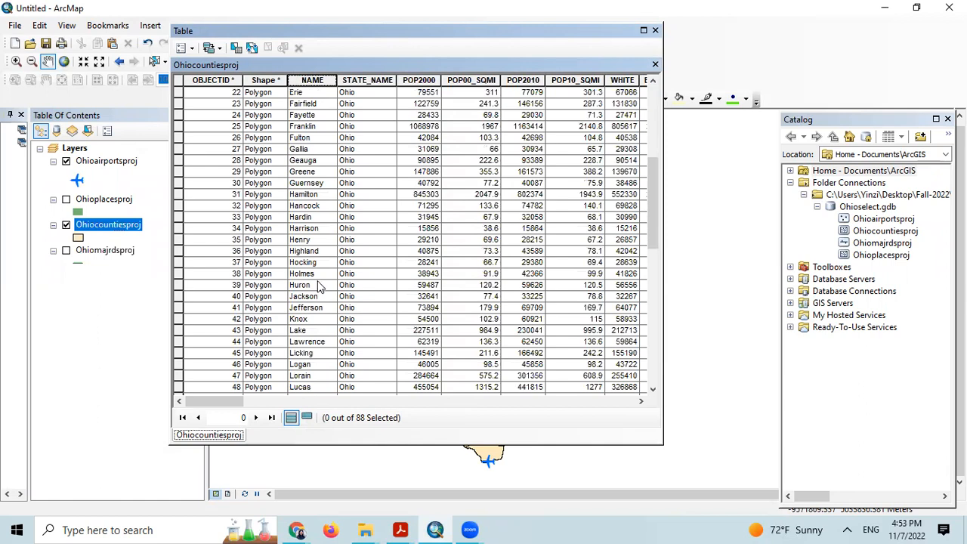
- Select the Fulton and Lucas county records together, show only the selected records, and close the attribute table
click(180, 138)
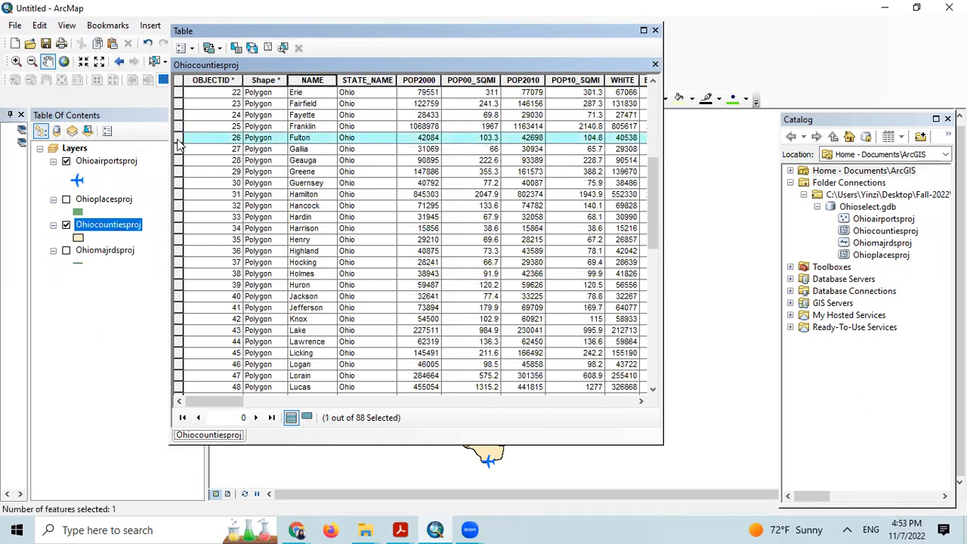
ctrl+scroll(328, 236, down, 2)
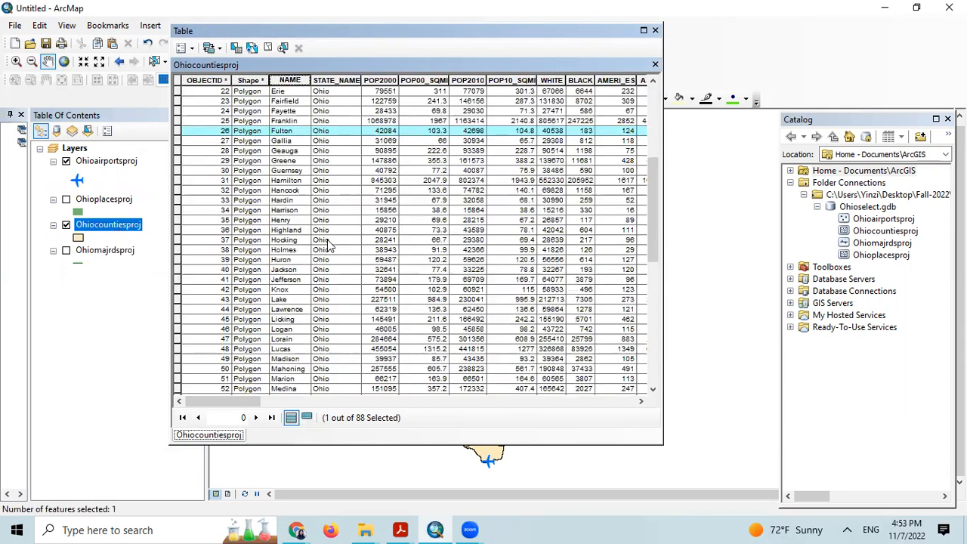
drag(654, 191, 654, 199)
ctrl+click(177, 330)
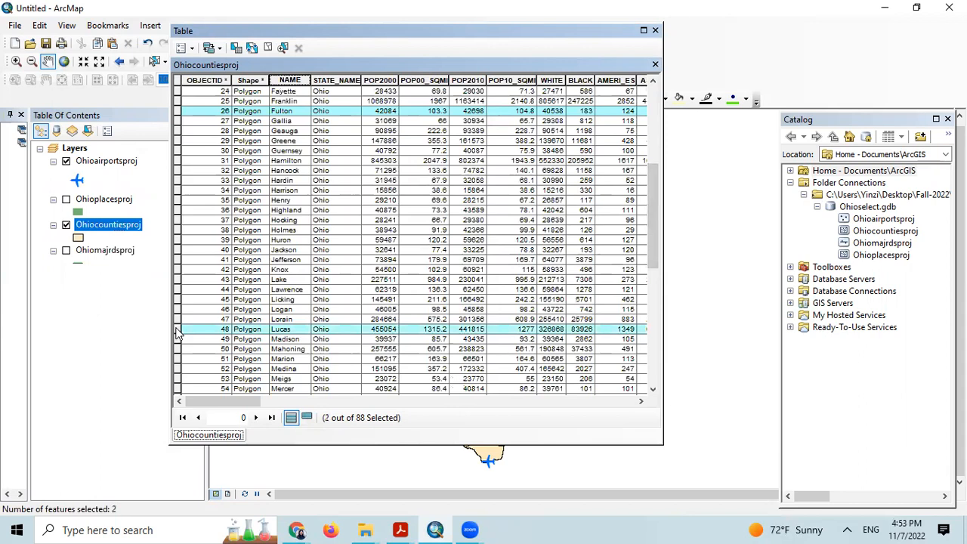
click(306, 417)
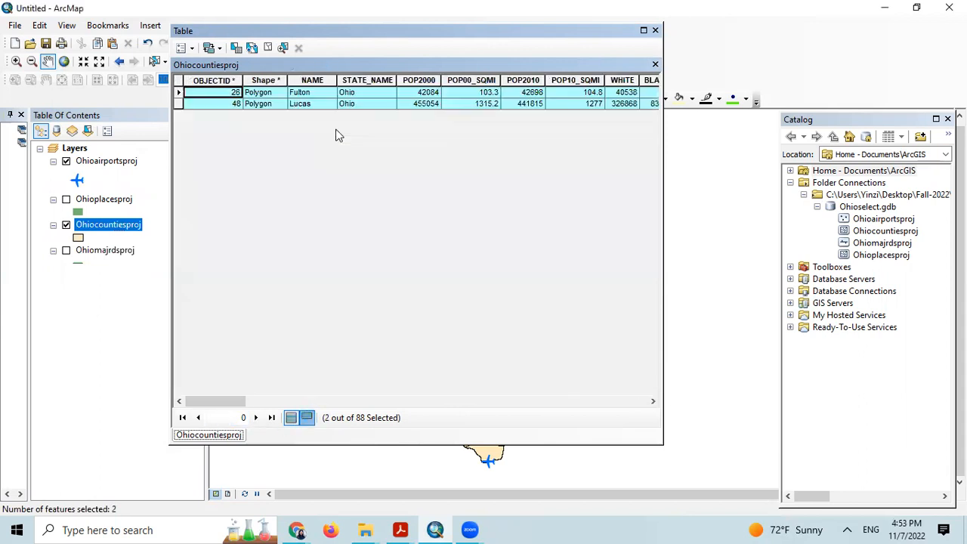
click(656, 31)
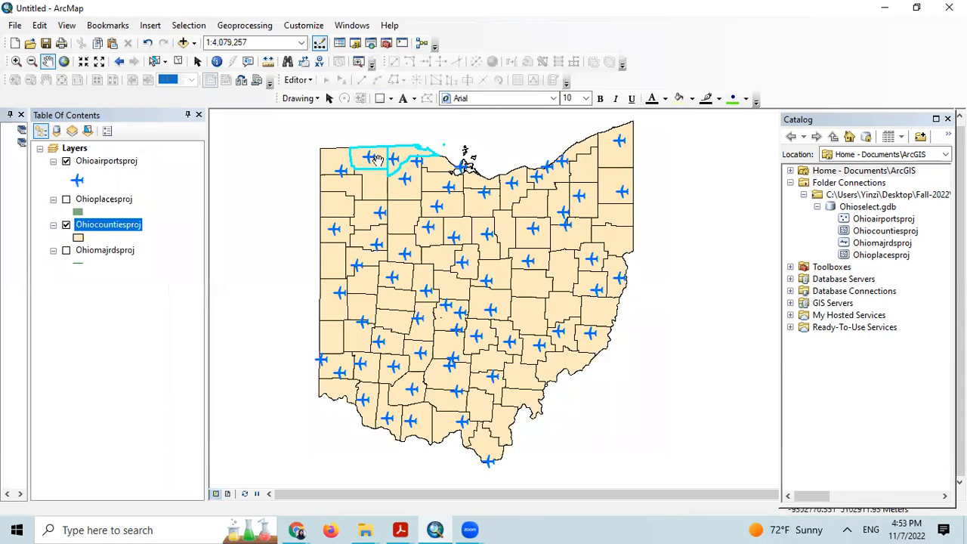
- Identify the two selected counties, Fulton and Lucas, on the map and inspect their attributes
scroll(415, 215, up, 1)
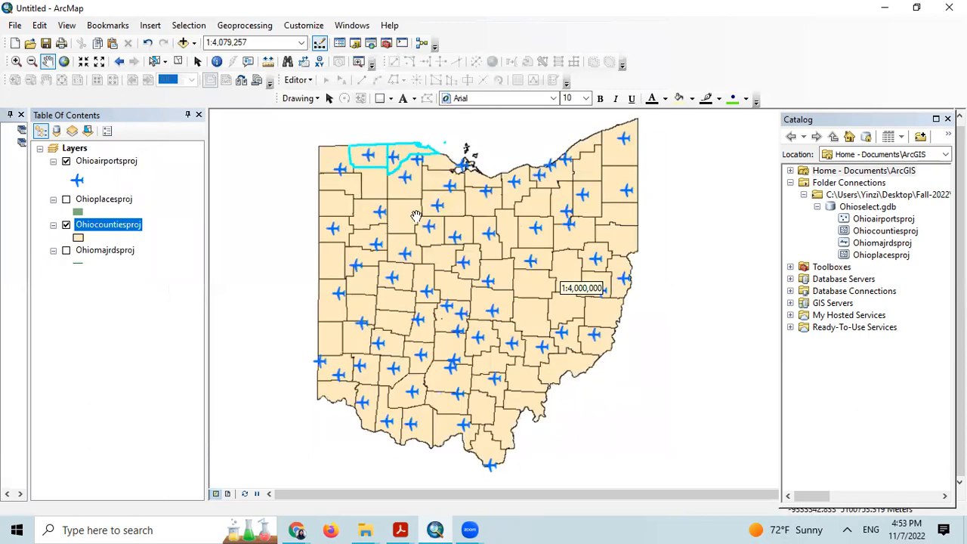
scroll(429, 237, up, 2)
drag(384, 188, 433, 403)
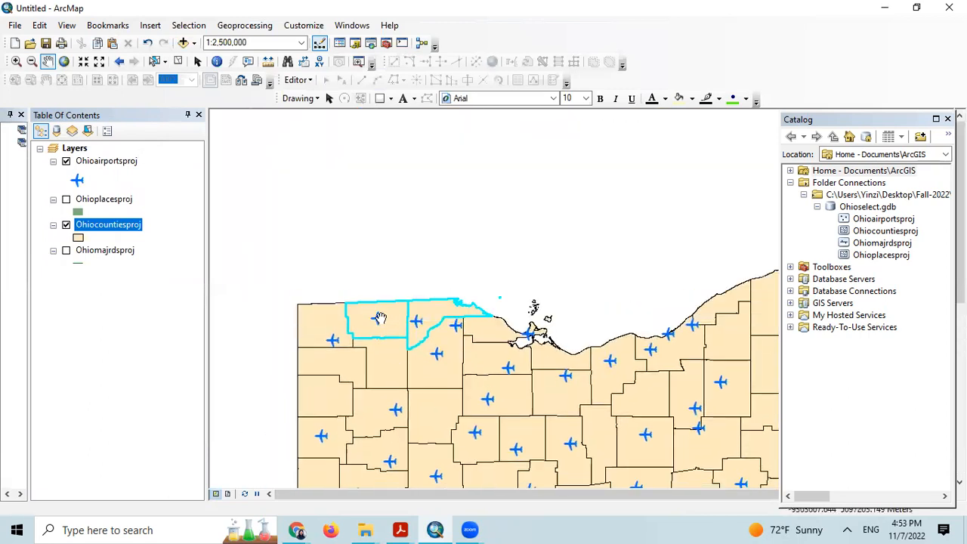
scroll(380, 319, up, 5)
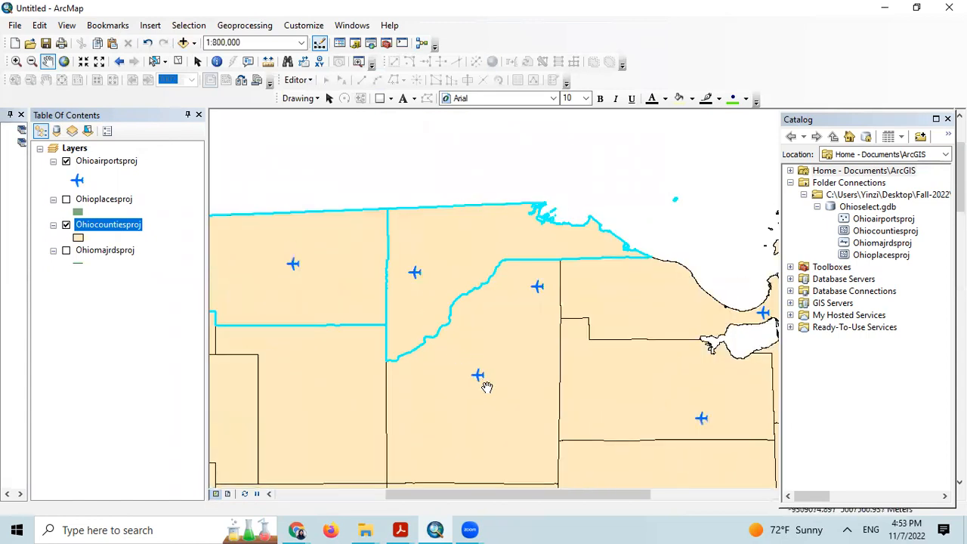
drag(509, 311, 585, 337)
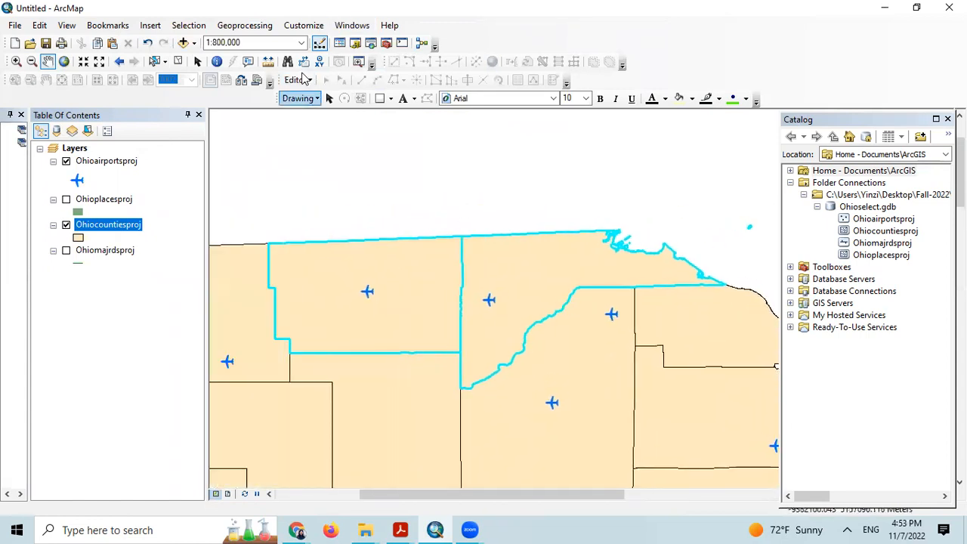
click(217, 61)
click(331, 320)
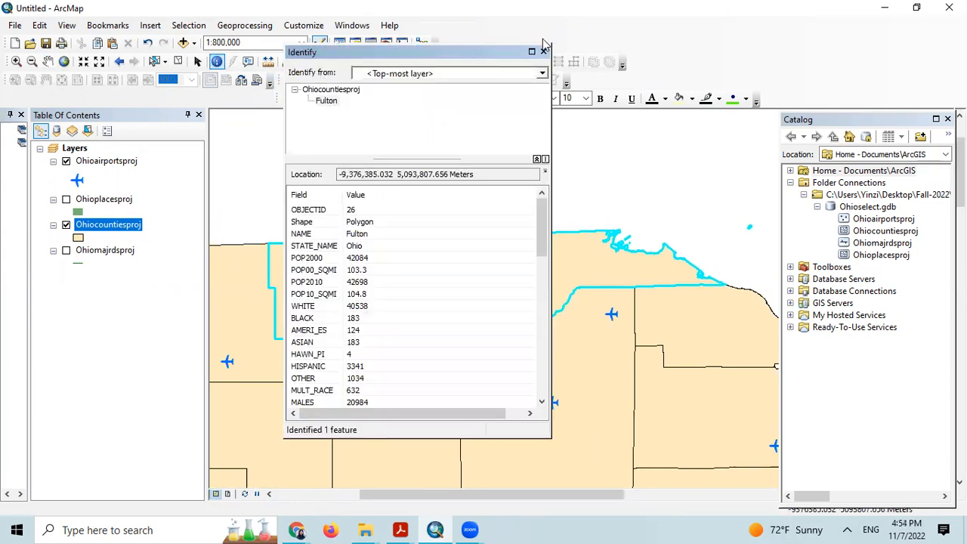
click(543, 51)
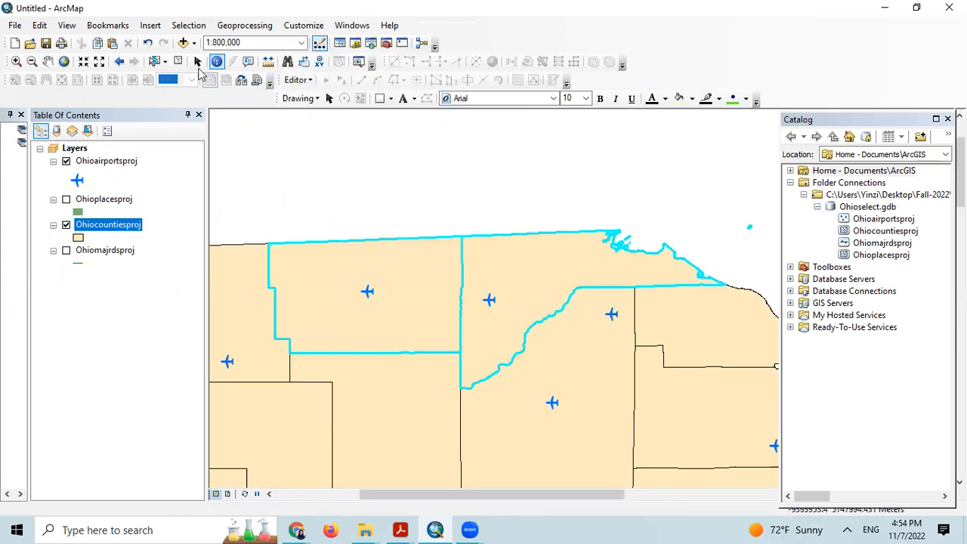
click(472, 330)
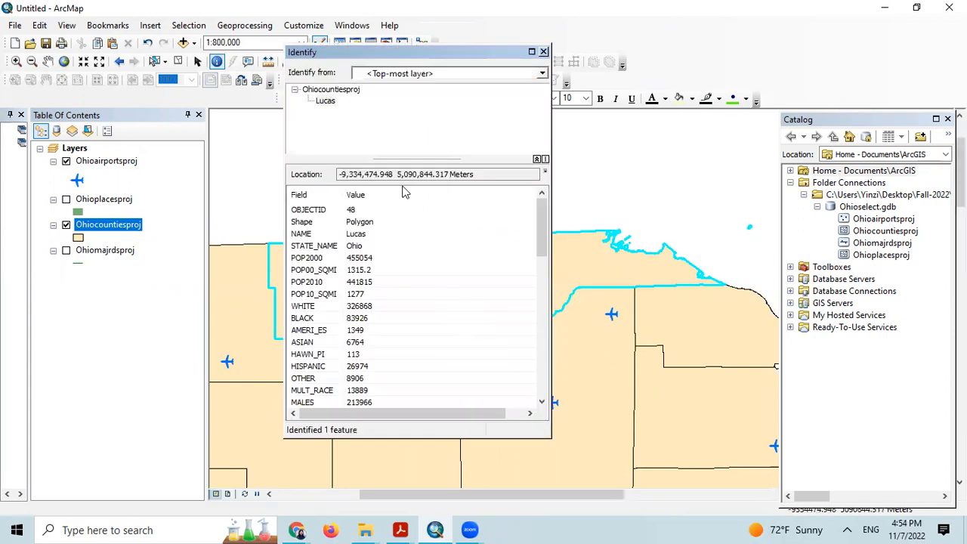
click(543, 50)
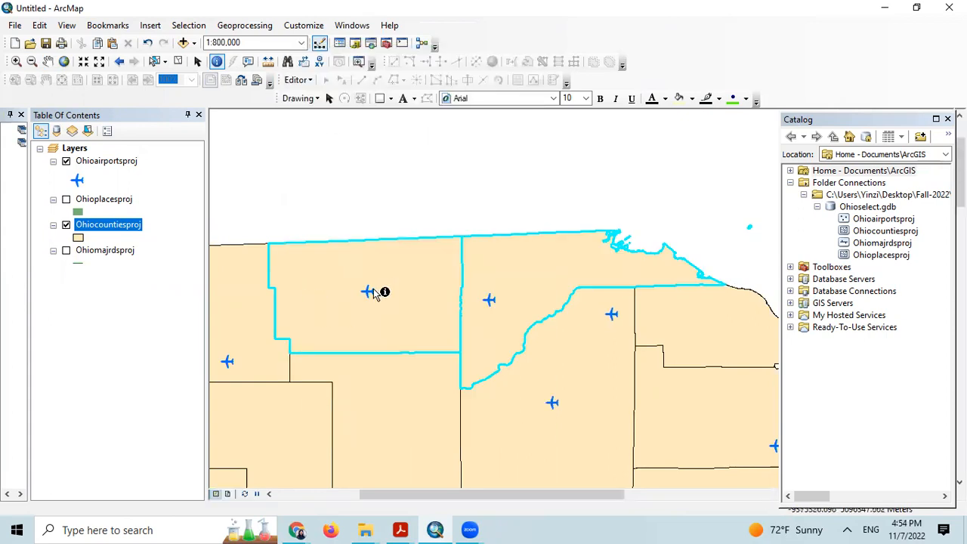
- Identify the airport in Fulton County and the westernmost airport in Lucas County to inspect their attributes
click(367, 294)
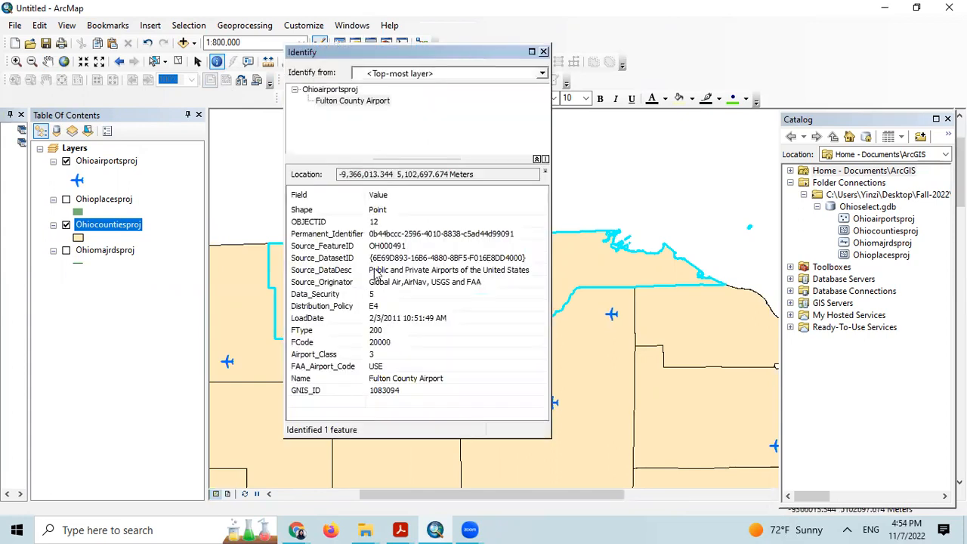
click(543, 51)
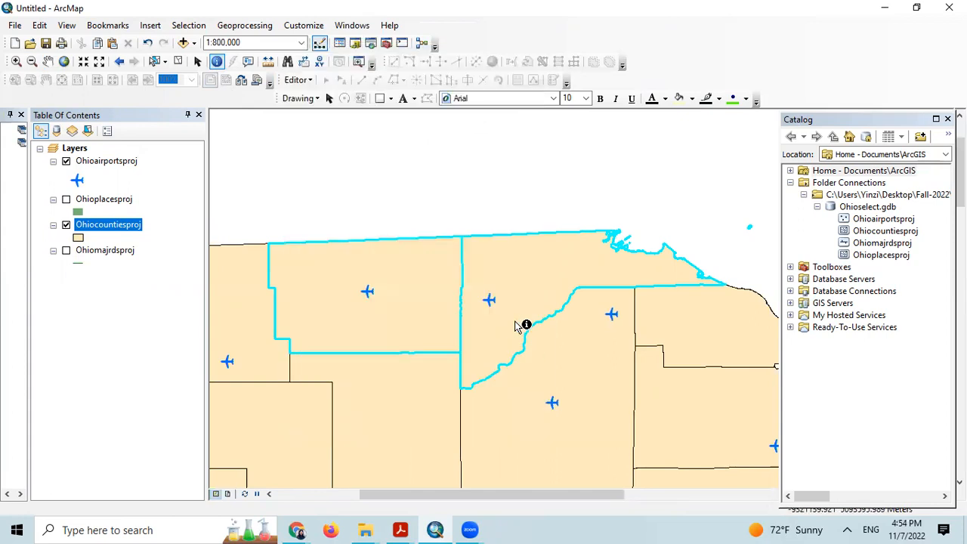
click(489, 301)
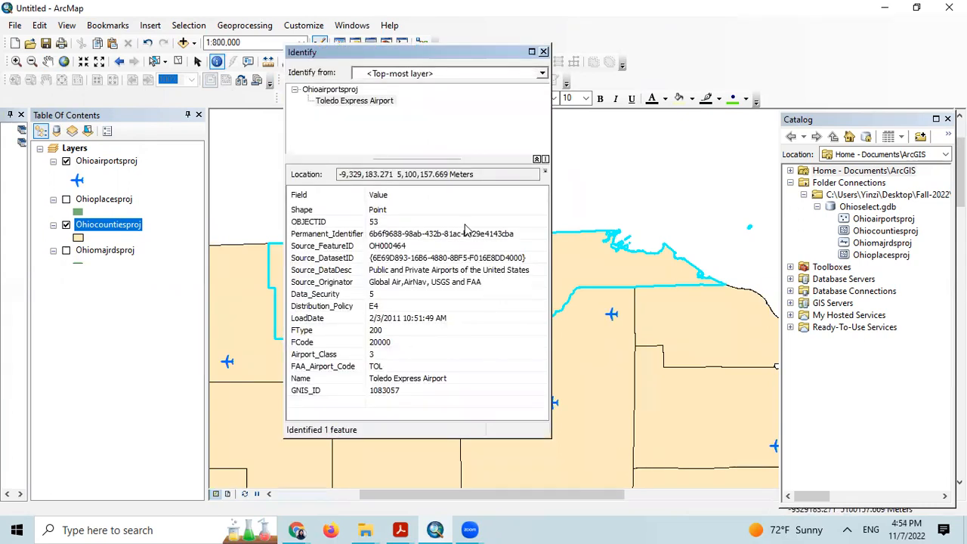
click(544, 51)
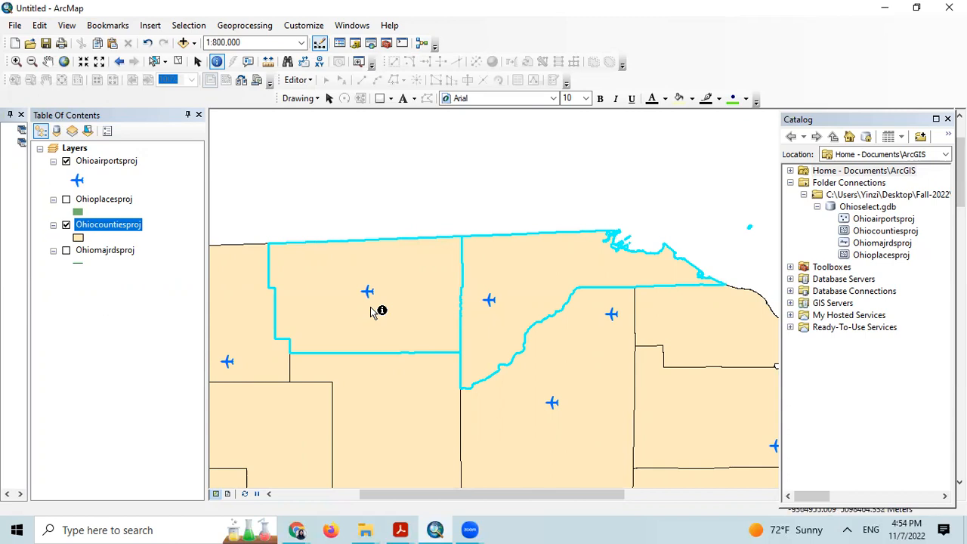
- Start the Measure tool with line measurement and set the measurement type to Geodesic
click(269, 64)
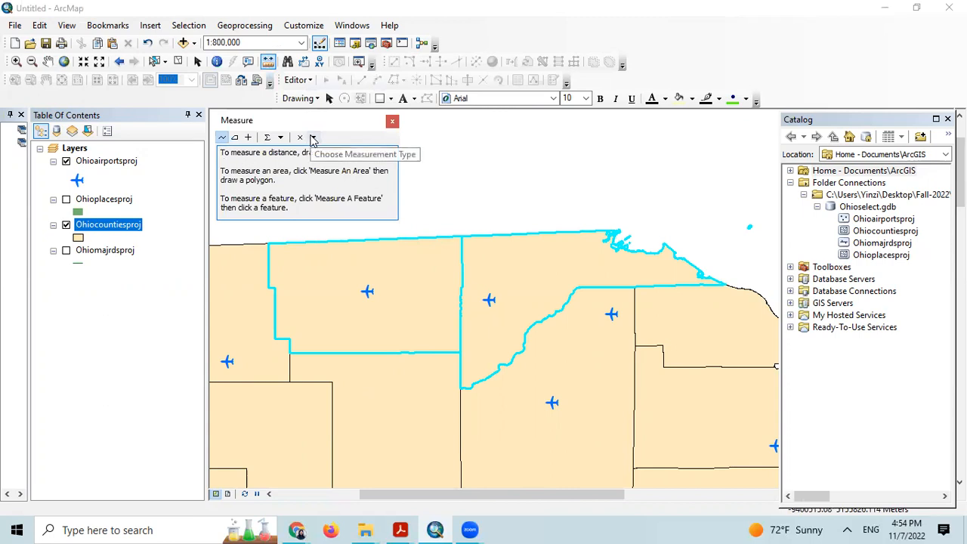
click(313, 139)
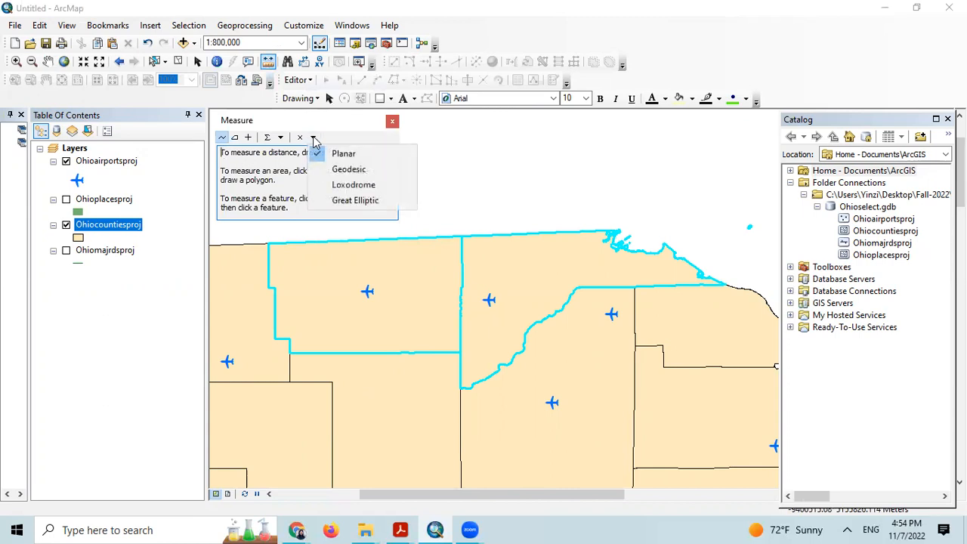
click(342, 172)
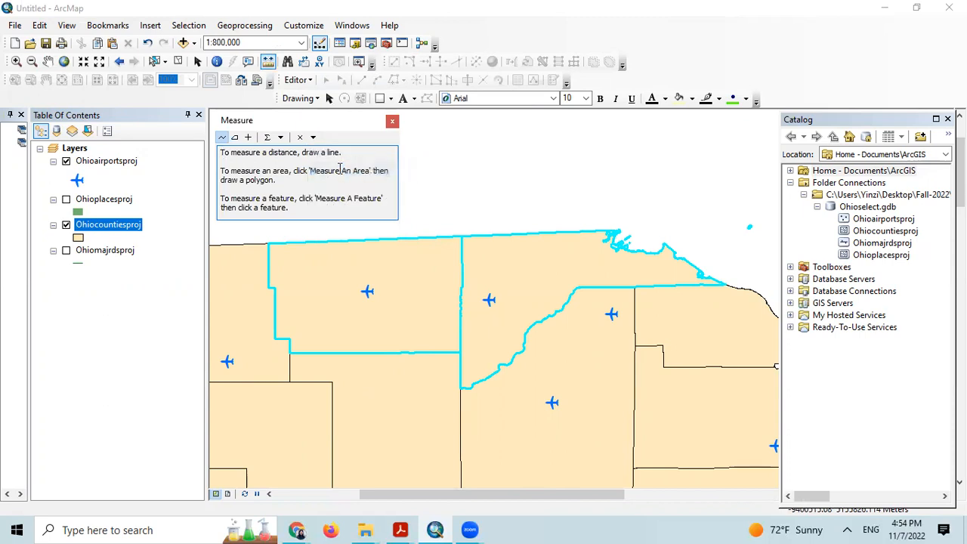
click(222, 138)
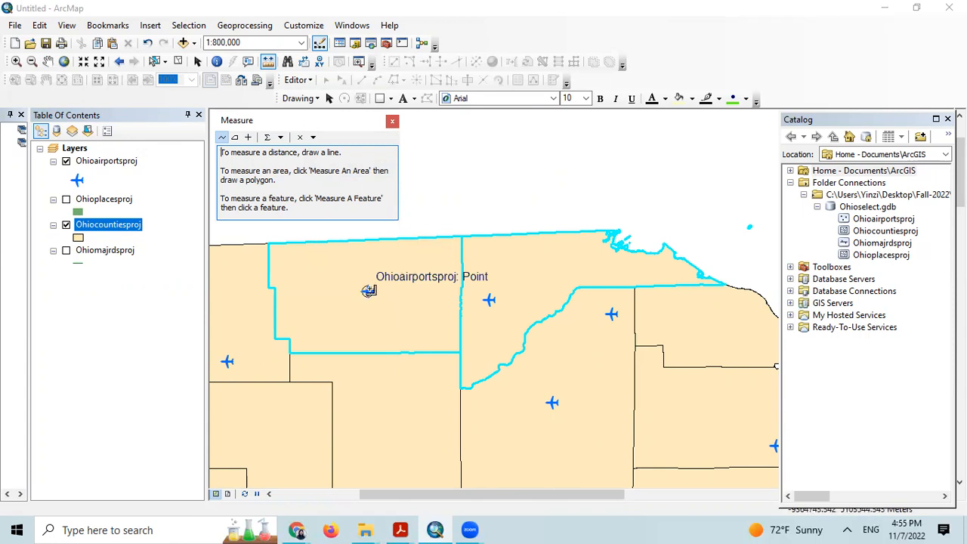
- Display the Snapping toolbar to check the point snapping setting, and close the toolbar
click(296, 26)
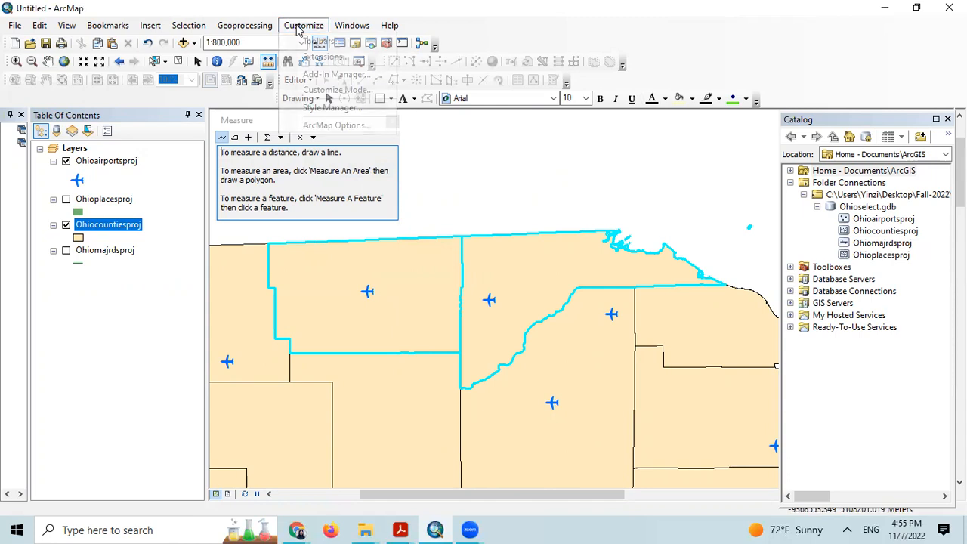
mouse_move(340, 42)
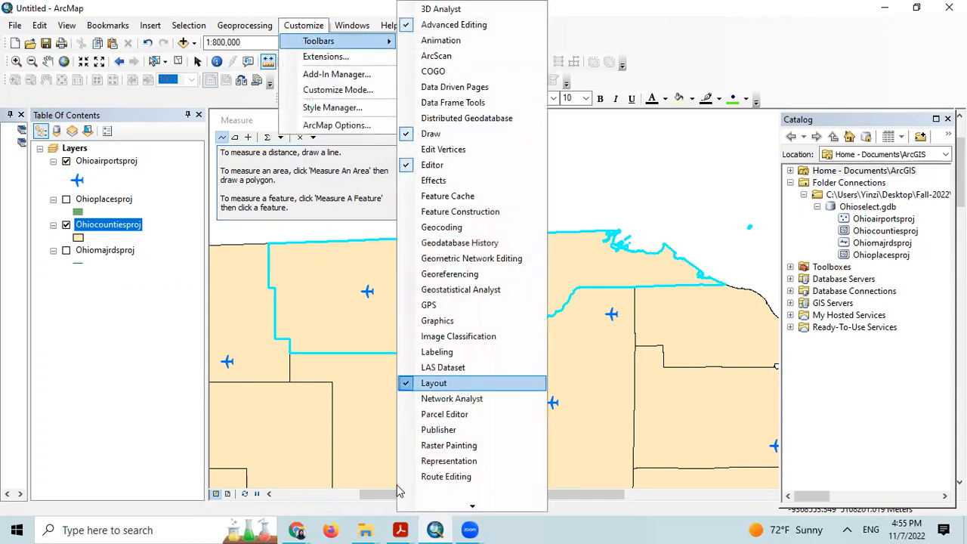
mouse_move(449, 507)
scroll(454, 462, down, 2)
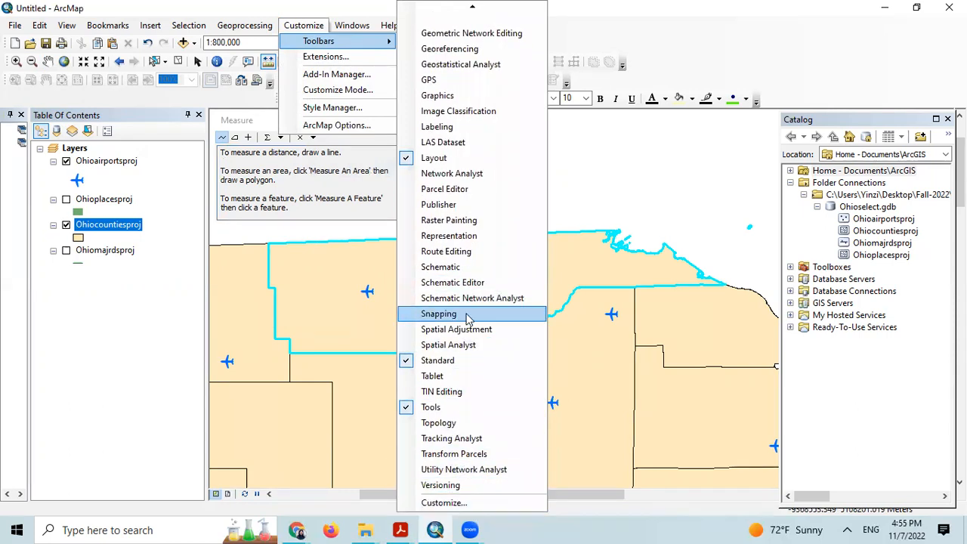
click(468, 316)
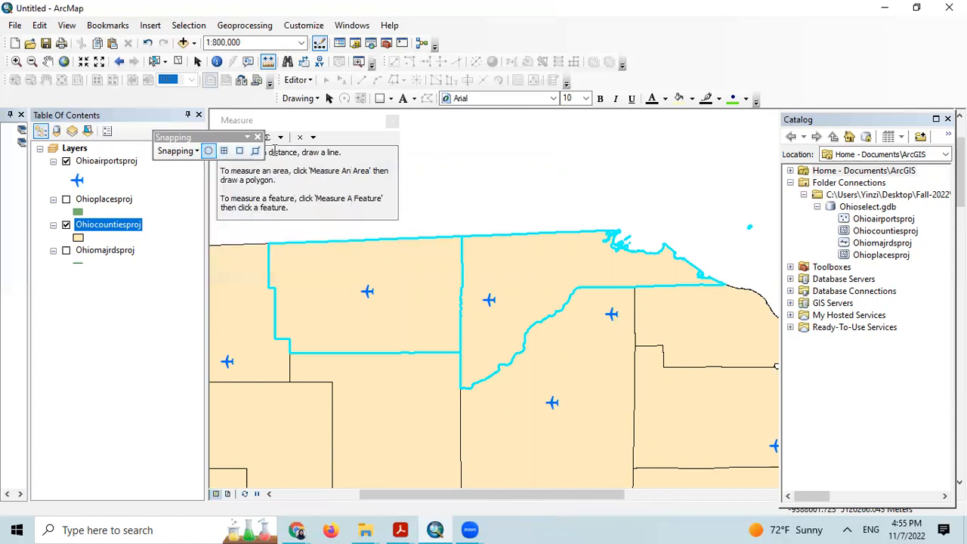
click(258, 136)
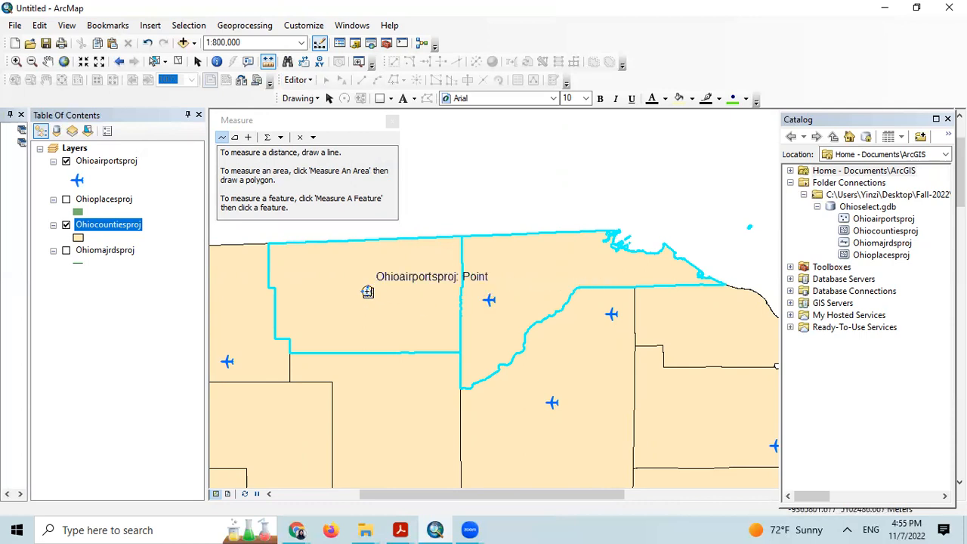
- Measure the geodesic distance from Fulton County Airport to Toledo Express Airport, snapping to both airport points
click(367, 292)
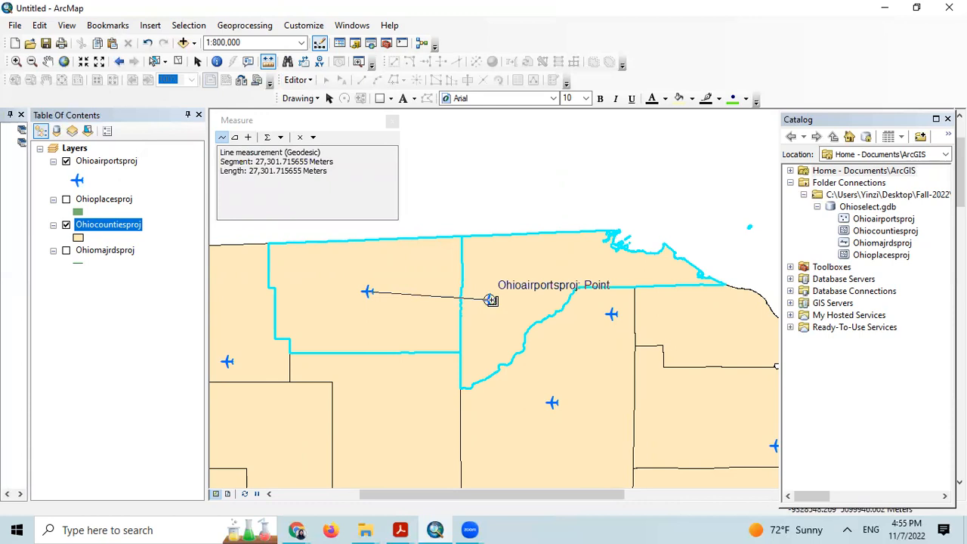
click(490, 300)
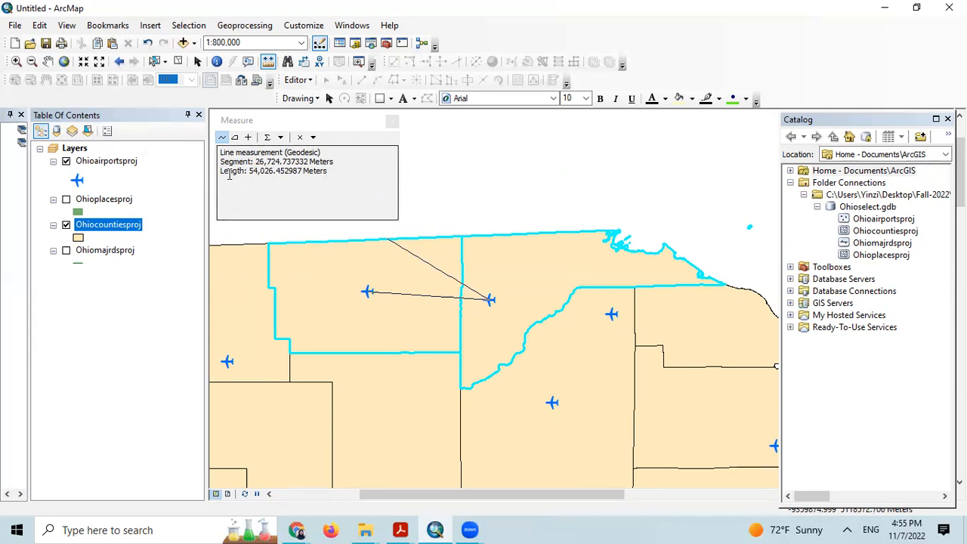
double_click(489, 299)
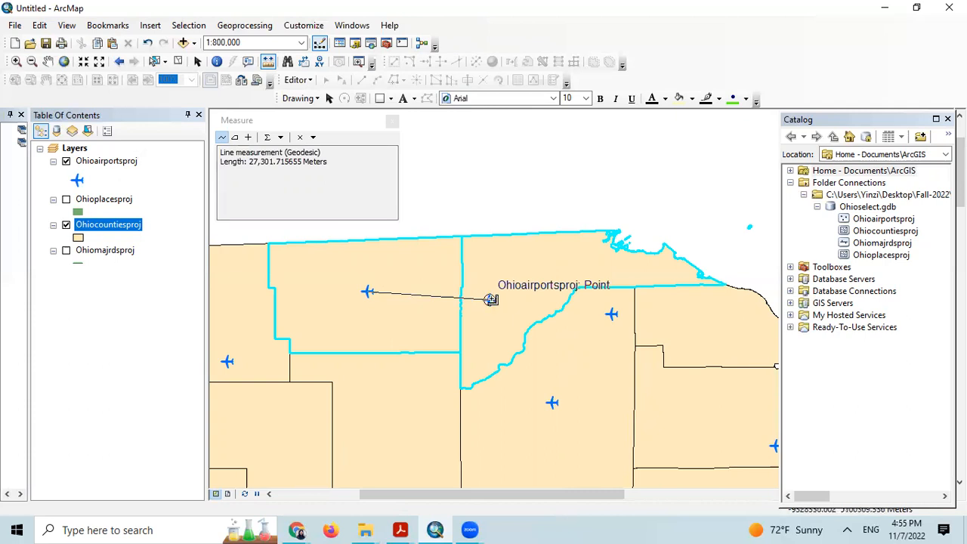
- Repeat the geodesic line measurement between Fulton County Airport and Toledo Express Airport, snapping to both airport points
click(489, 299)
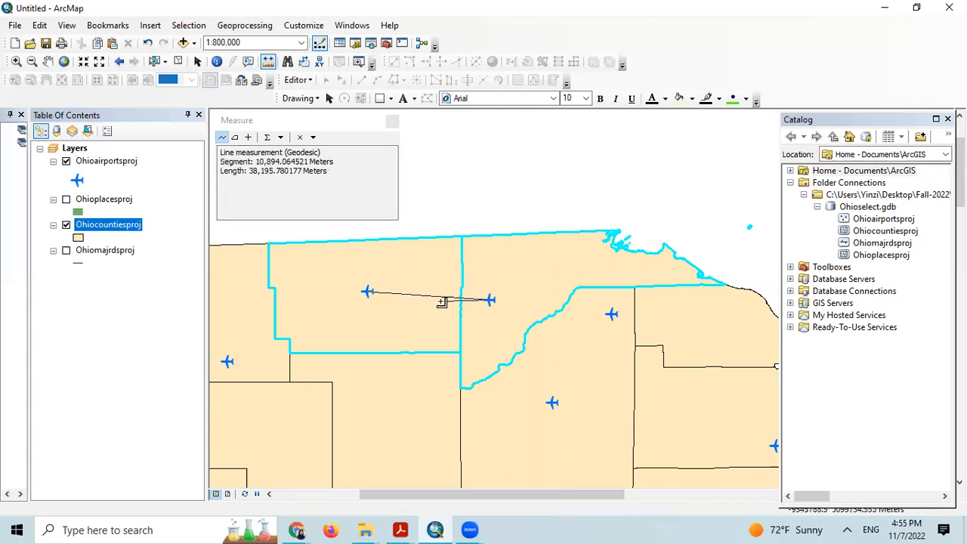
double_click(489, 300)
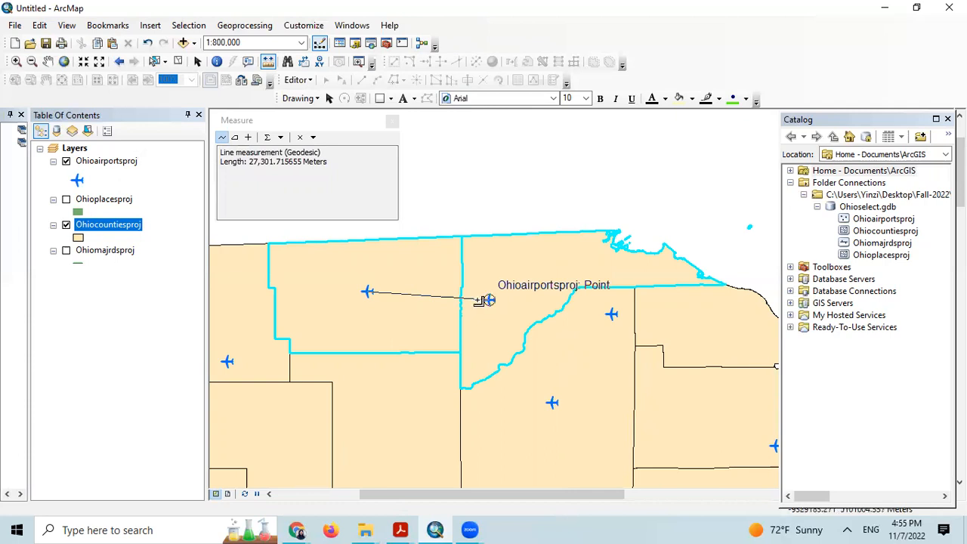
click(367, 292)
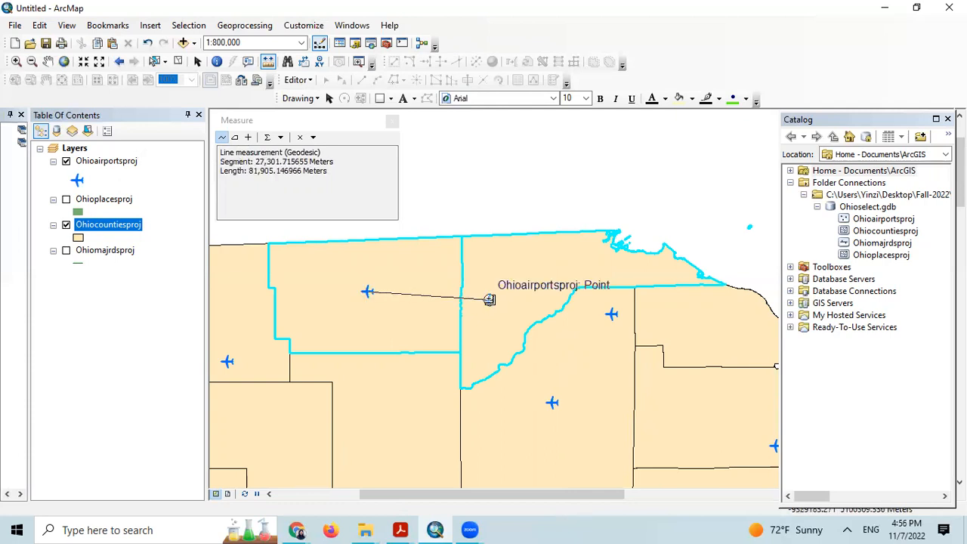
click(489, 300)
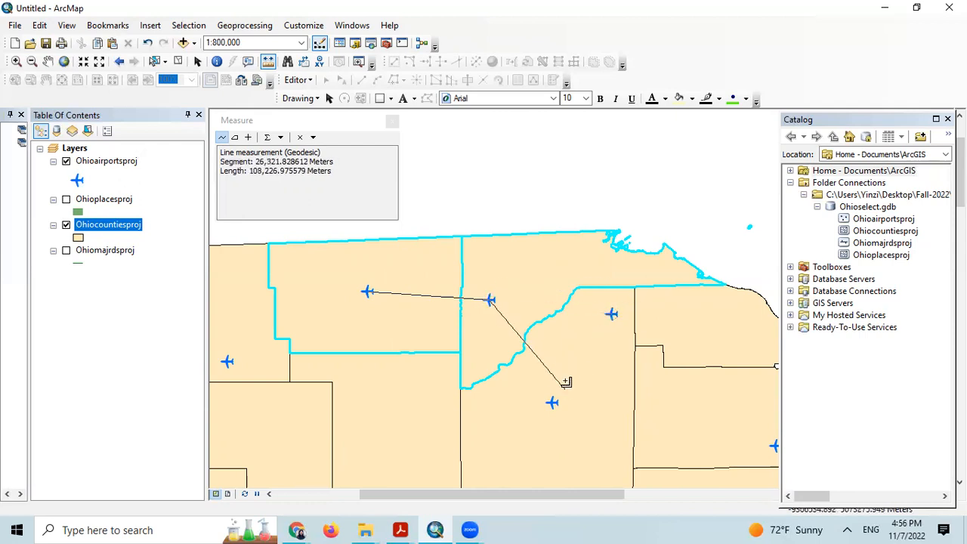
- Extend the geodesic measurement line from Toledo Express Airport to the next two airports, end it, and close the Measure window
click(611, 314)
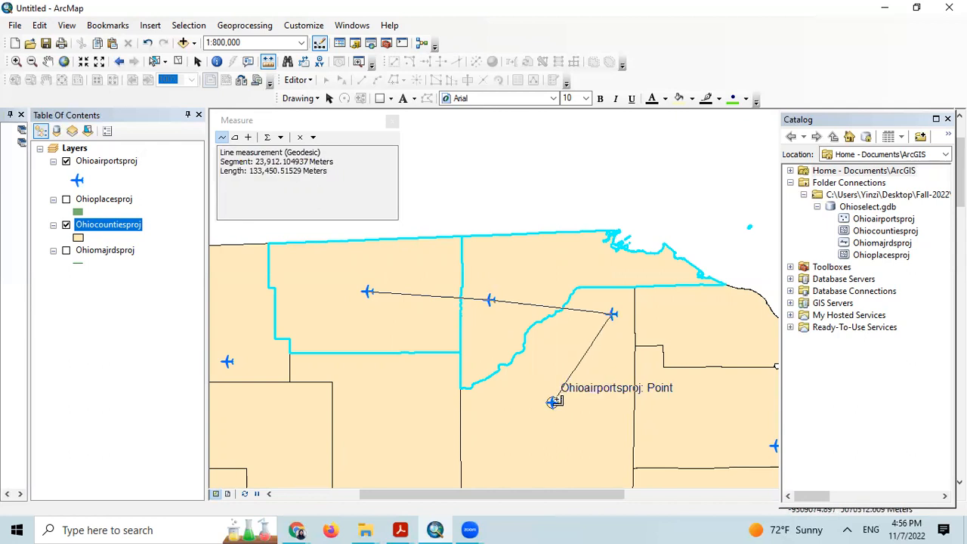
click(554, 402)
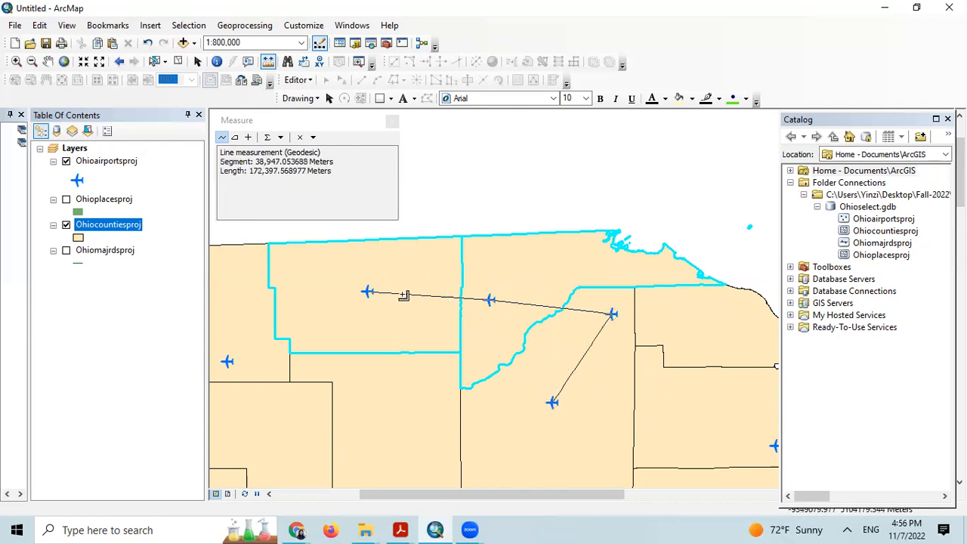
double_click(554, 402)
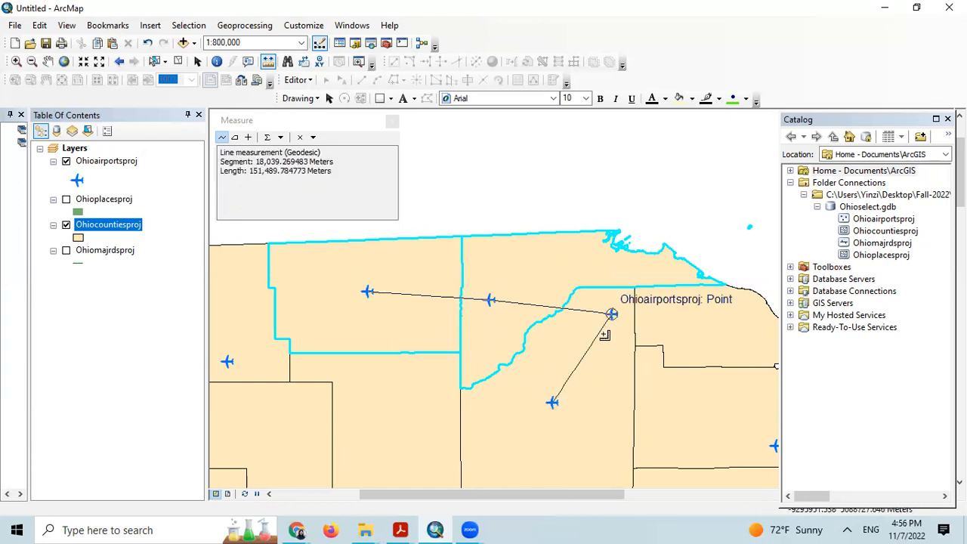
click(473, 151)
click(522, 176)
click(392, 121)
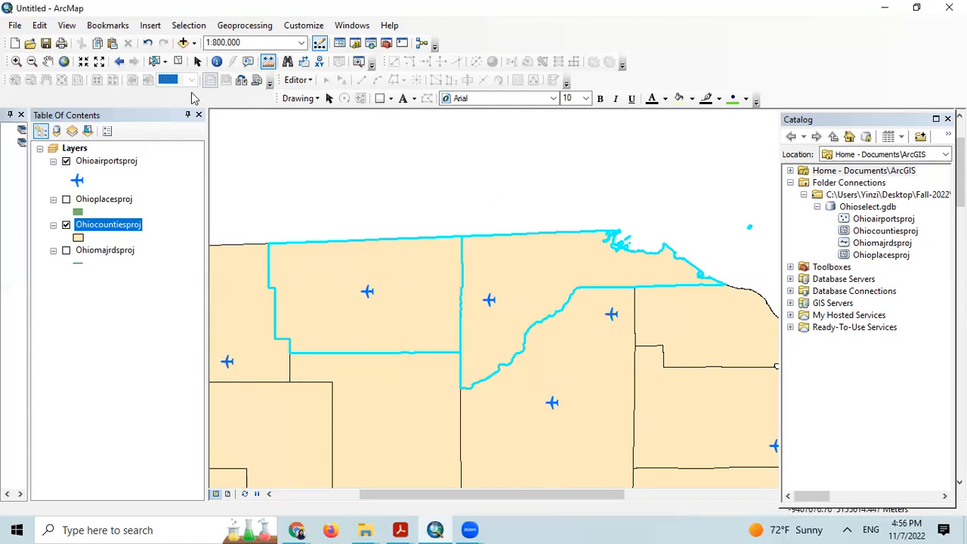
click(48, 61)
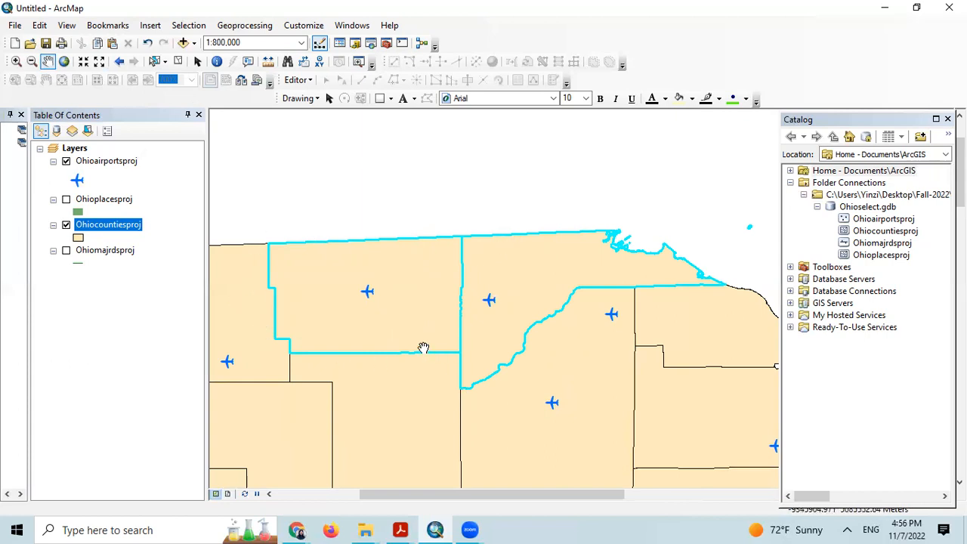
- Reopen the Measure tool to look at its area measurement option, close it, and return to panning
click(268, 62)
click(235, 139)
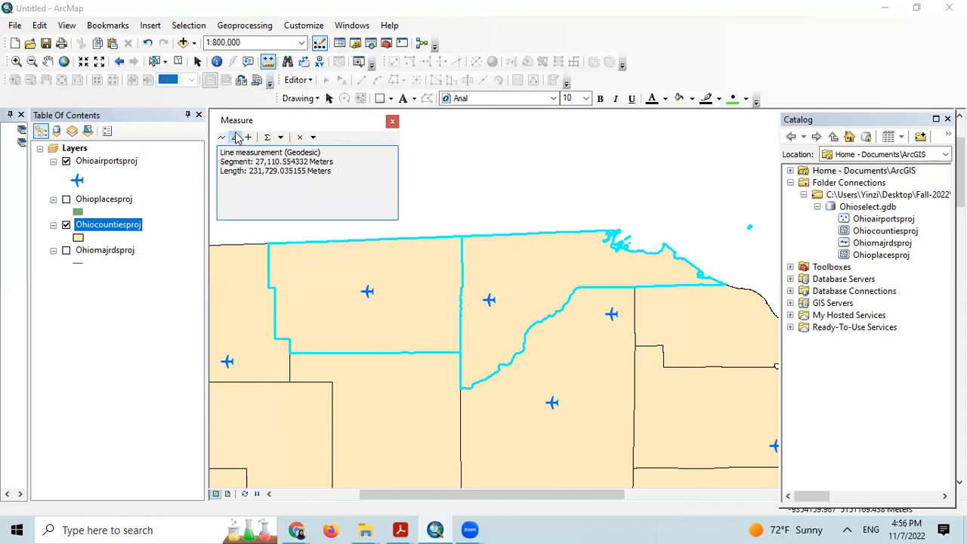
click(392, 122)
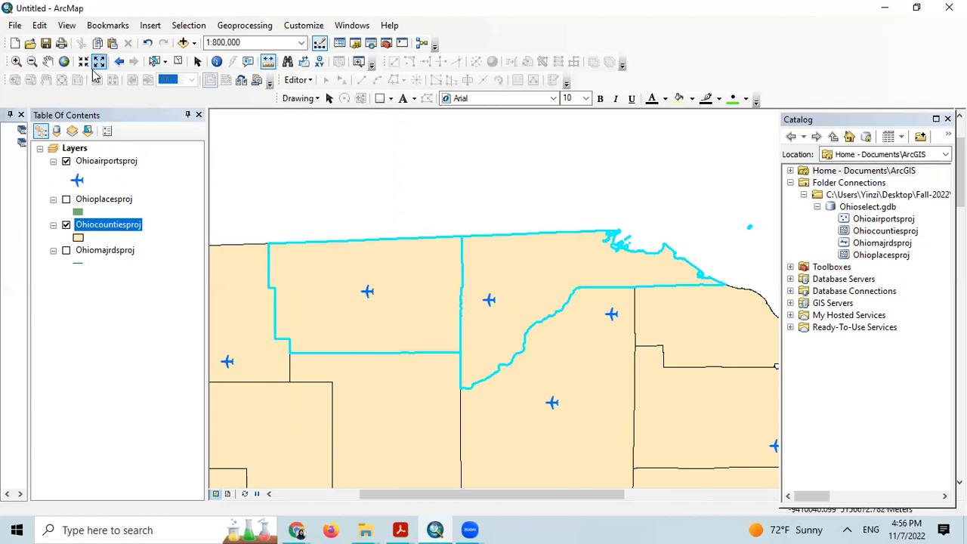
click(48, 61)
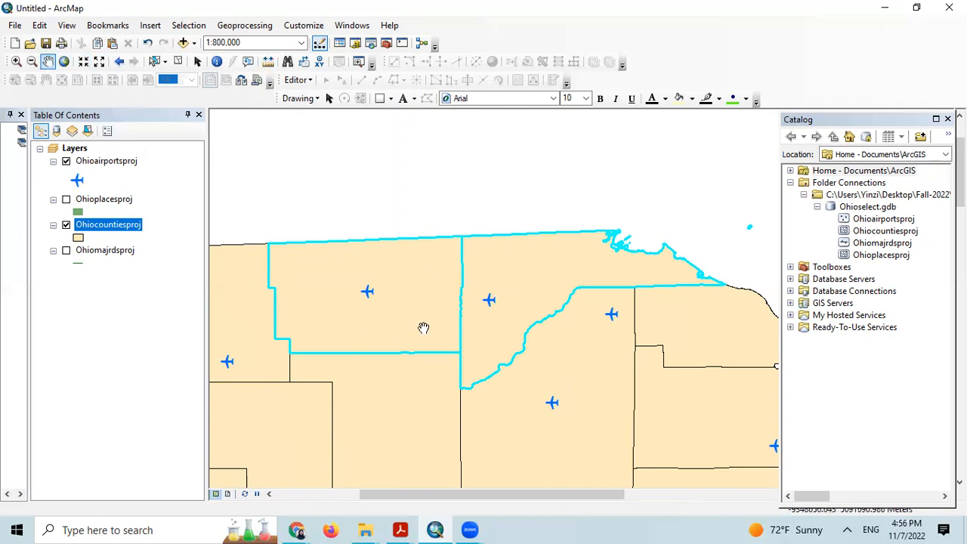
- Open the attribute table of Ohiocountiesproj and show all records instead of only the selected ones
right_click(120, 231)
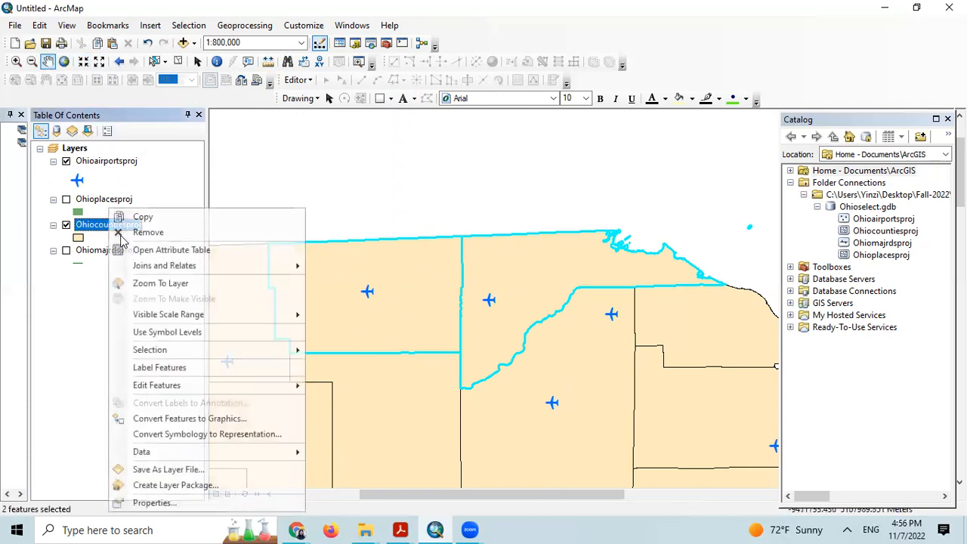
click(164, 250)
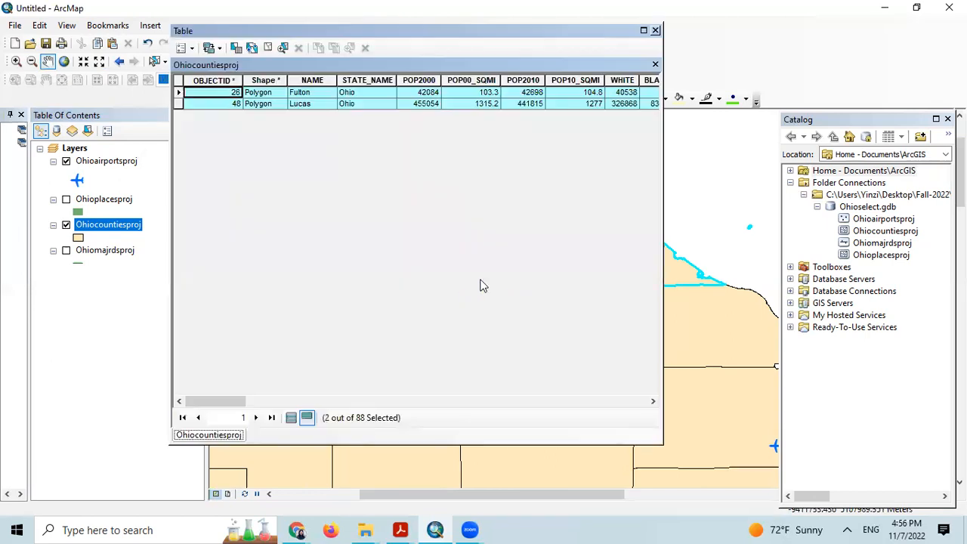
right_click(199, 98)
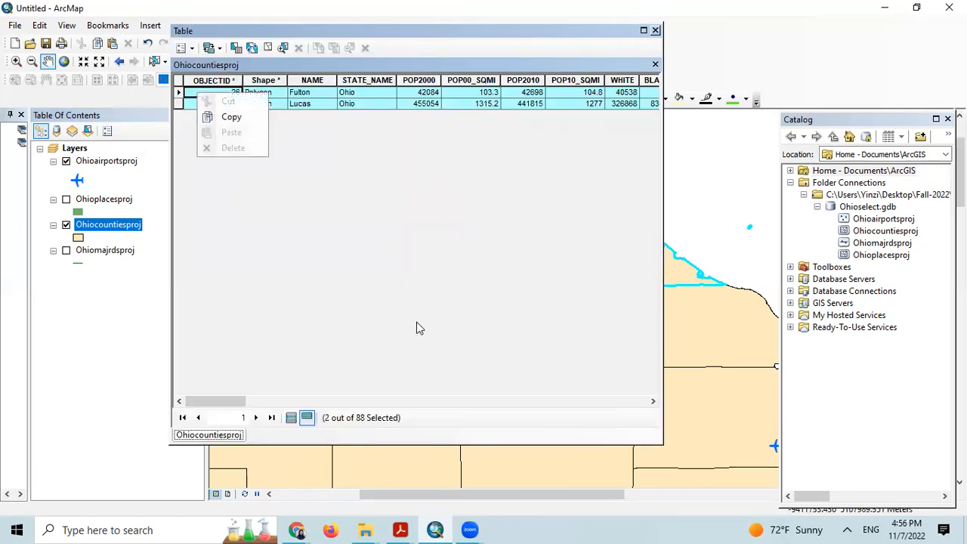
click(274, 417)
click(291, 417)
scroll(265, 298, down, 3)
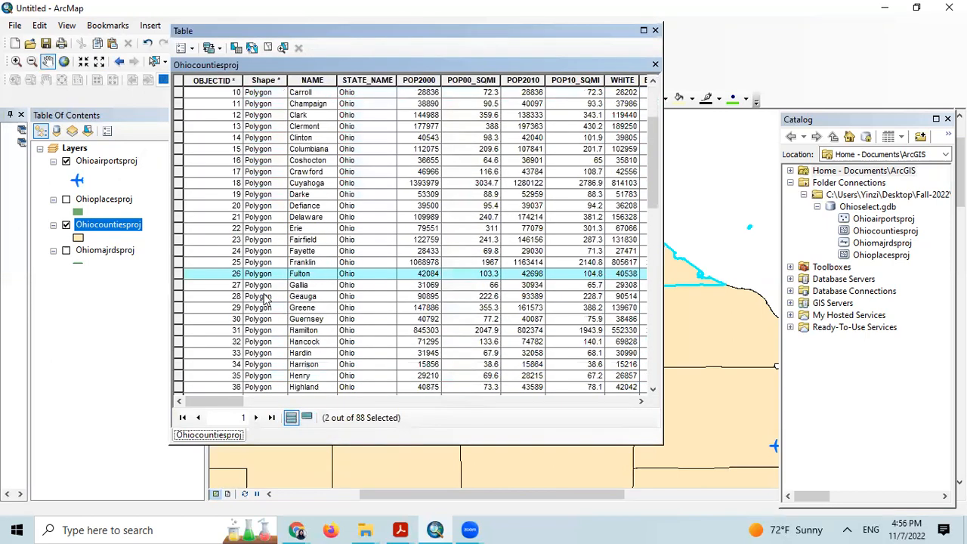
- Unselect the Fulton and Lucas county records in the attribute table and close the table
right_click(180, 273)
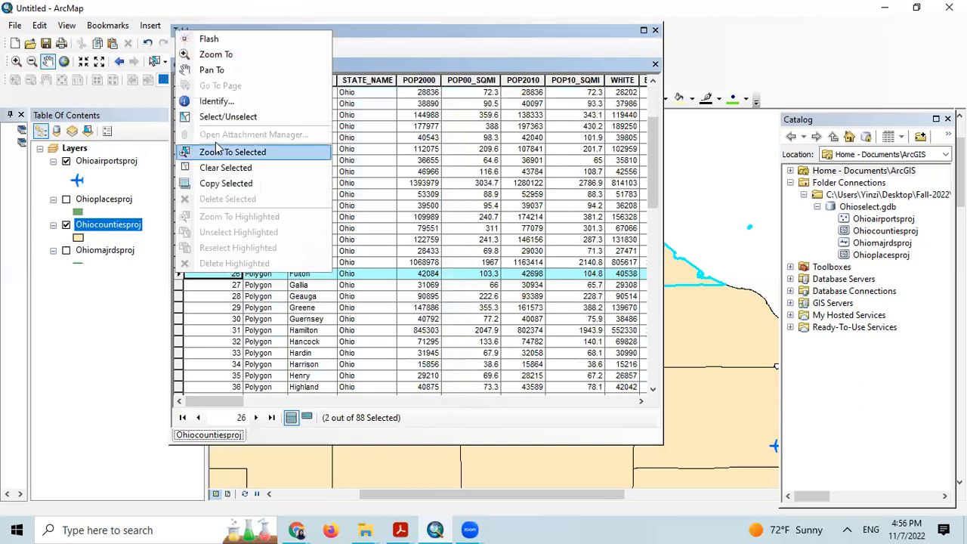
click(227, 118)
scroll(215, 269, down, 6)
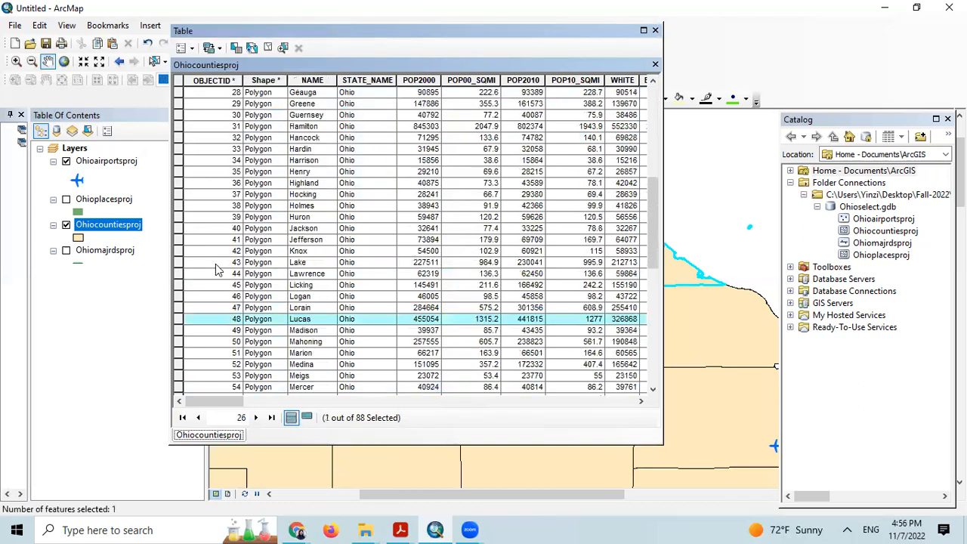
right_click(179, 320)
click(215, 161)
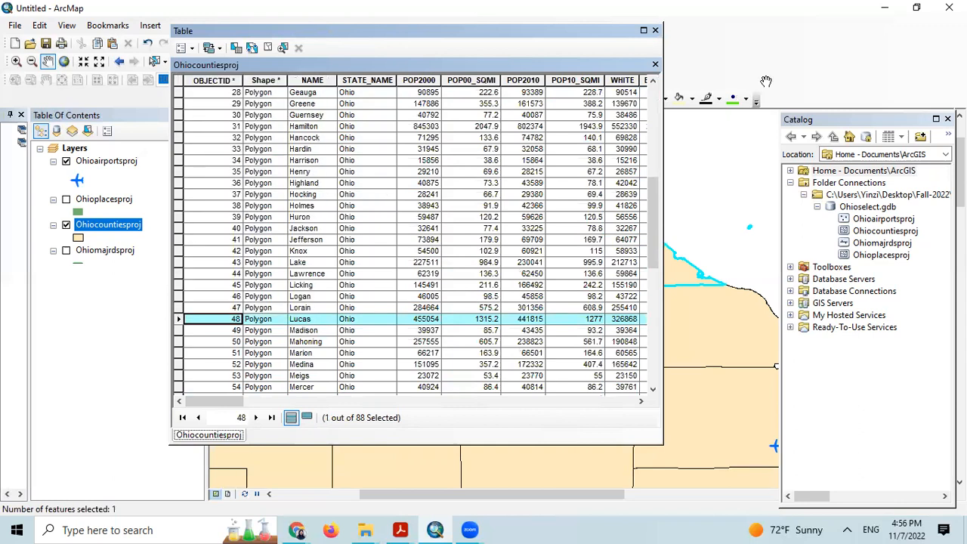
click(656, 31)
- Examine how the airports are distributed among the counties of northern and central Ohio
drag(471, 360, 459, 217)
scroll(494, 318, down, 1)
scroll(494, 321, up, 3)
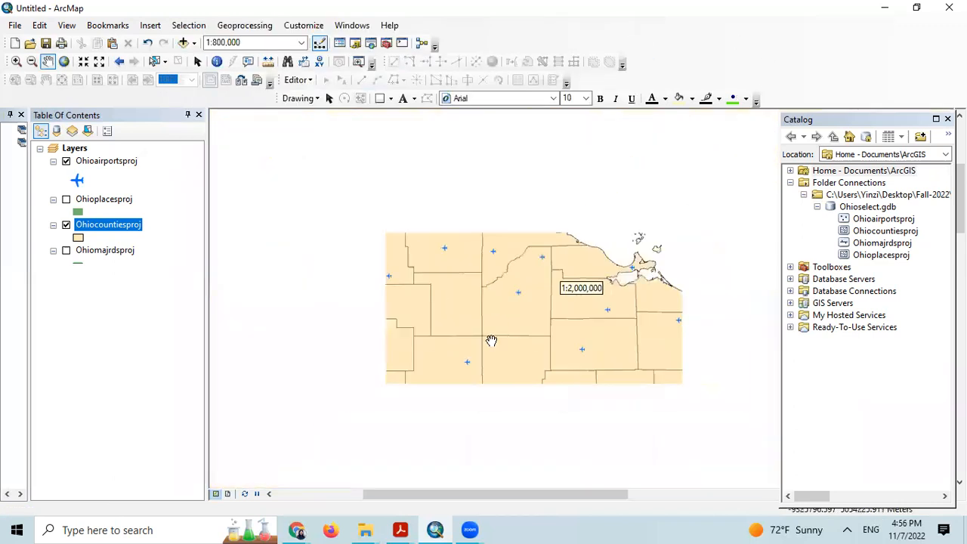
drag(526, 333, 454, 249)
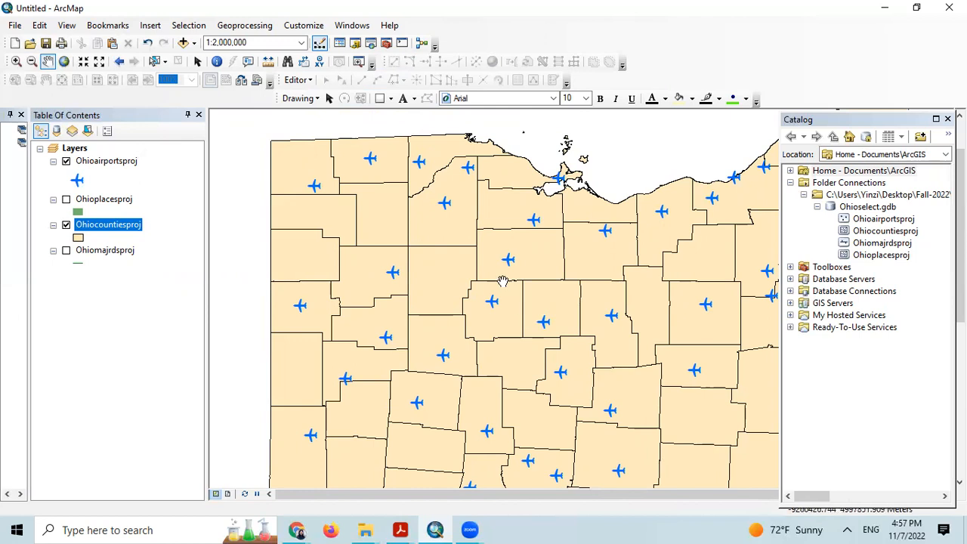
scroll(607, 195, down, 3)
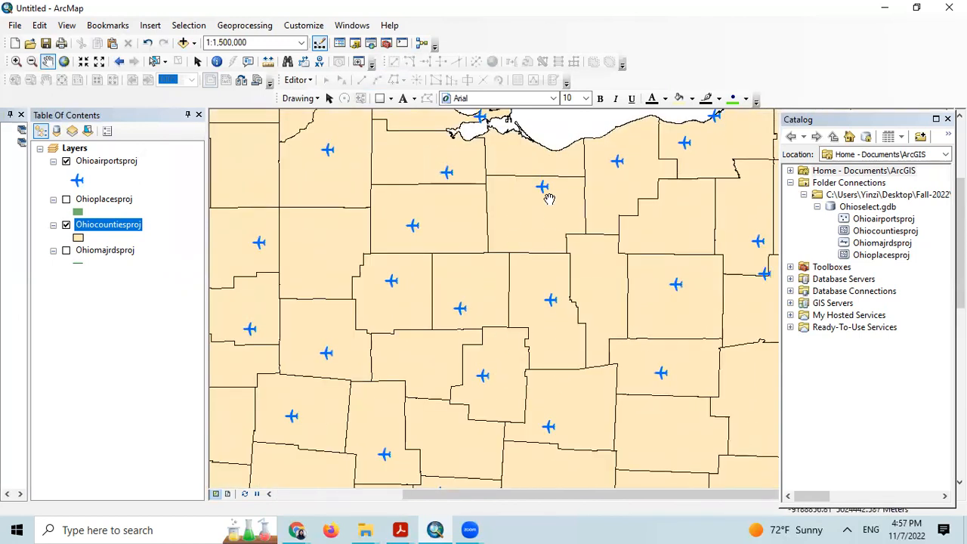
drag(448, 265, 489, 258)
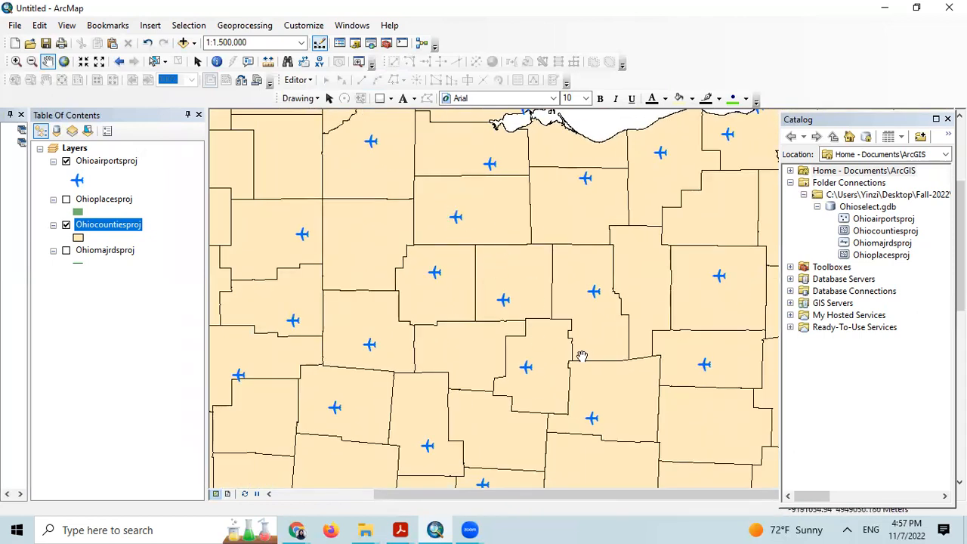
drag(593, 418, 531, 260)
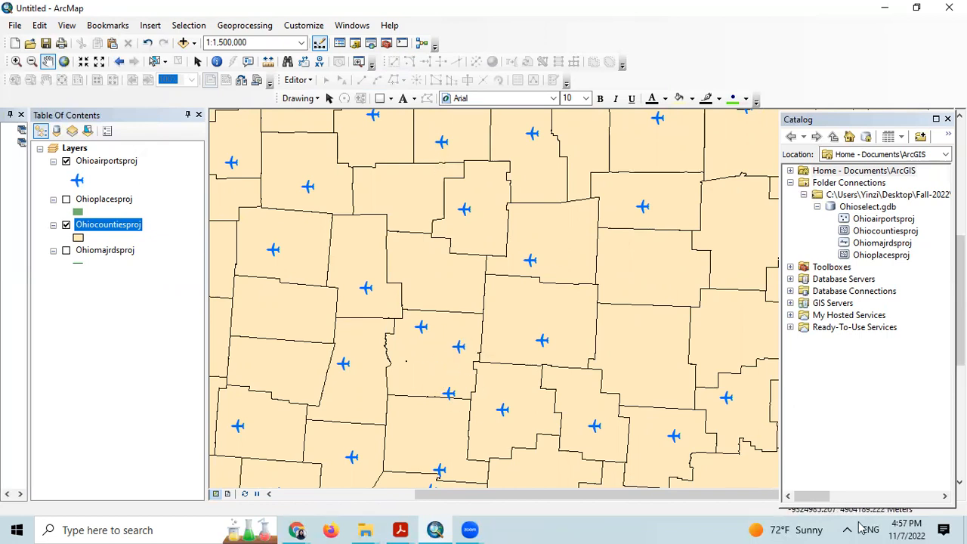
mouse_move(492, 283)
mouse_down()
mouse_move(492, 319)
mouse_move(485, 300)
mouse_move(502, 298)
mouse_up()
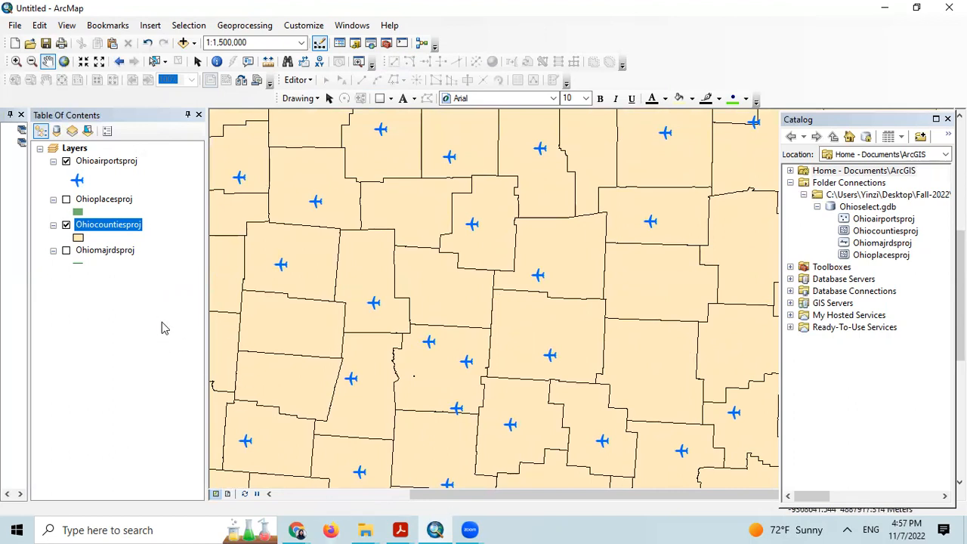
- Start a join on the Ohiocountiesproj layer, using data from another layer based on spatial location
right_click(110, 230)
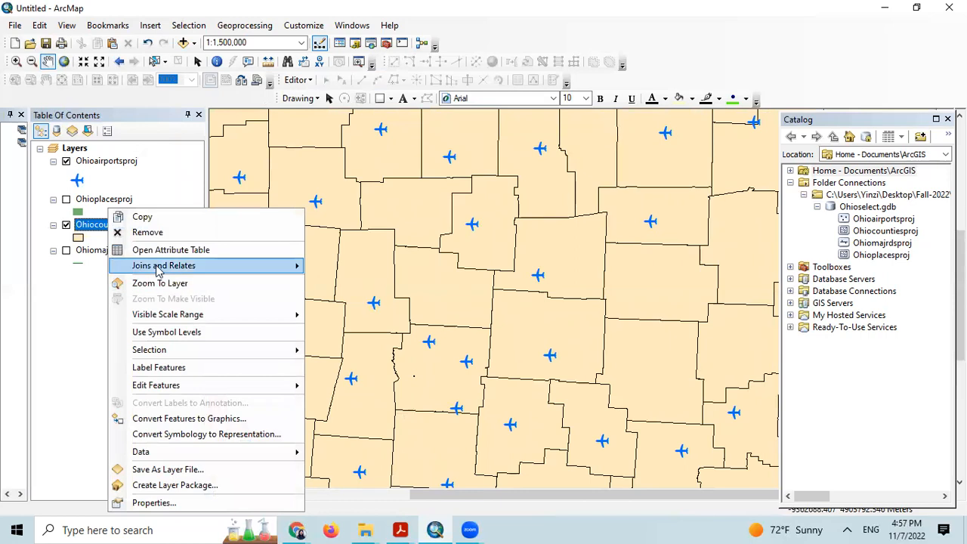
mouse_move(160, 267)
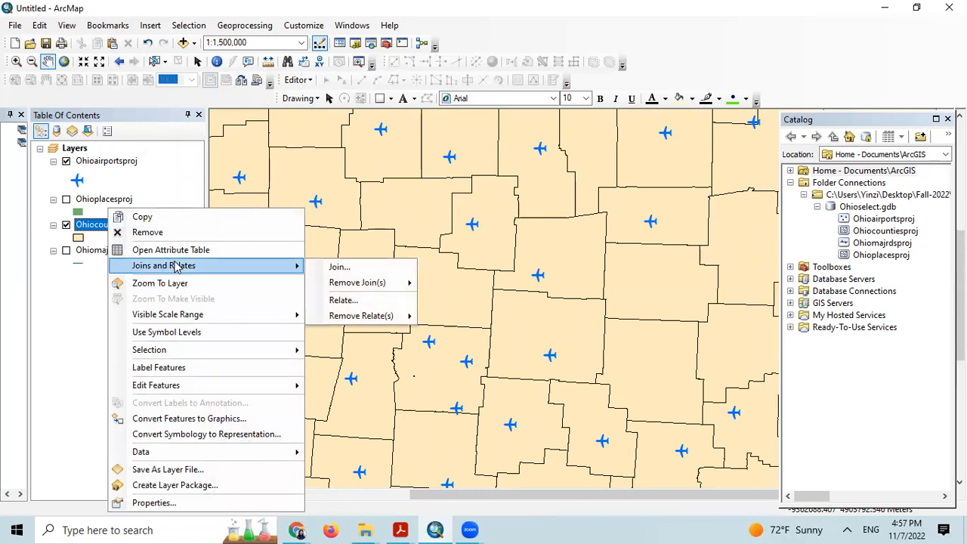
click(339, 267)
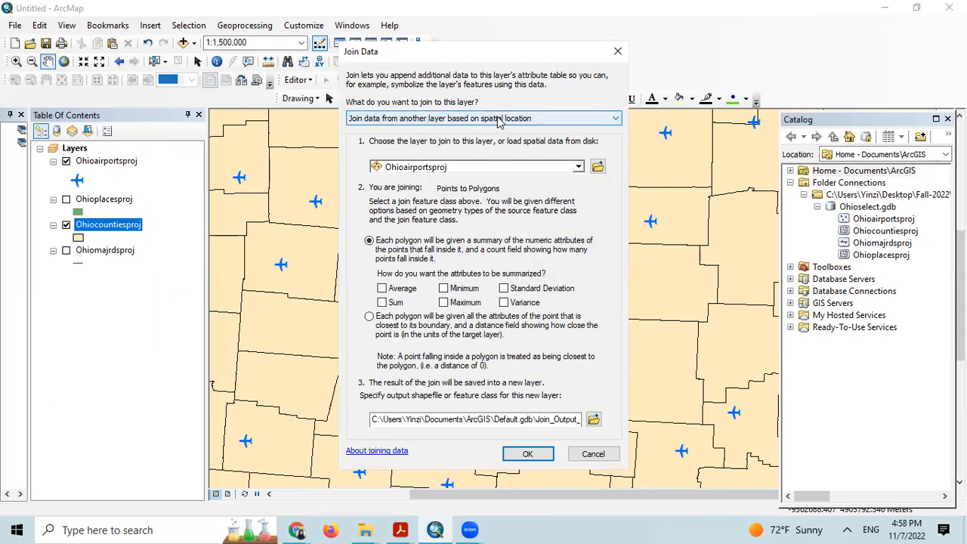
click(546, 125)
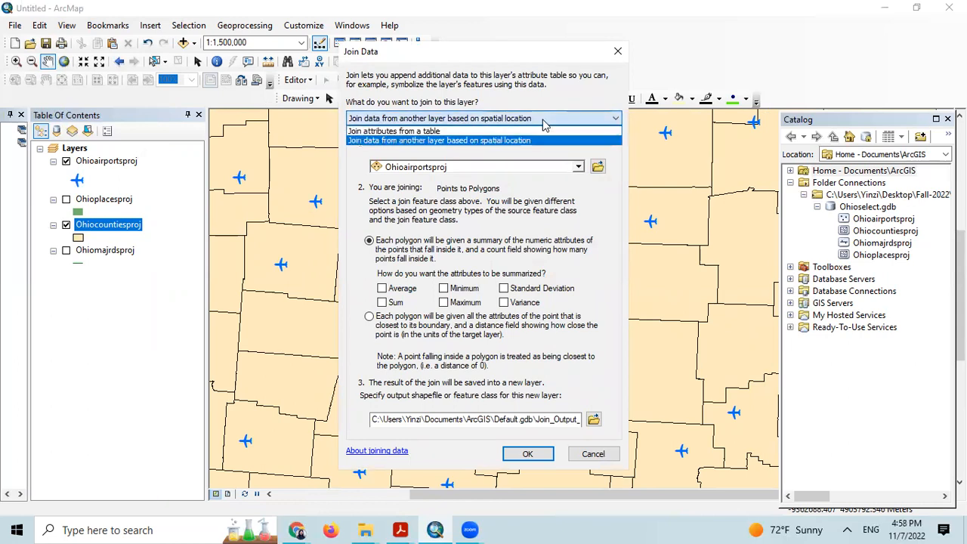
click(545, 126)
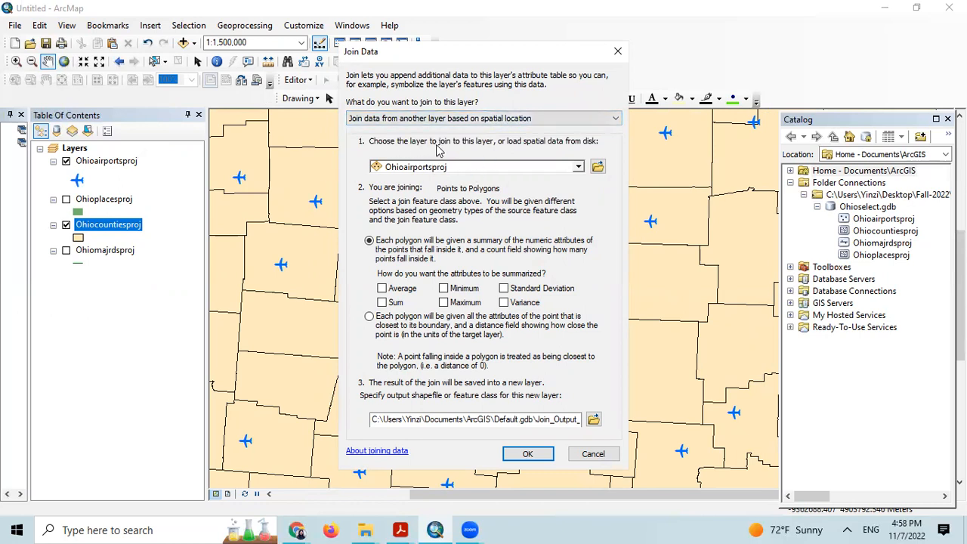
- Choose Ohioairportsproj as the layer to join and summarize its numeric attributes by Sum
click(487, 169)
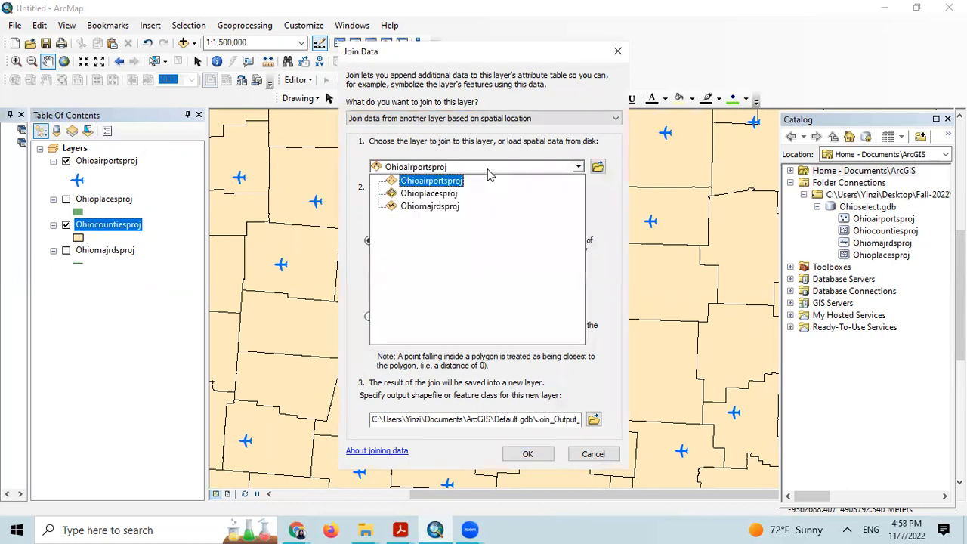
click(440, 184)
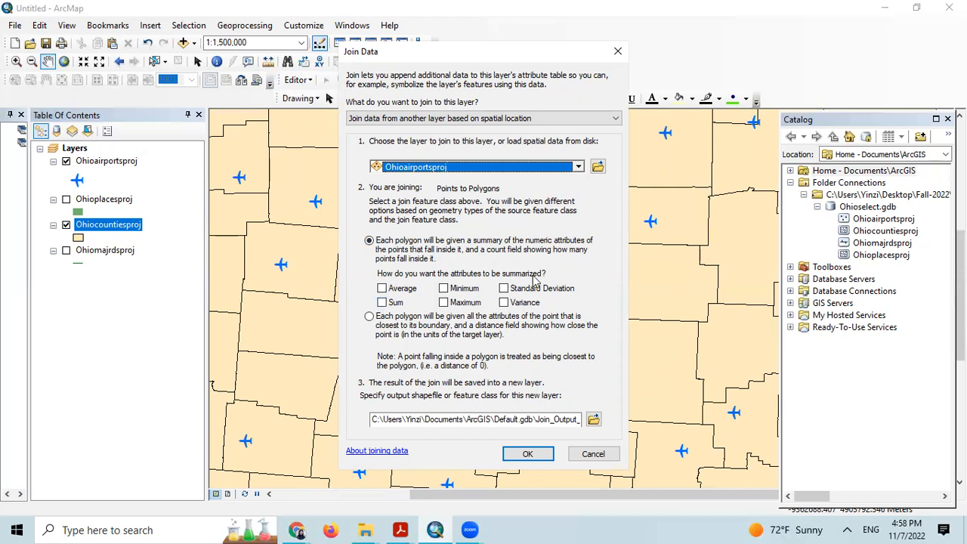
click(383, 302)
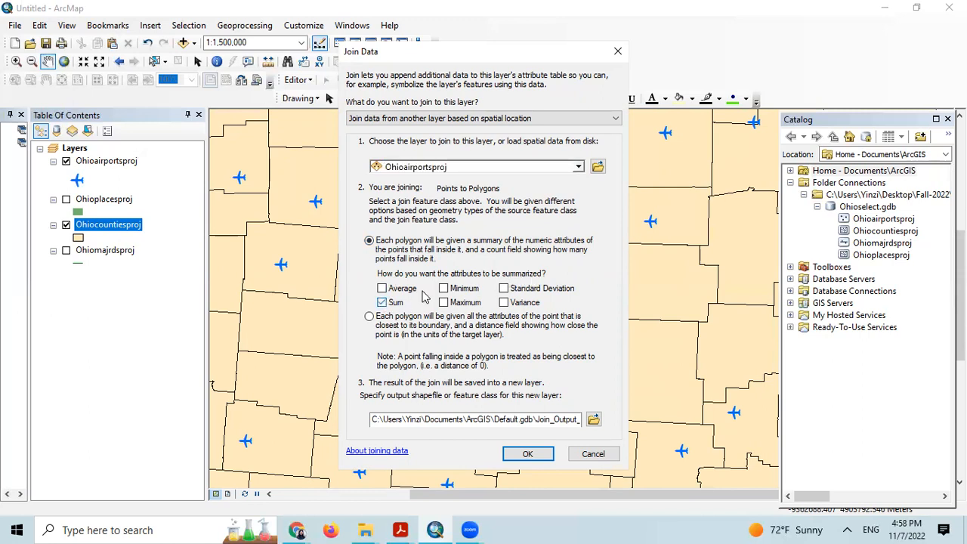
- Set the join output to be saved as the feature class Countiesairportsjoin in Ohioselect.gdb
click(594, 420)
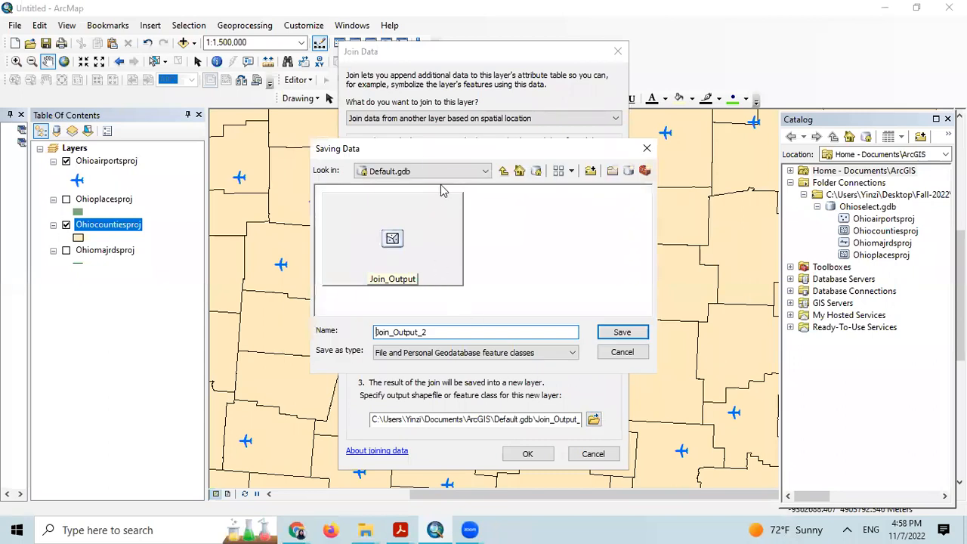
click(431, 170)
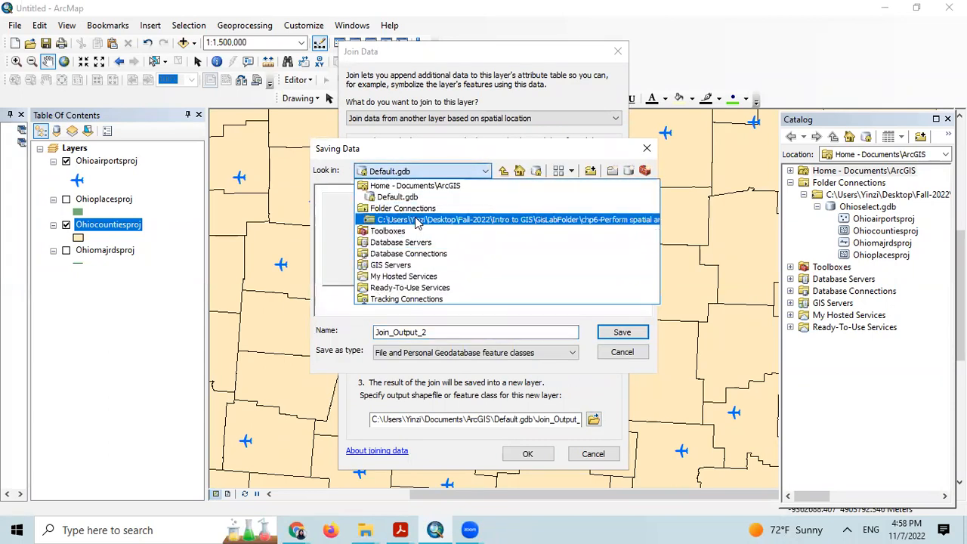
click(437, 216)
double_click(441, 253)
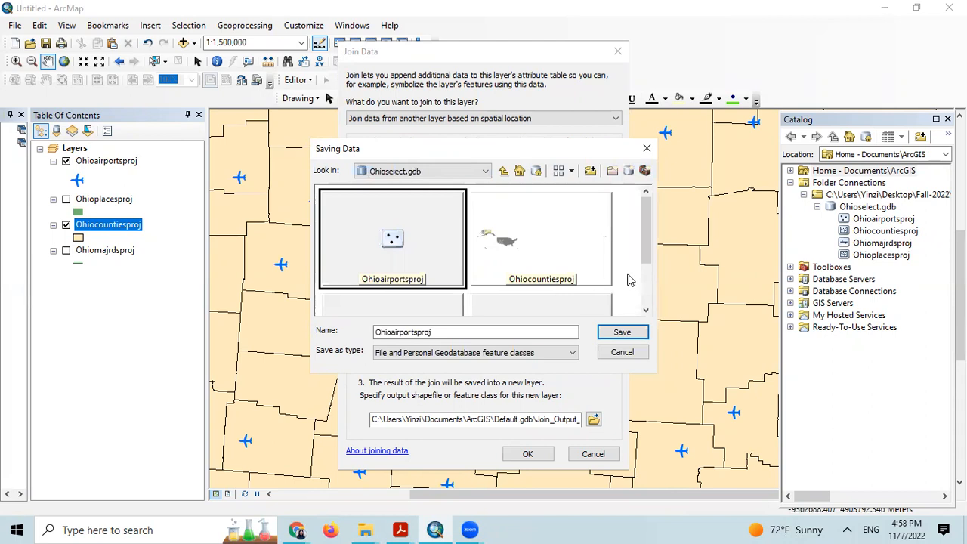
drag(441, 332, 336, 330)
key(BackSpace)
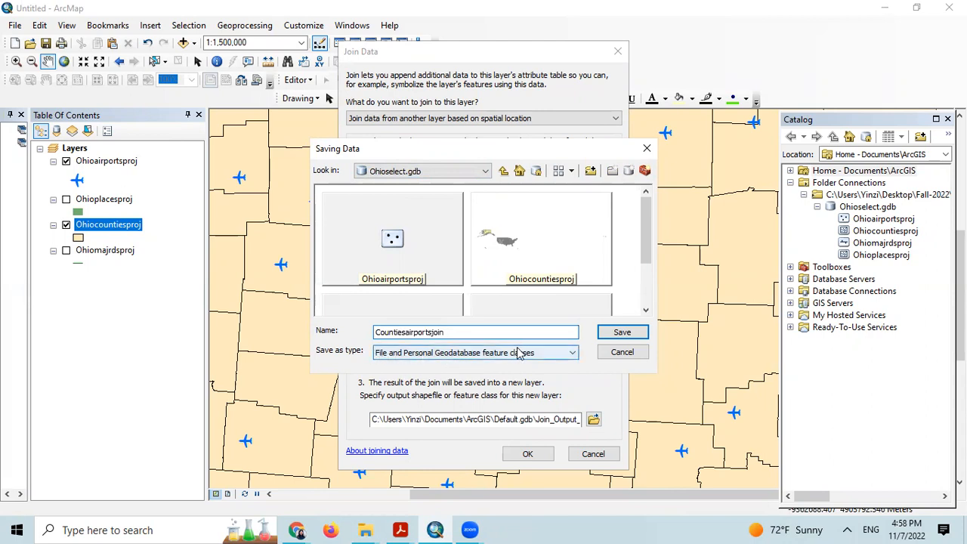
click(622, 333)
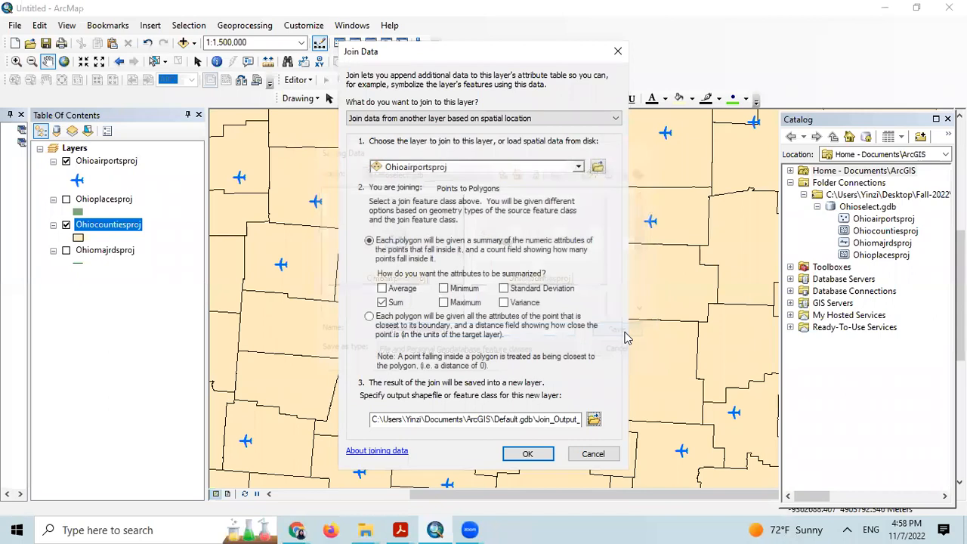
- Run the county-airport join and refresh Ohioselect.gdb in the Catalog
click(533, 454)
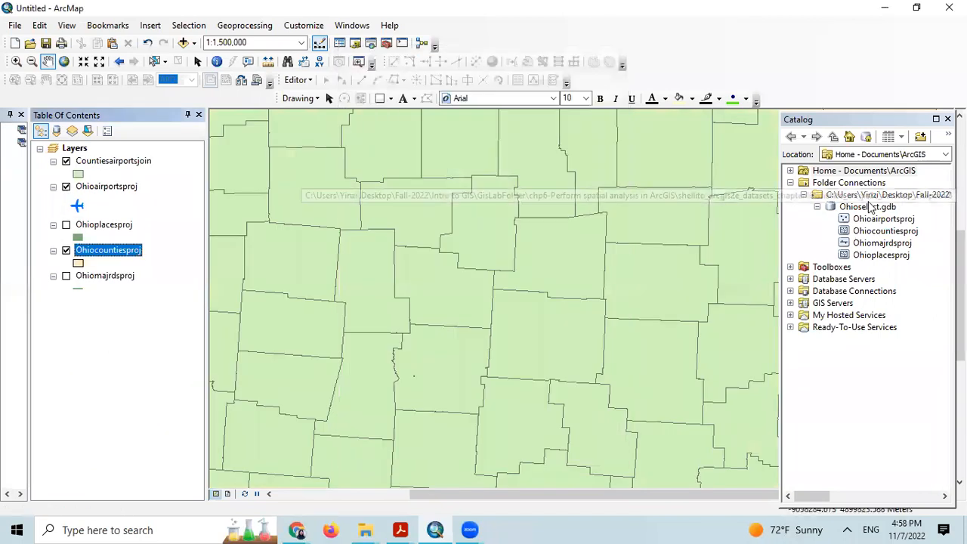
click(838, 206)
right_click(839, 206)
click(873, 282)
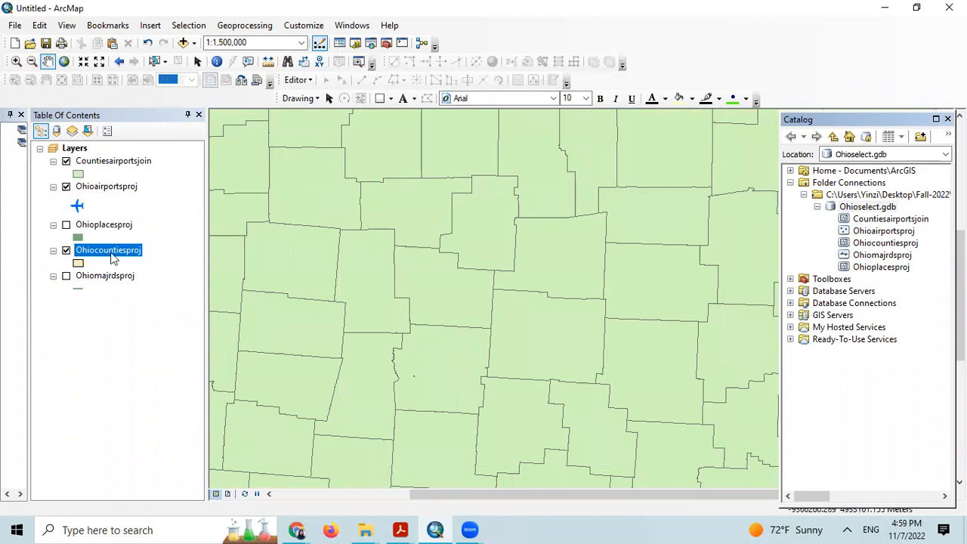
- Examine the Count_ and Sum fields in the Countiesairportsjoin attribute table, and close the table
click(87, 163)
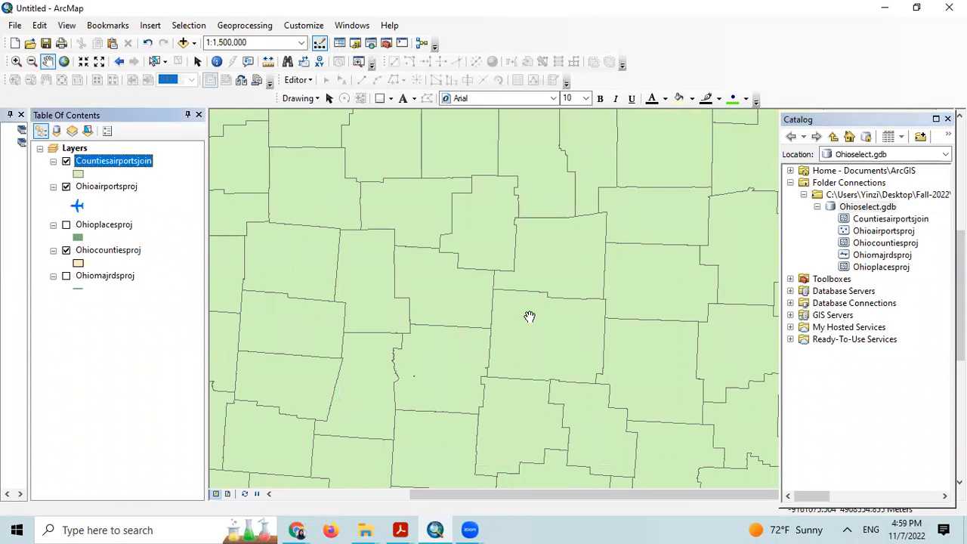
right_click(106, 166)
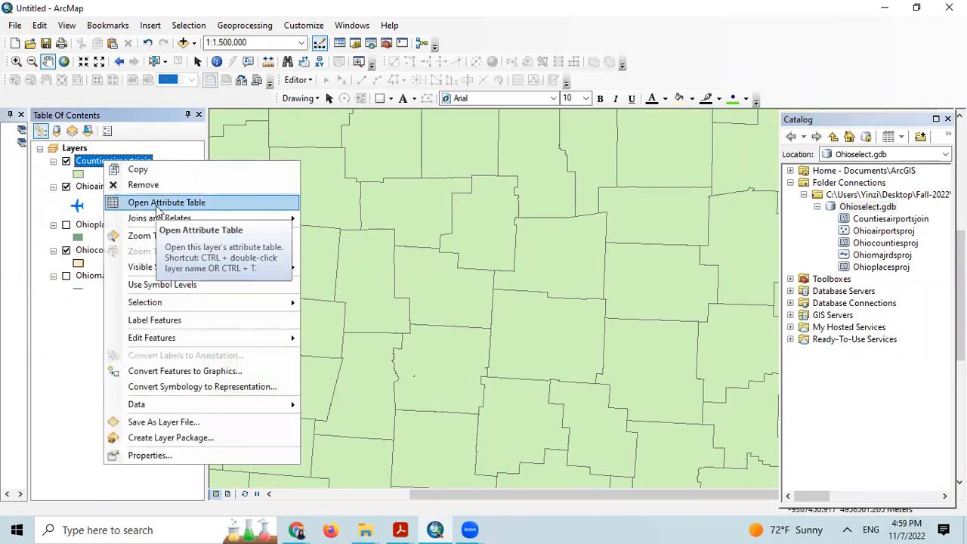
click(151, 202)
drag(205, 402, 587, 409)
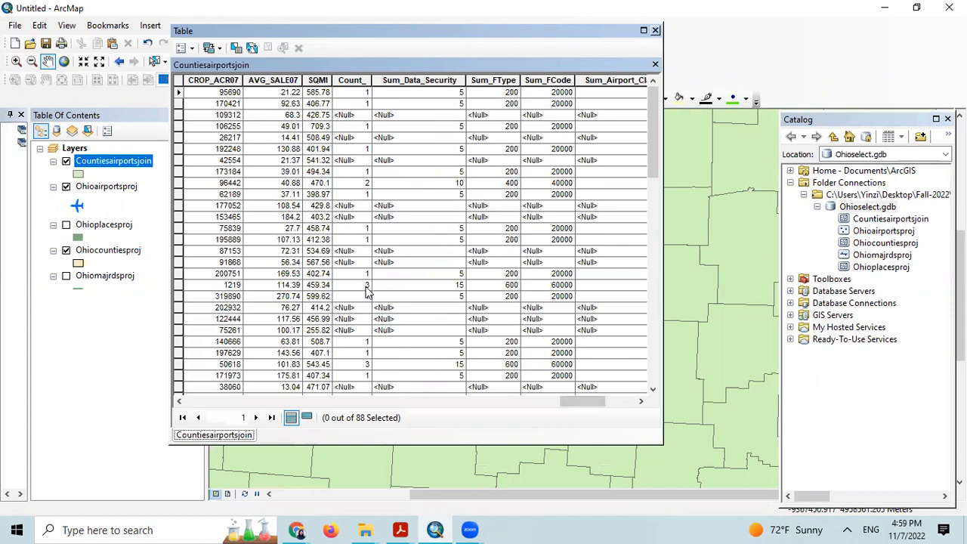
click(655, 30)
- Remove the Countiesairportsjoin layer from the map
right_click(105, 154)
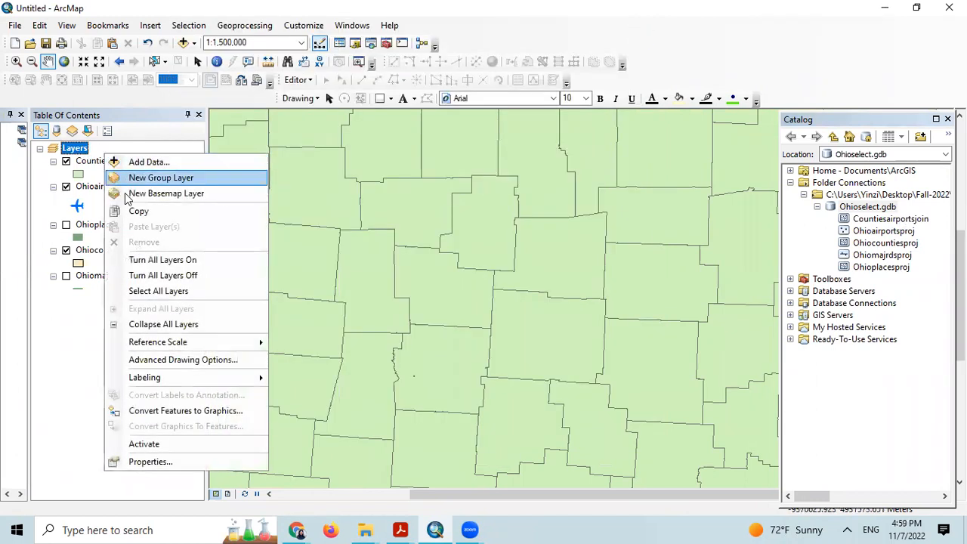
click(95, 162)
right_click(94, 160)
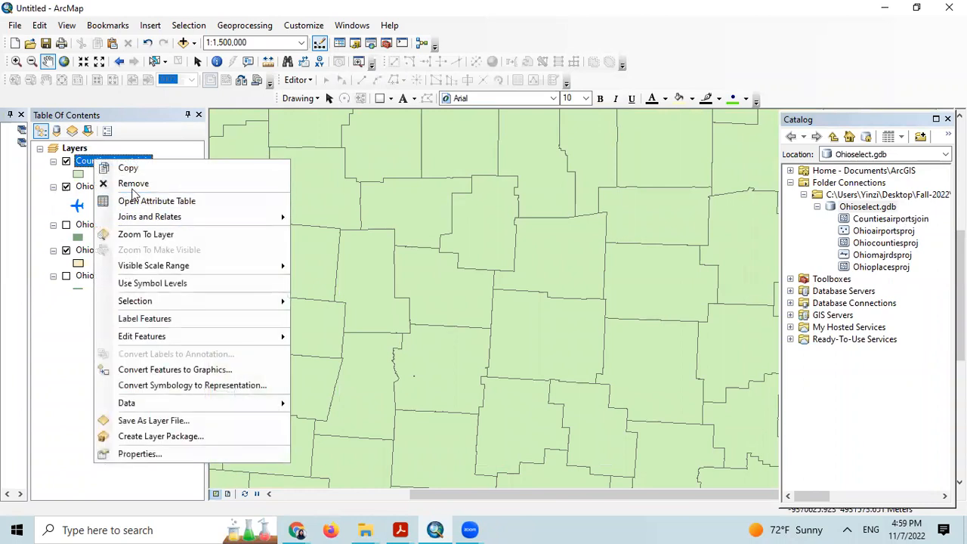
click(133, 185)
click(111, 339)
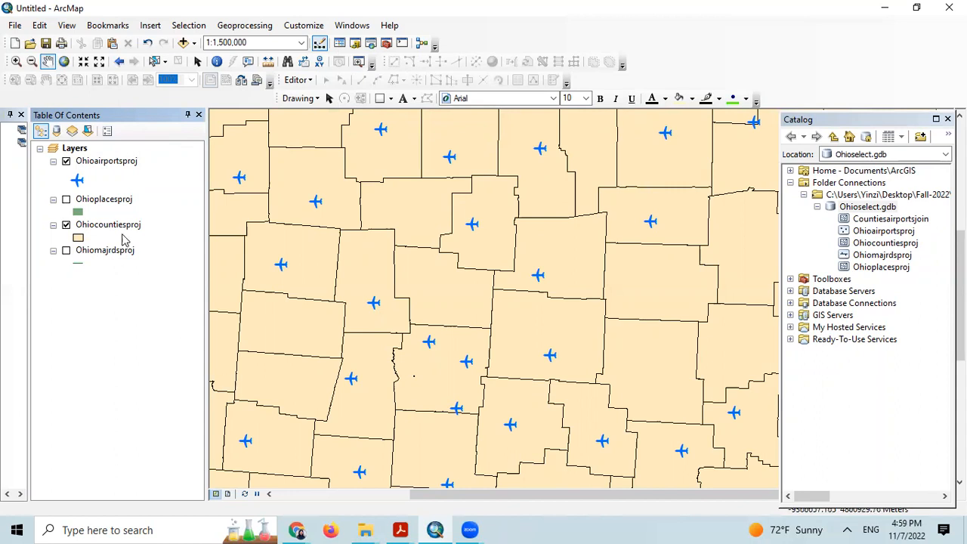
- Show the Ohioplacesproj layer and start its spatial join with Ohioairportsproj, giving each polygon the closest point's attributes and distance
click(66, 200)
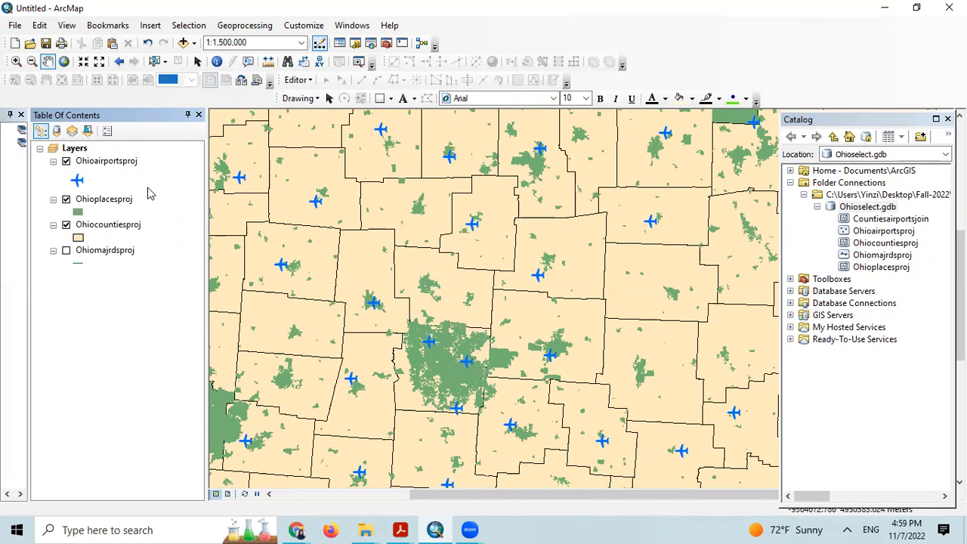
right_click(96, 200)
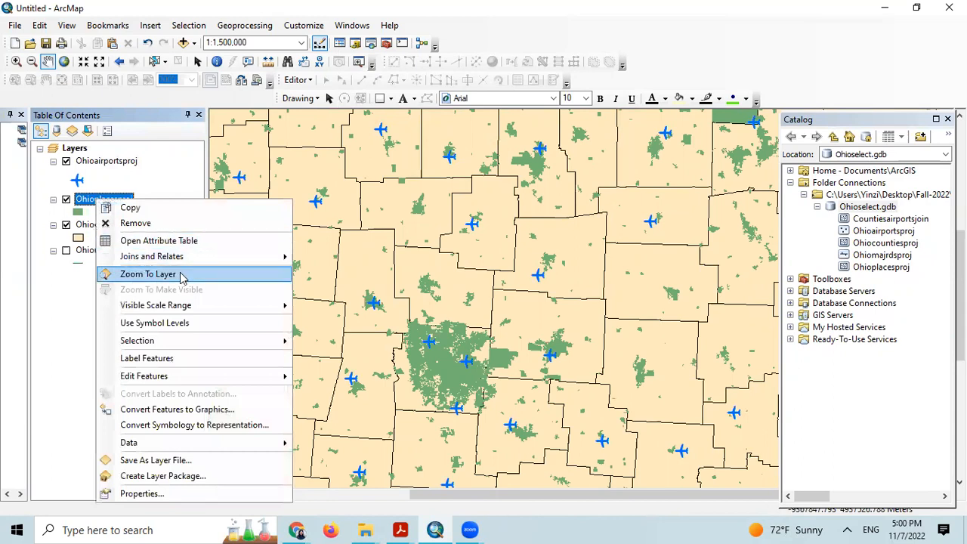
mouse_move(183, 262)
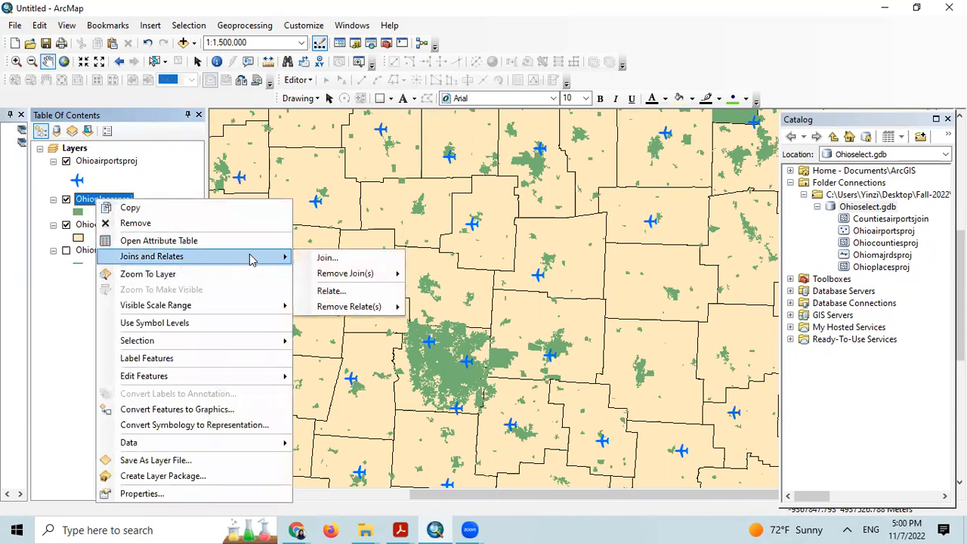
click(324, 260)
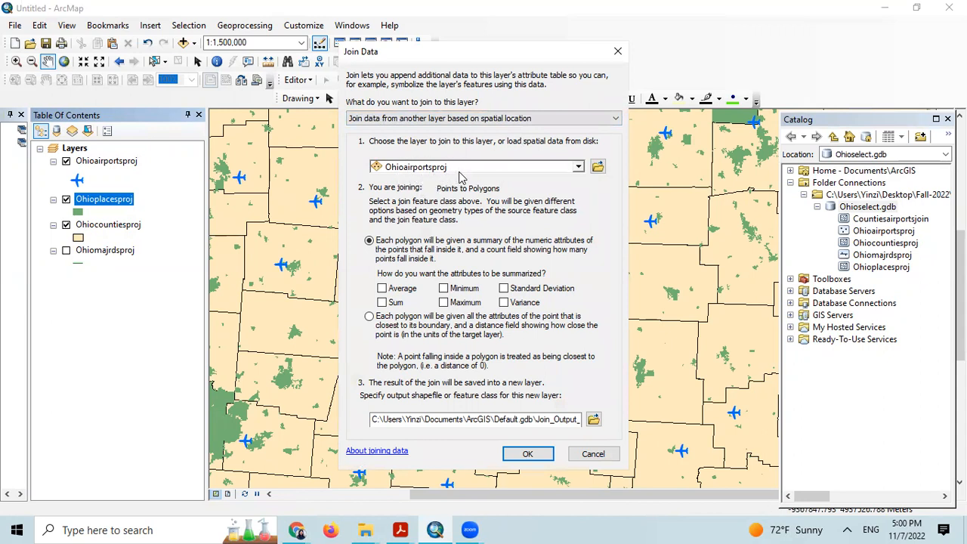
click(369, 317)
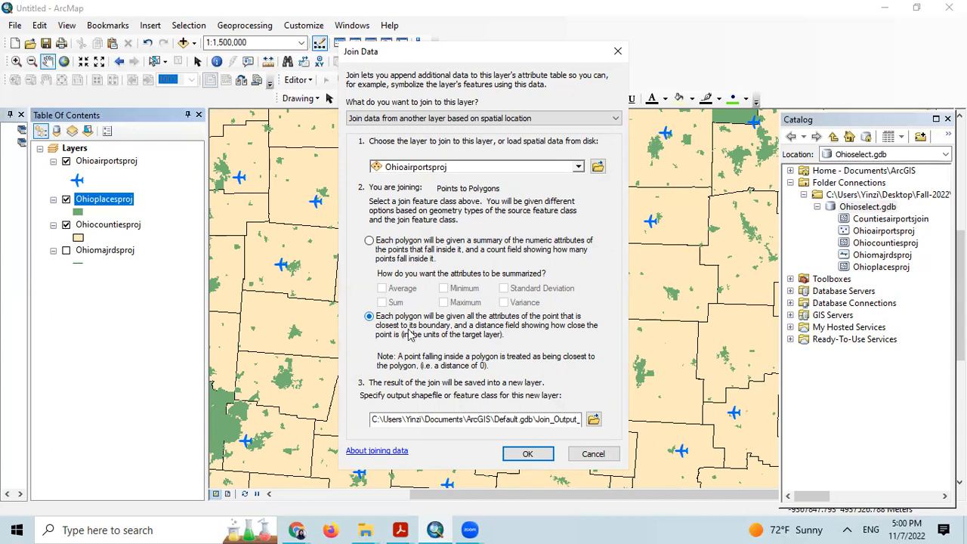
- Set the places join output to be saved as the feature class Placeairportsjoin in Ohioselect.gdb
click(594, 419)
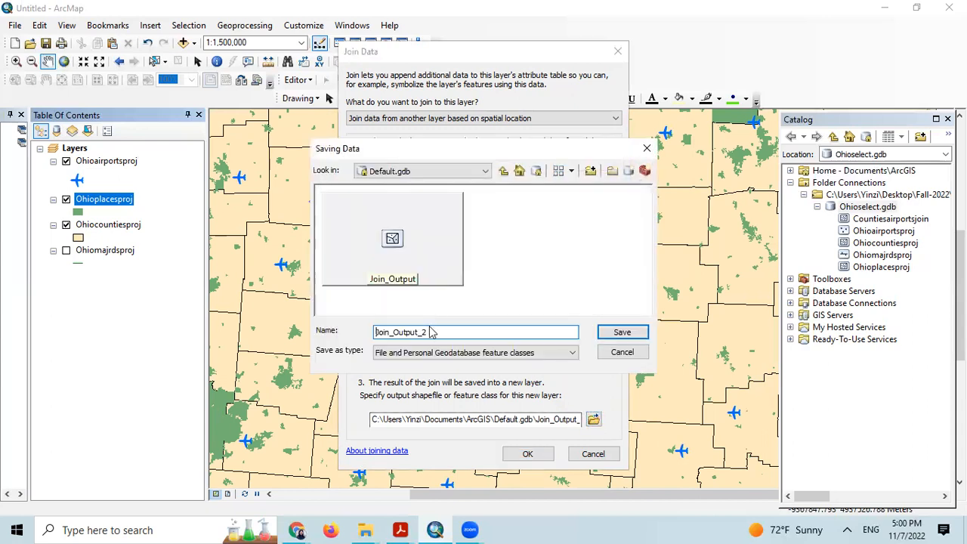
click(418, 171)
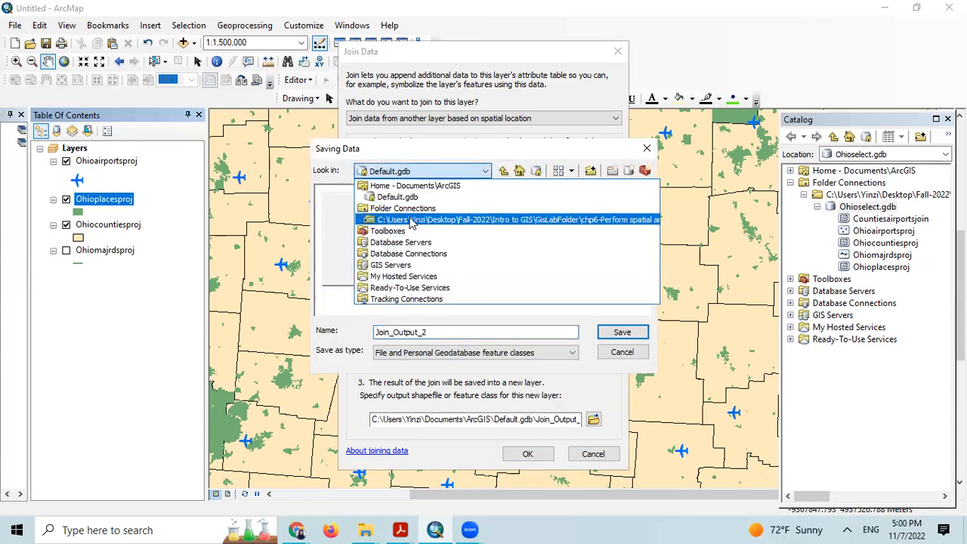
click(412, 219)
double_click(423, 242)
click(617, 261)
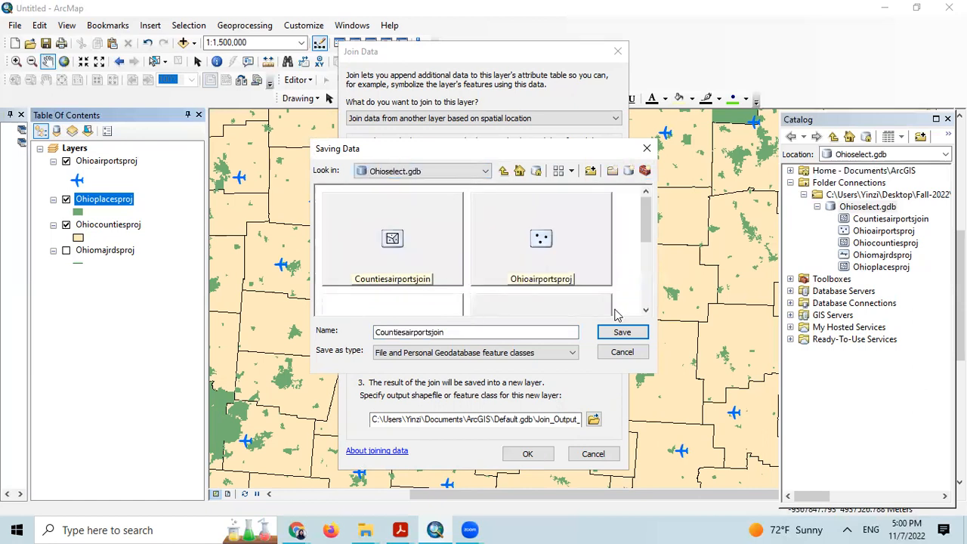
drag(455, 331, 324, 316)
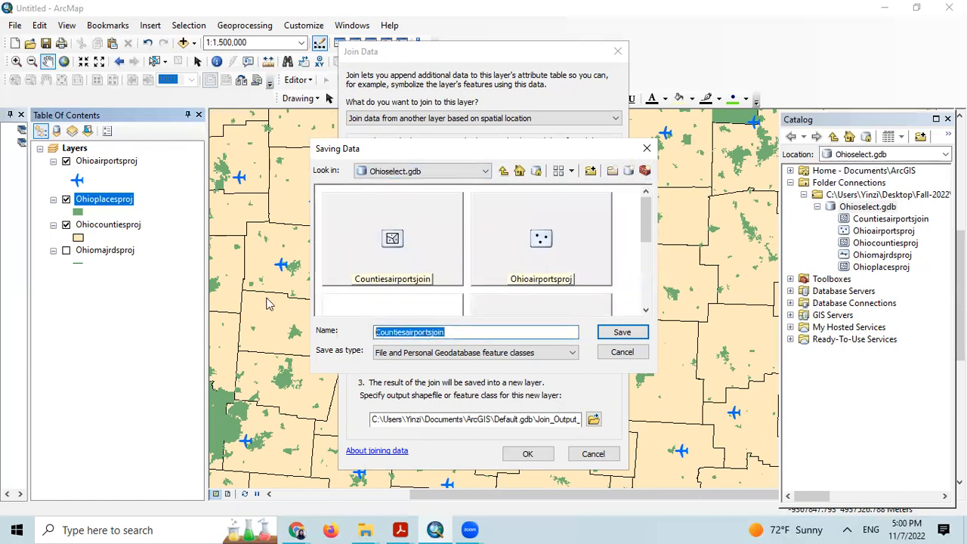
key(BackSpace)
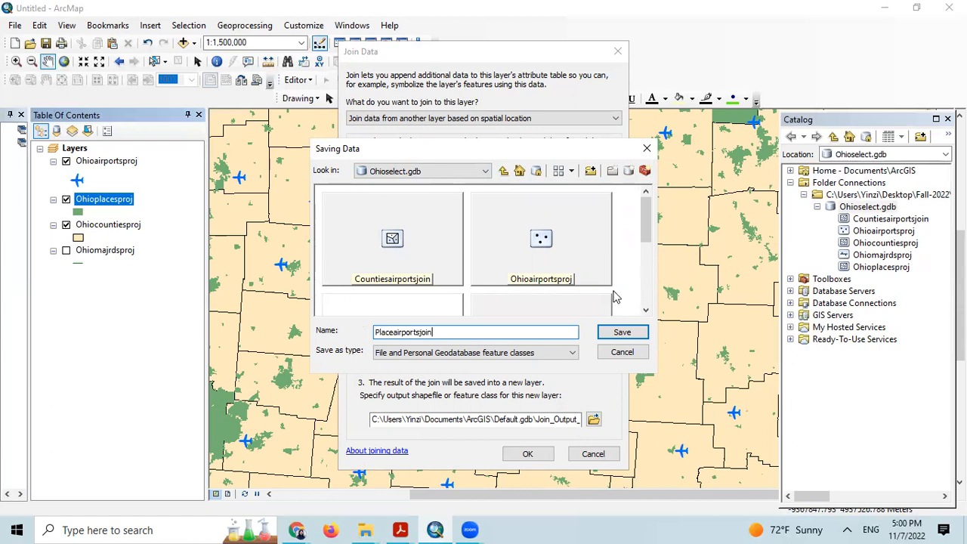
click(623, 332)
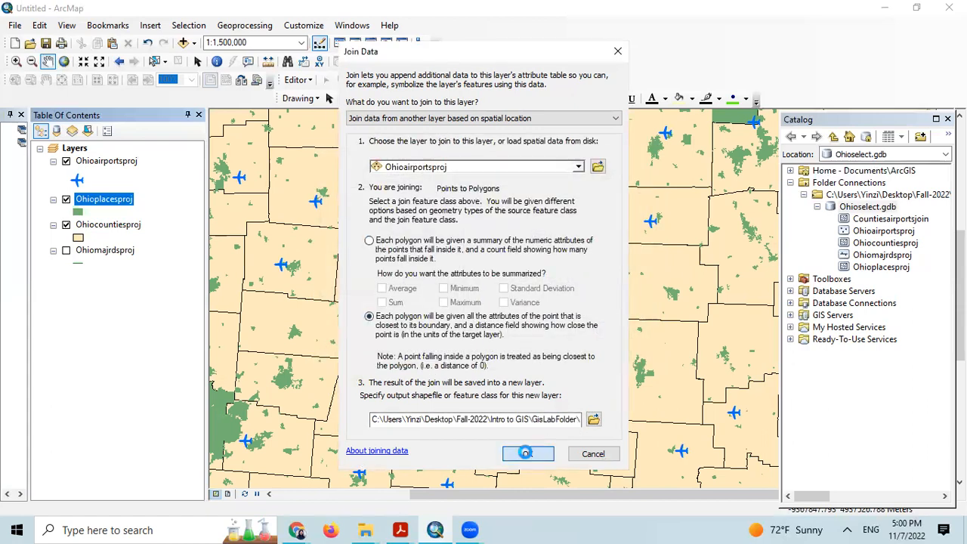
- Run the places-airport join and refresh Ohioselect.gdb in the Catalog
click(532, 452)
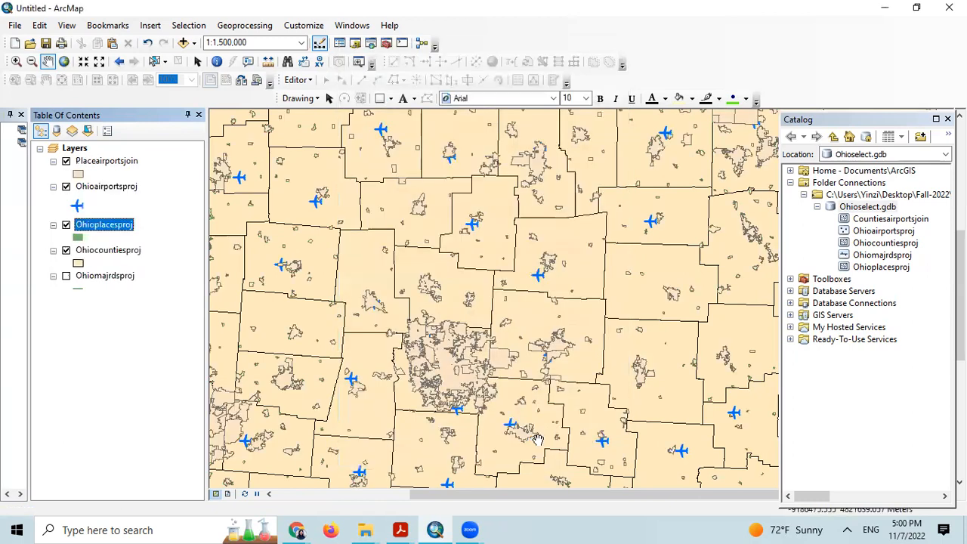
right_click(873, 207)
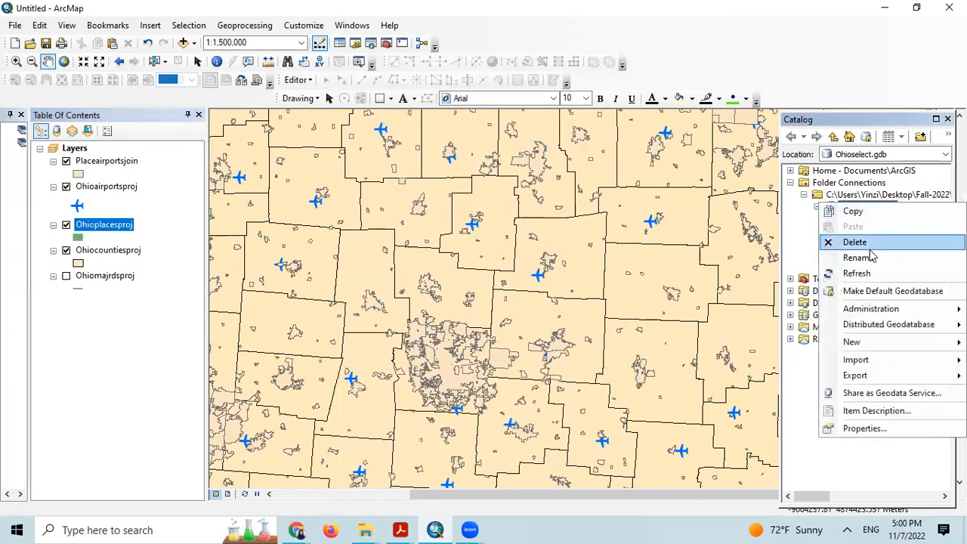
click(875, 270)
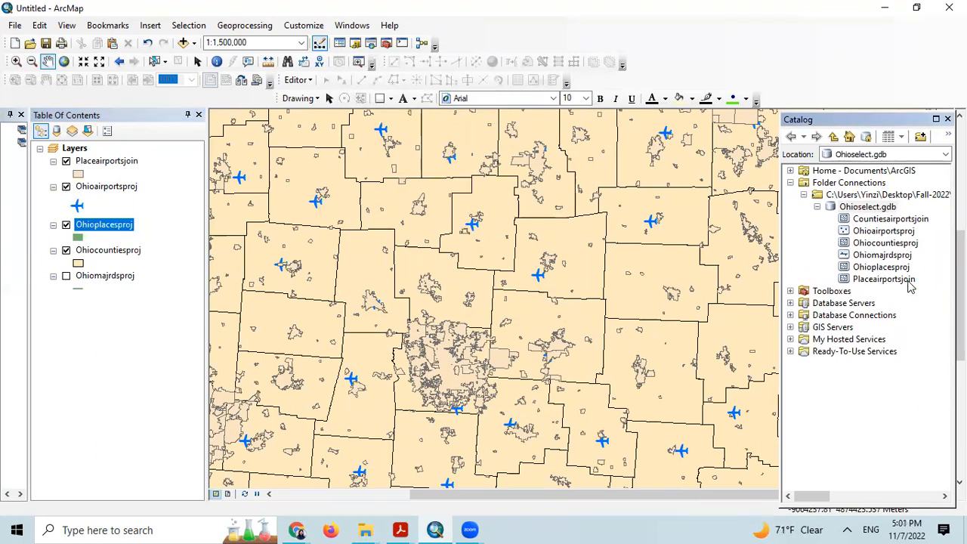
- Examine the place names, joined airport names and Distance field in the Placeairportsjoin attribute table
click(108, 162)
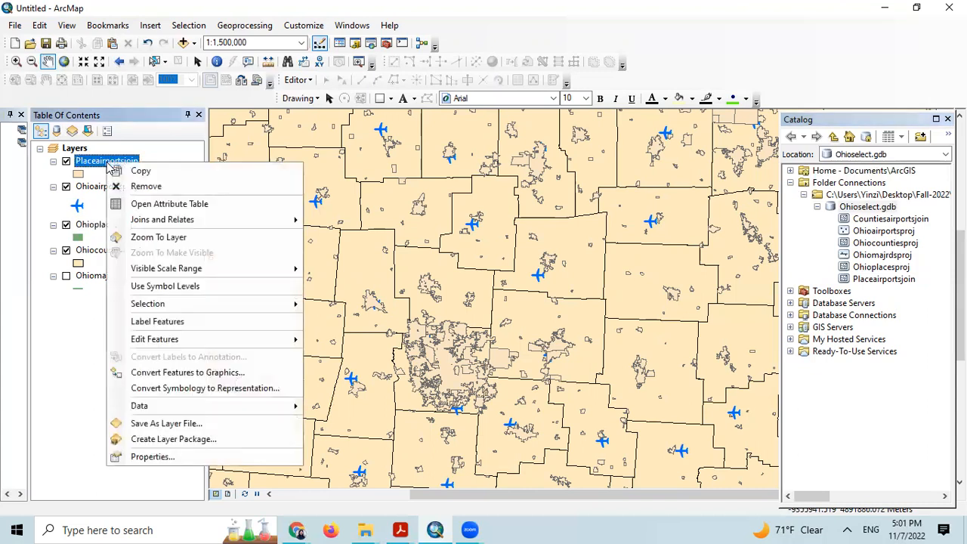
click(162, 204)
drag(231, 401, 635, 411)
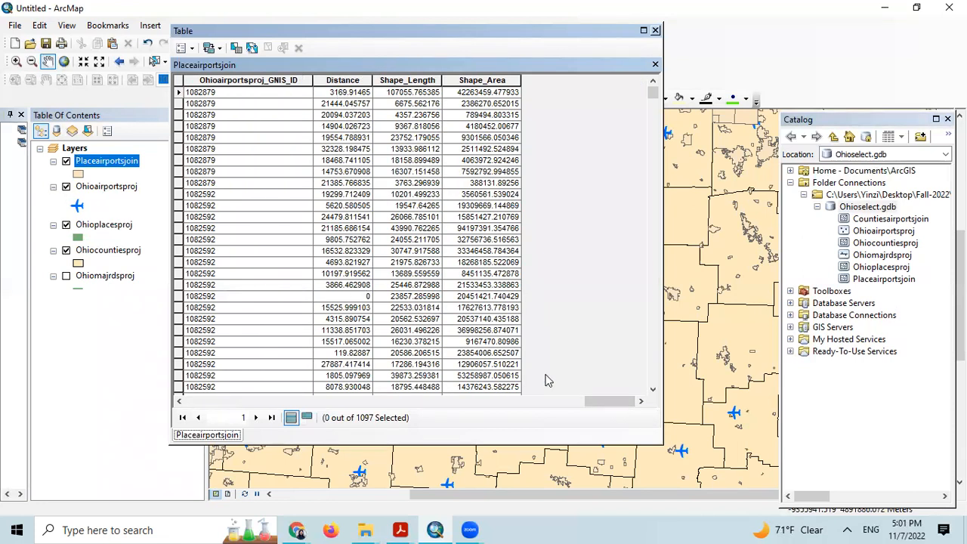
drag(611, 402, 353, 415)
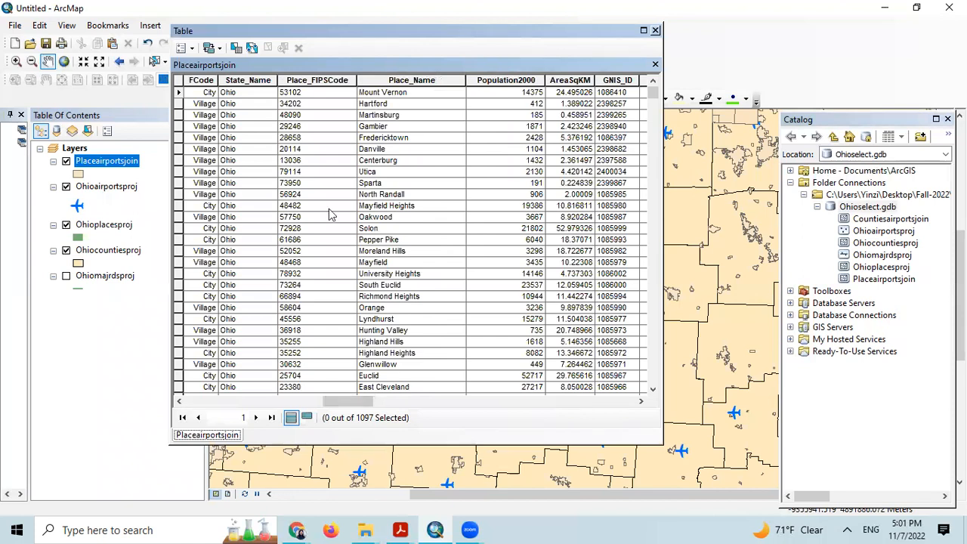
drag(363, 402, 595, 422)
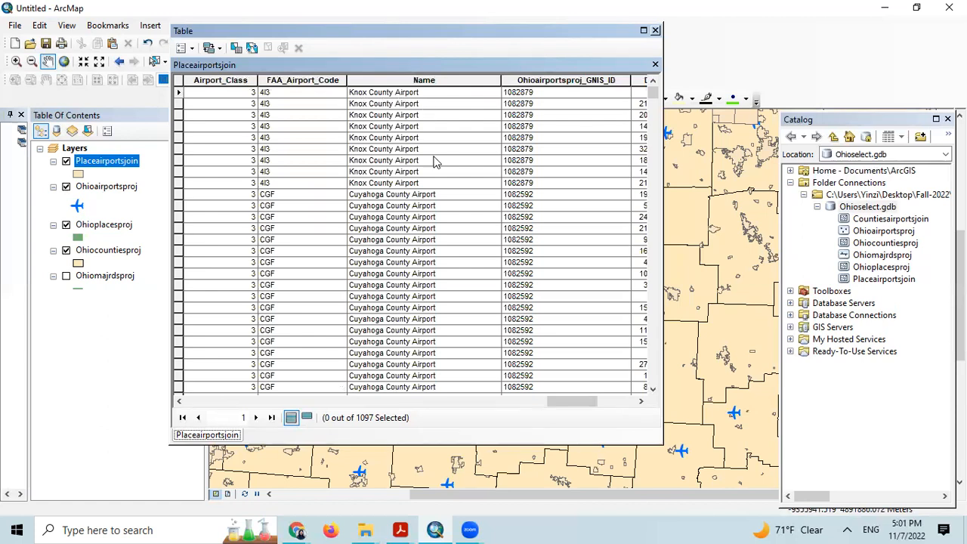
drag(582, 404, 619, 402)
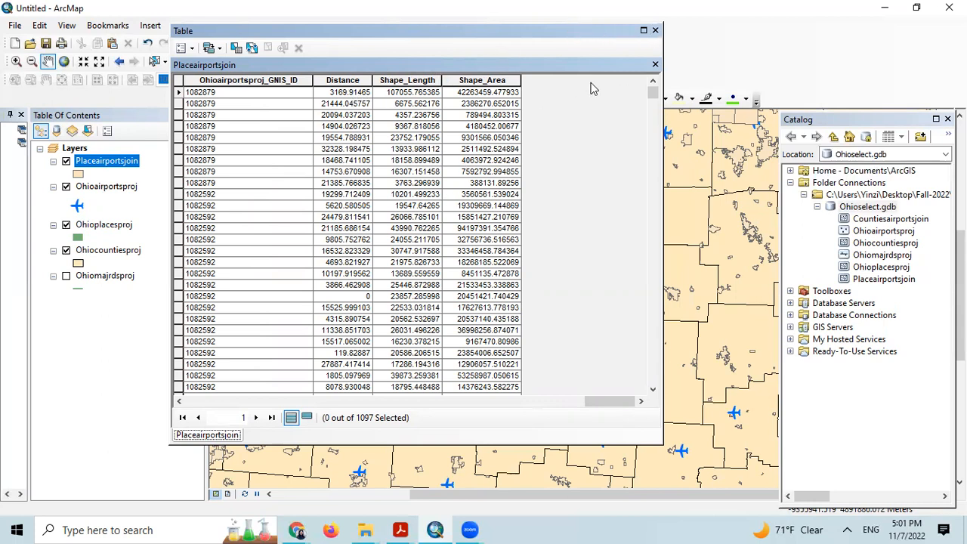
- Close the attribute table and remove the Placeairportsjoin layer from the map
click(655, 31)
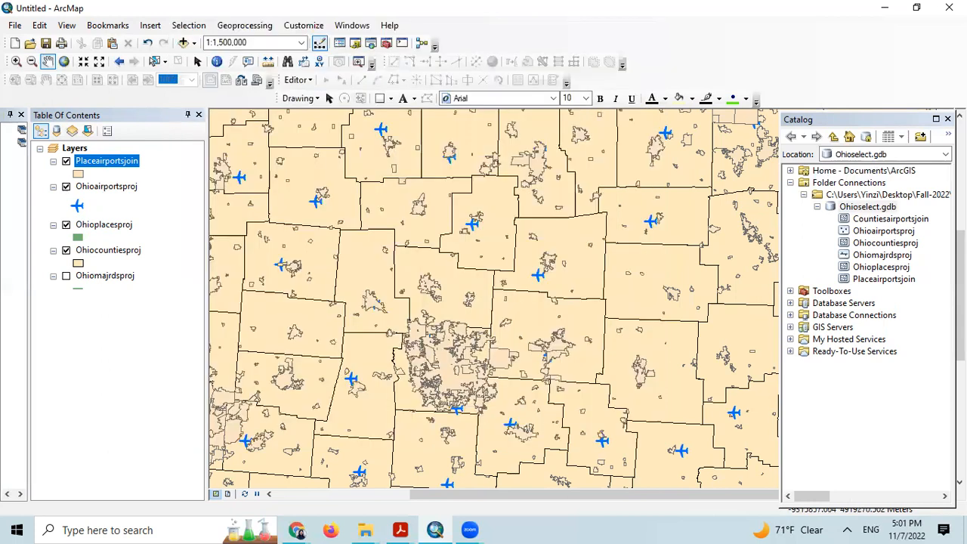
right_click(112, 162)
click(144, 183)
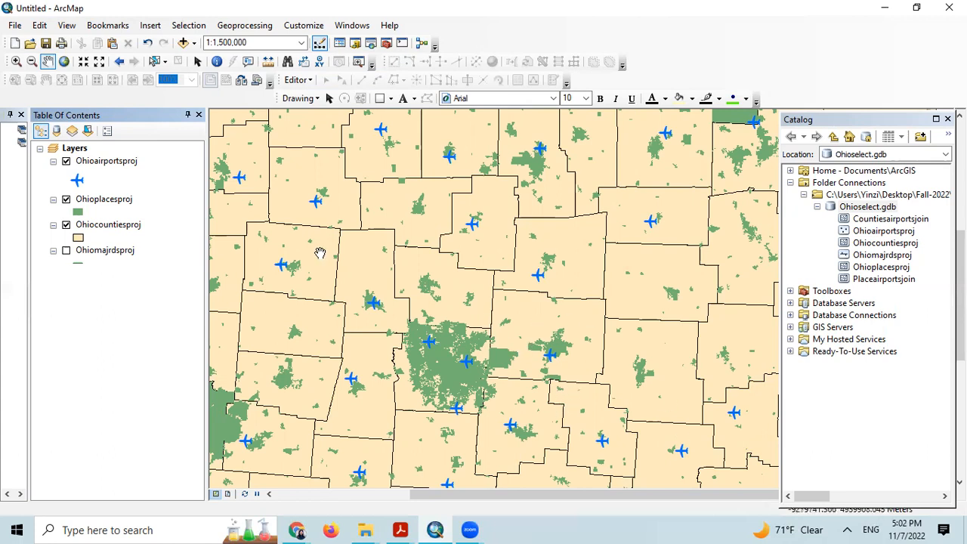
- Open Select By Attributes and set Ohiocountiesproj as the layer to query
right_click(112, 226)
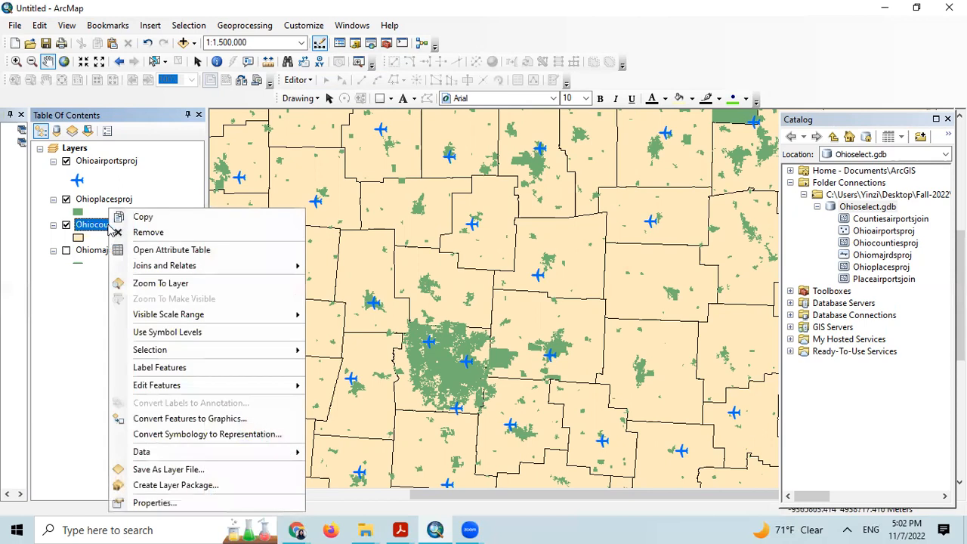
click(158, 140)
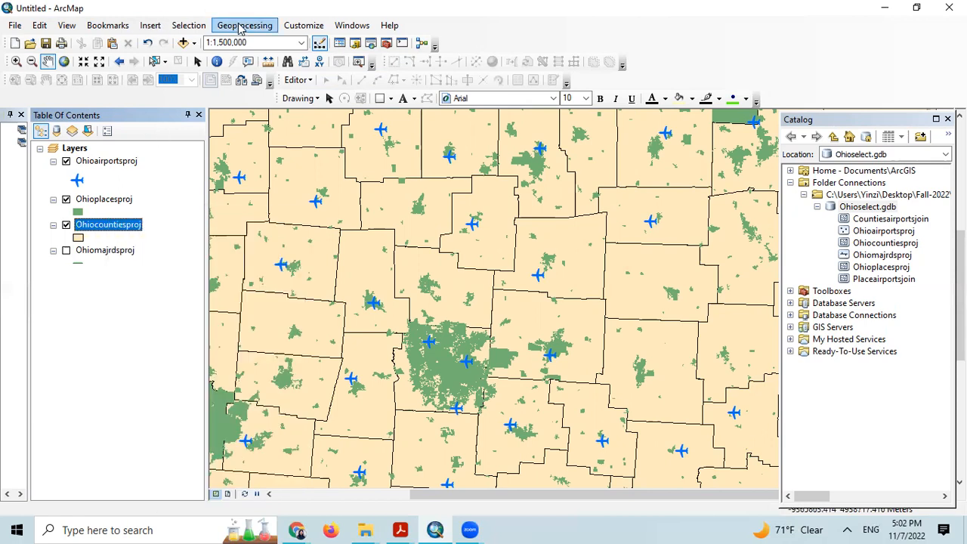
click(200, 28)
click(249, 38)
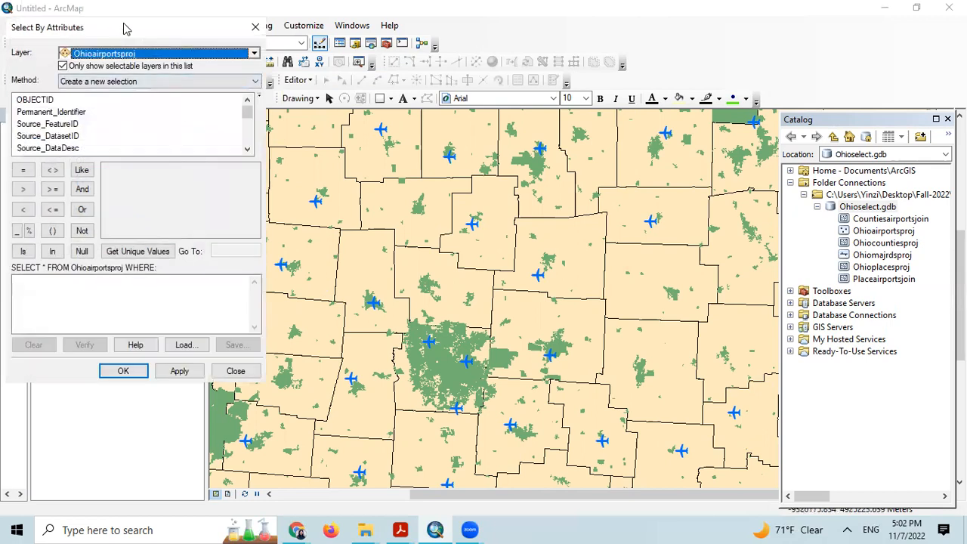
drag(123, 26, 394, 46)
click(435, 75)
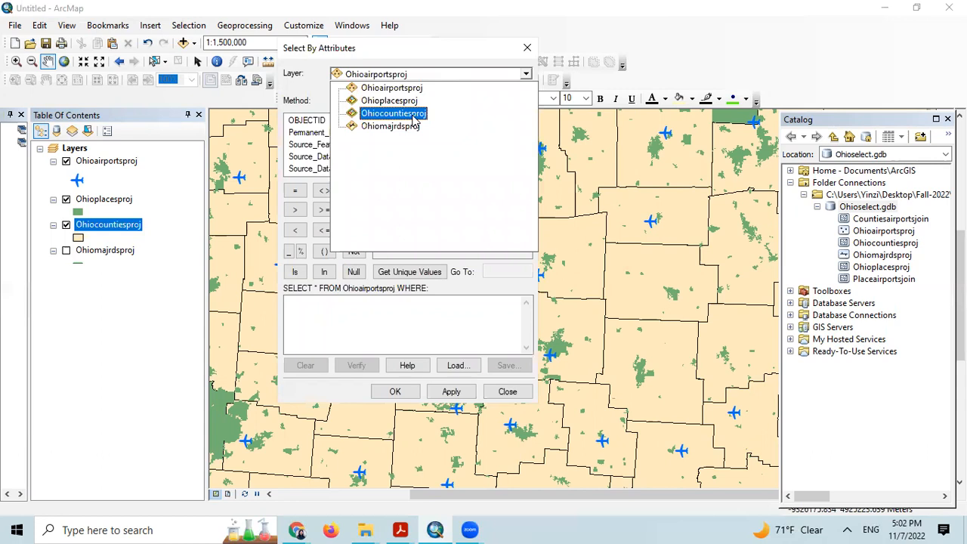
click(415, 114)
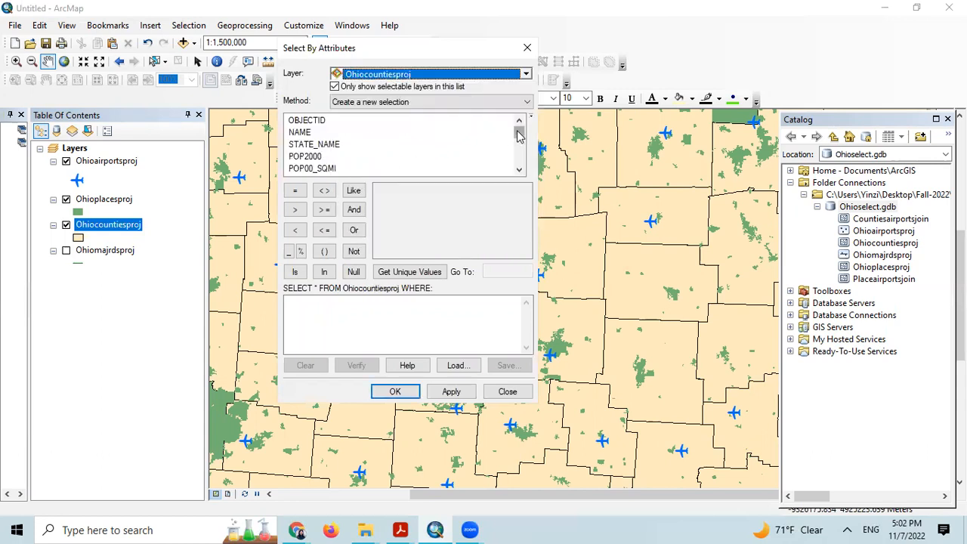
- Select the counties with the query POP2010 >50000 as a new selection
drag(518, 135, 518, 139)
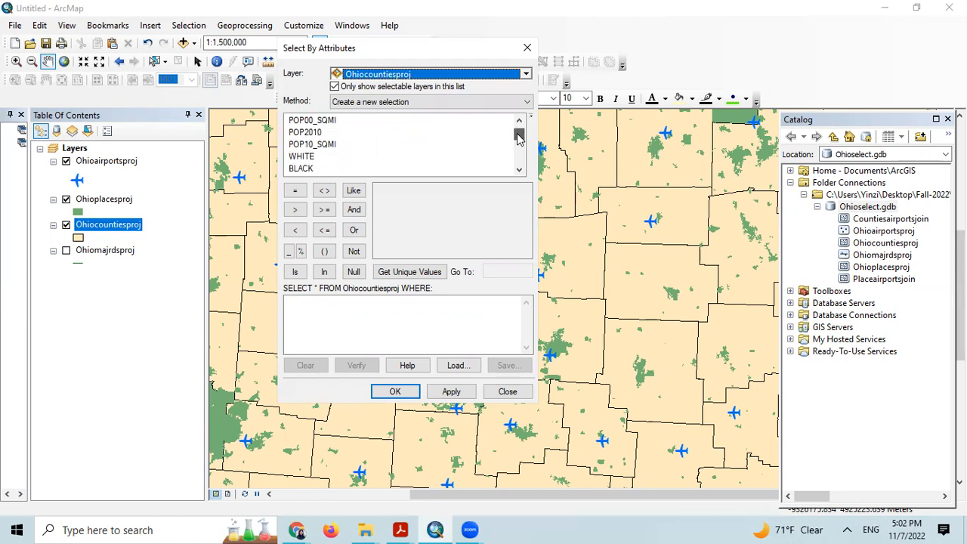
double_click(313, 133)
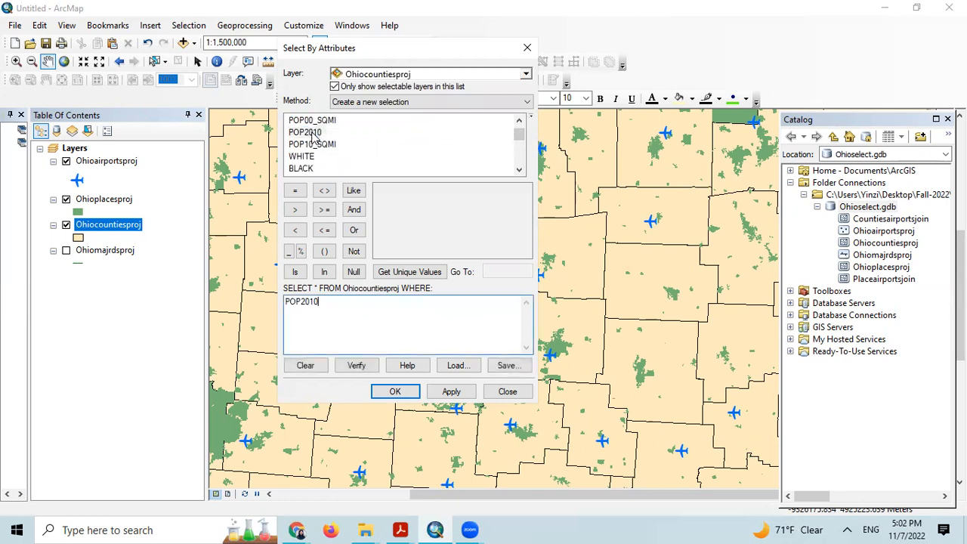
click(295, 210)
click(452, 393)
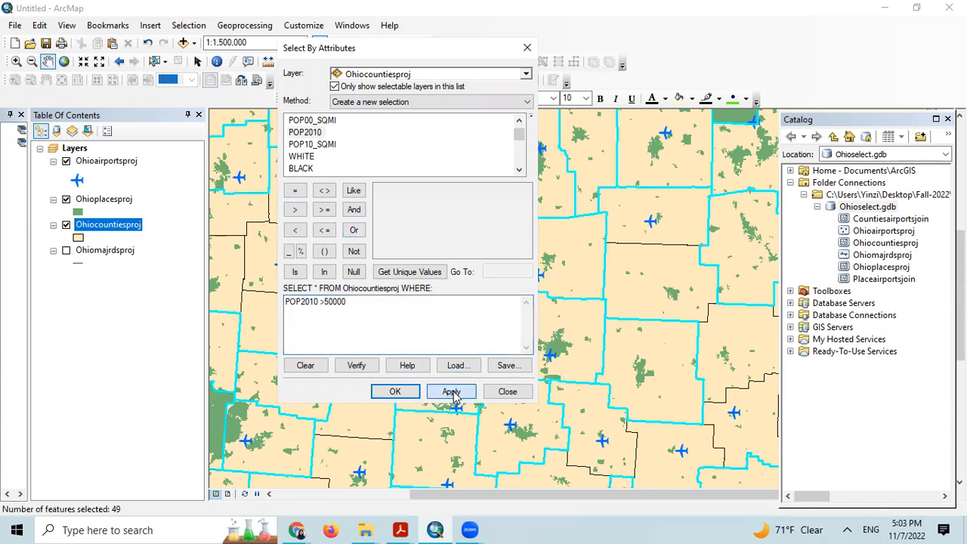
click(395, 392)
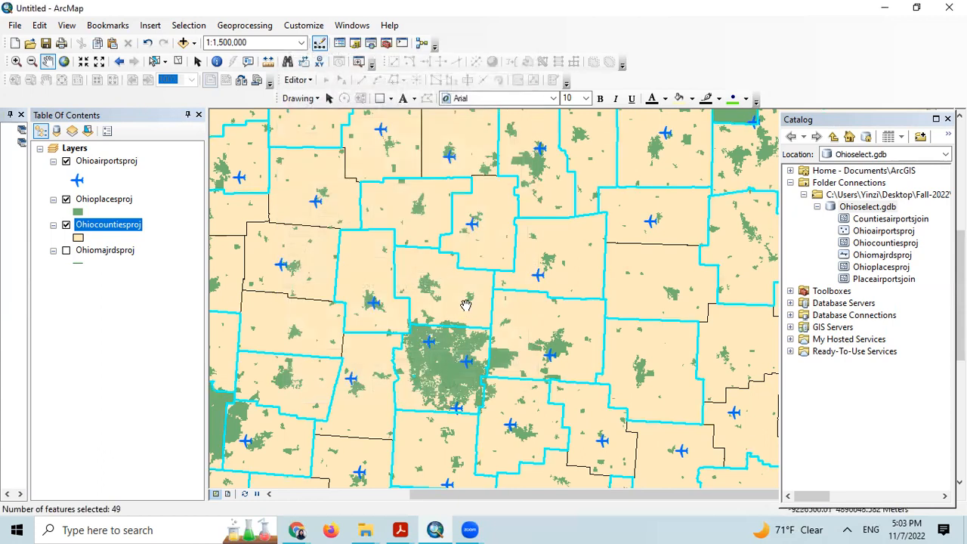
- Examine the selected counties across Ohio, temporarily switching on the Ohiomajrdsproj layer
drag(492, 308, 396, 307)
scroll(396, 308, down, 3)
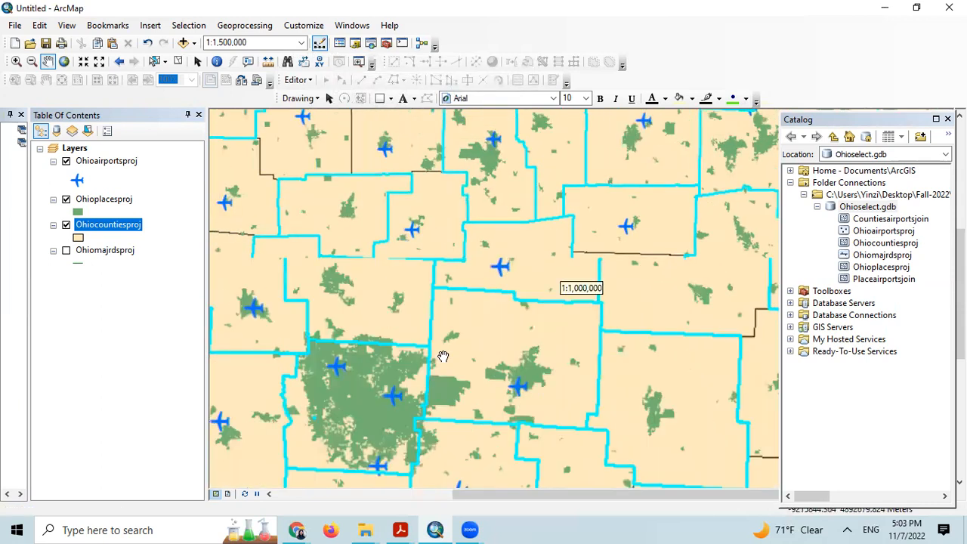
scroll(444, 356, up, 3)
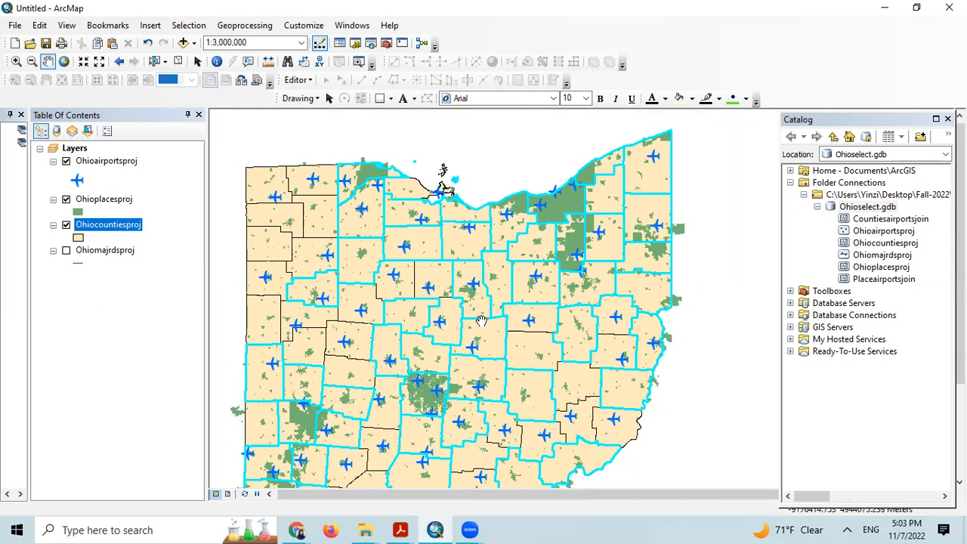
drag(478, 339, 485, 313)
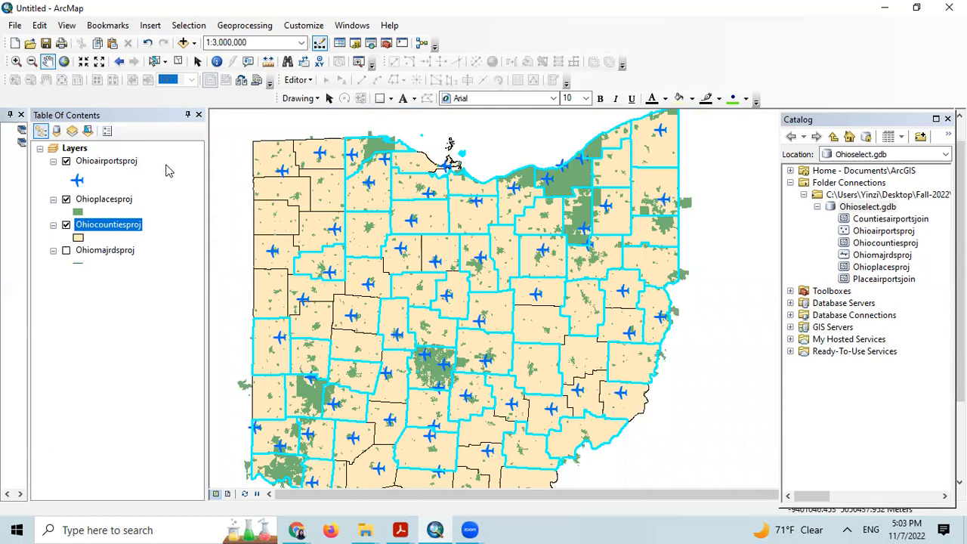
click(66, 250)
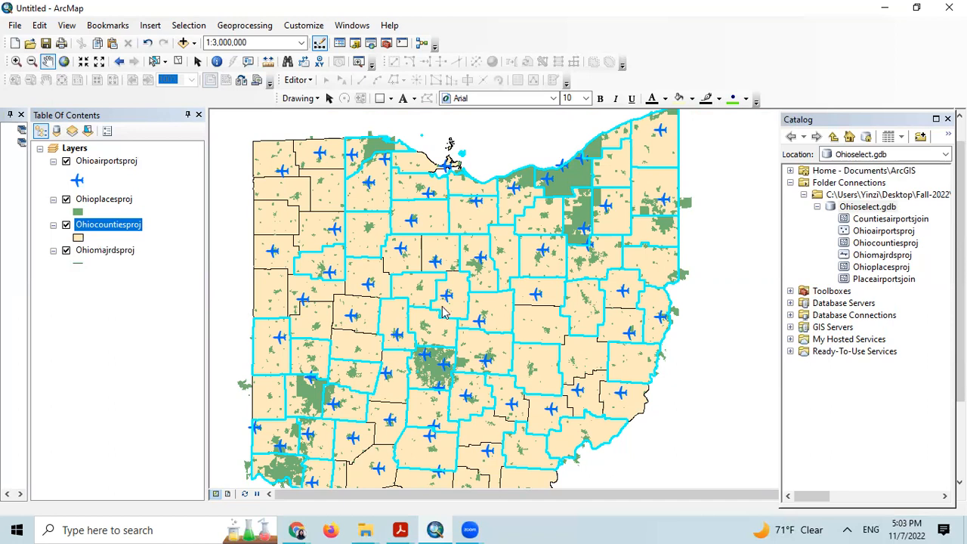
click(66, 250)
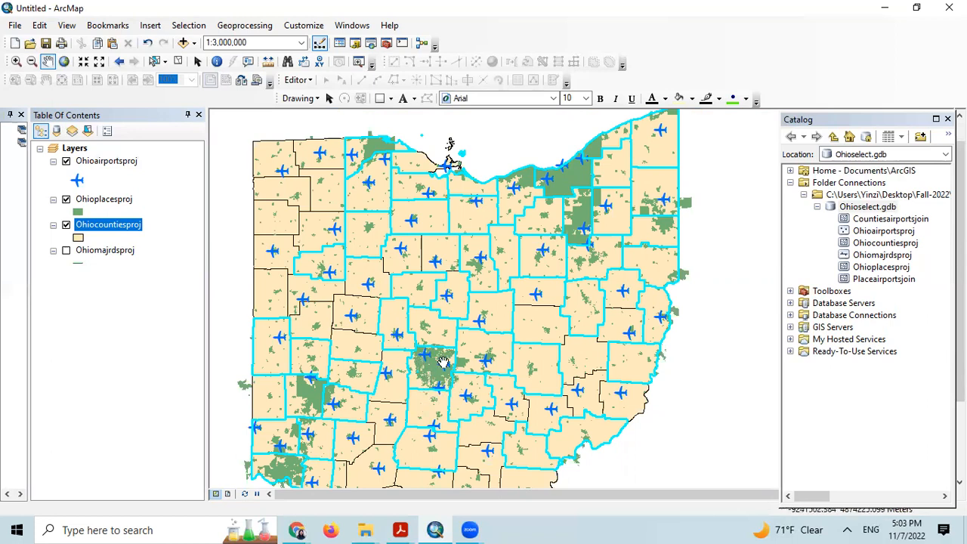
- Open Select By Location and set Ohioplacesproj as the target layer
right_click(96, 201)
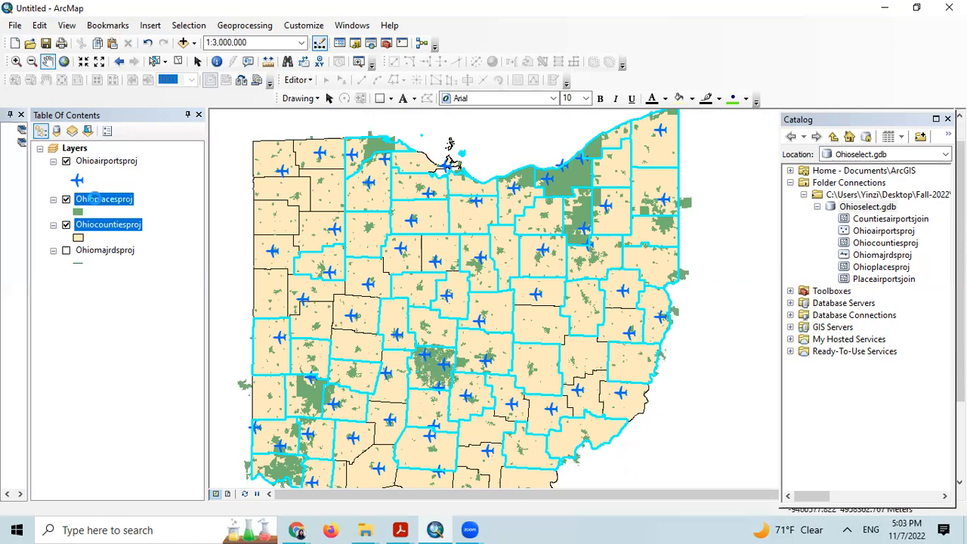
click(185, 168)
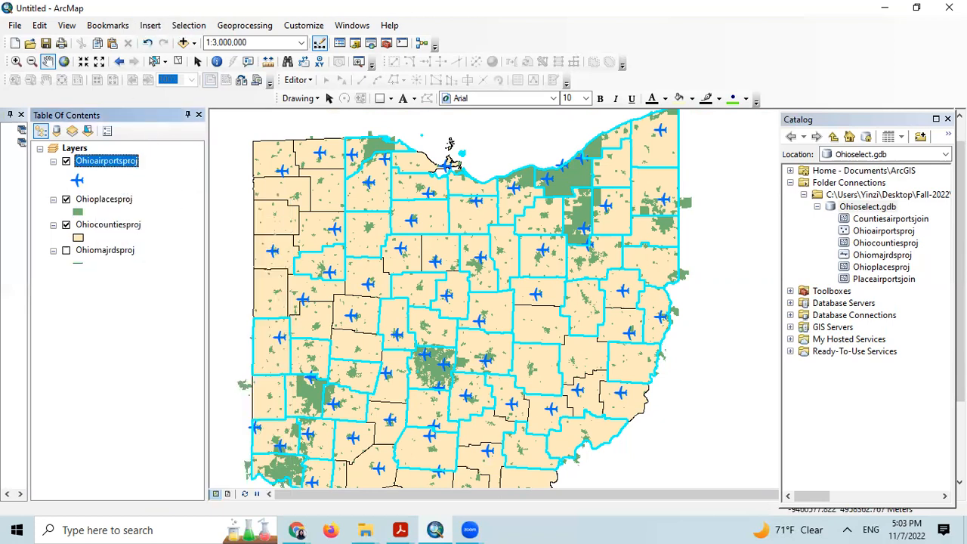
click(174, 25)
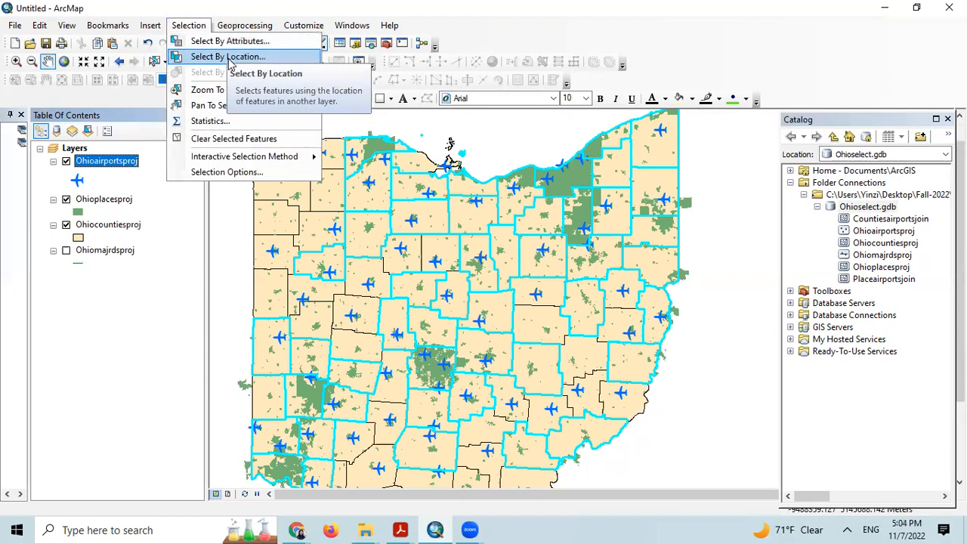
click(229, 56)
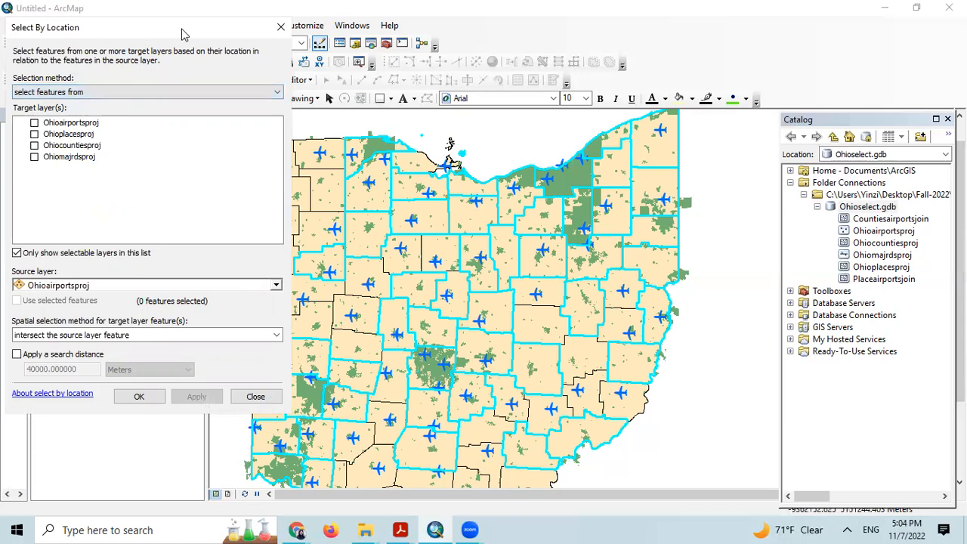
drag(183, 33, 446, 38)
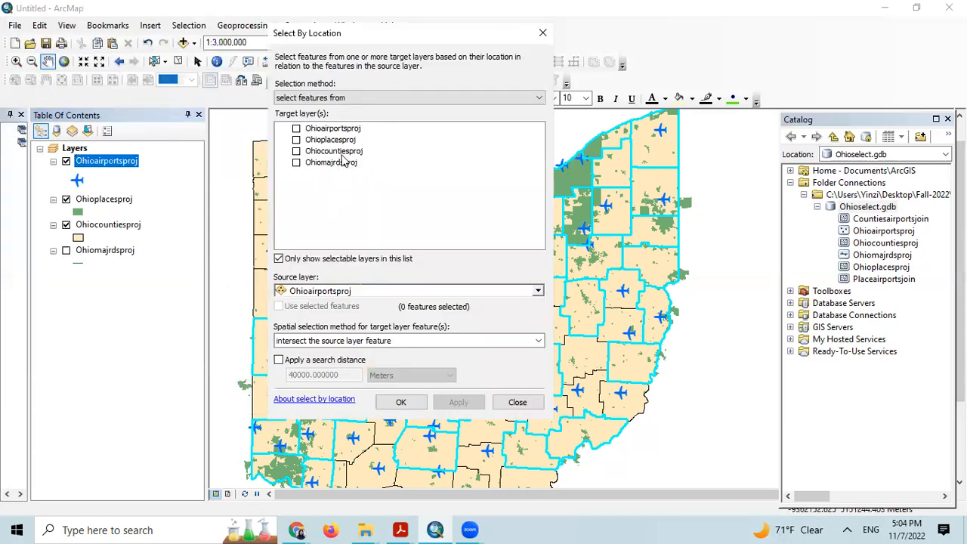
click(296, 140)
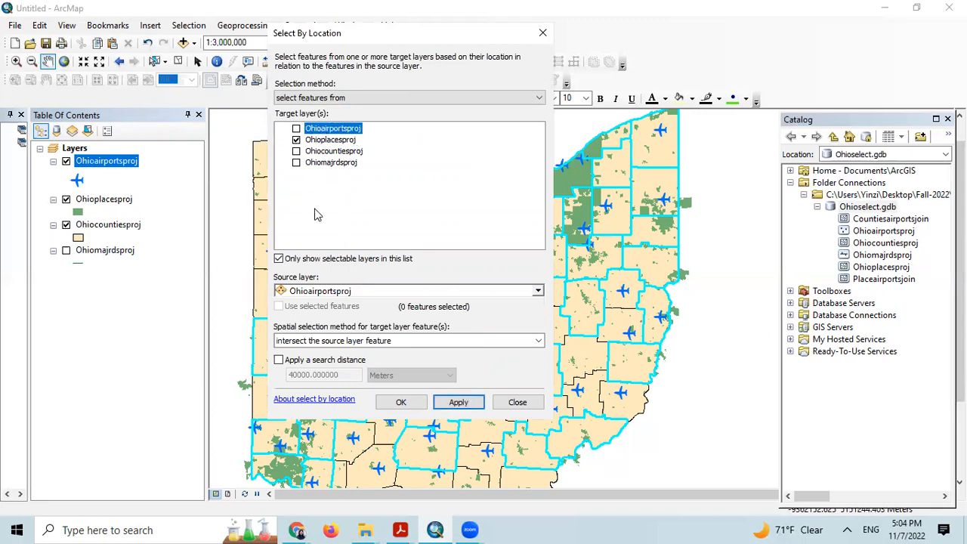
- Select the places that are within the source layer feature, using only the selected features of Ohiocountiesproj as source
click(329, 294)
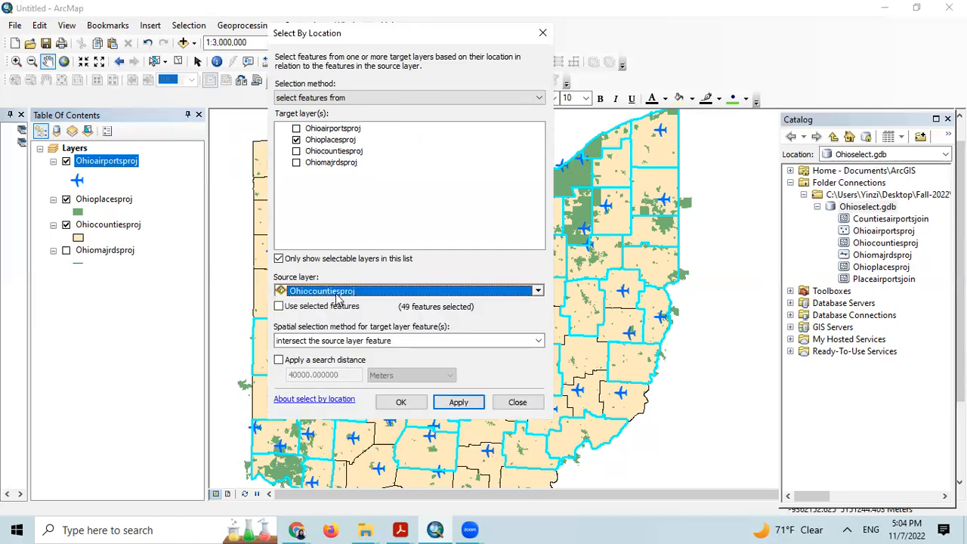
click(279, 306)
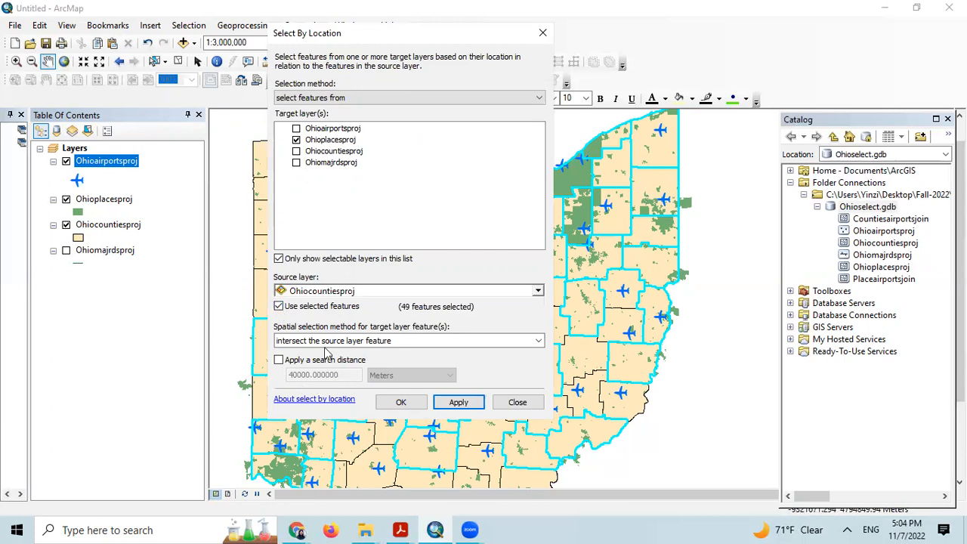
click(331, 342)
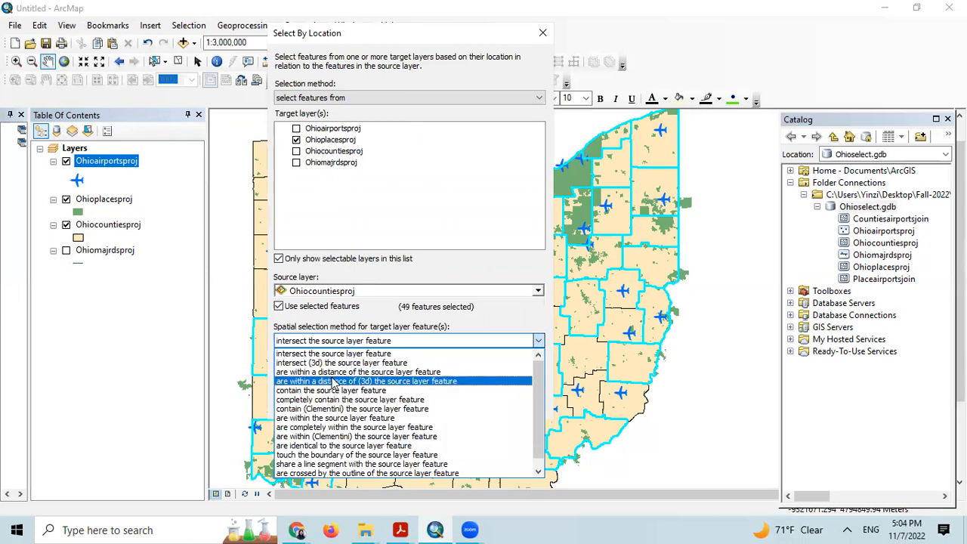
click(339, 420)
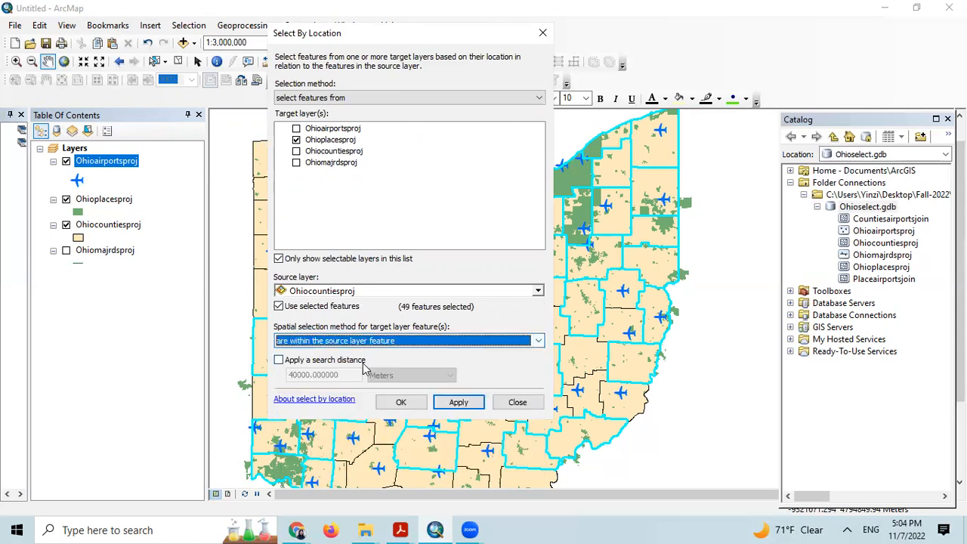
click(458, 405)
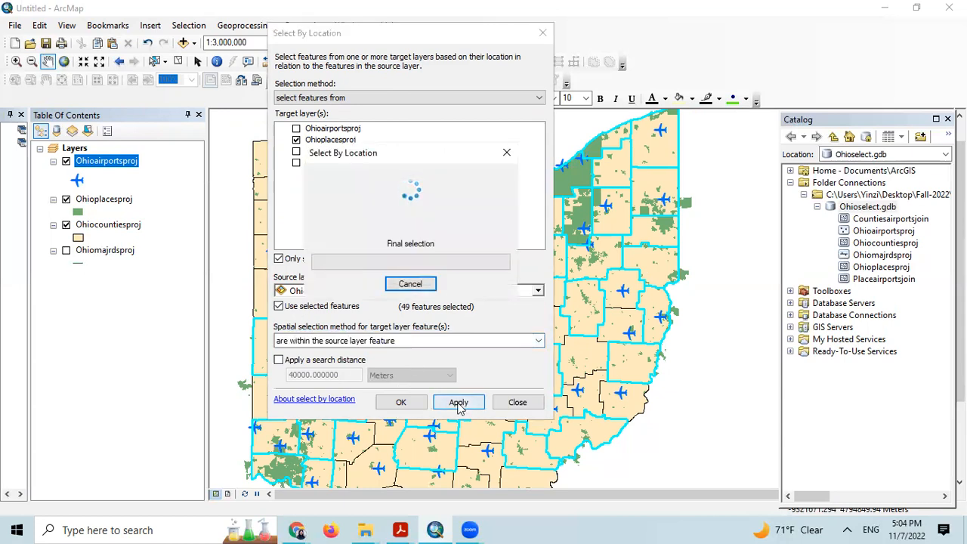
click(420, 408)
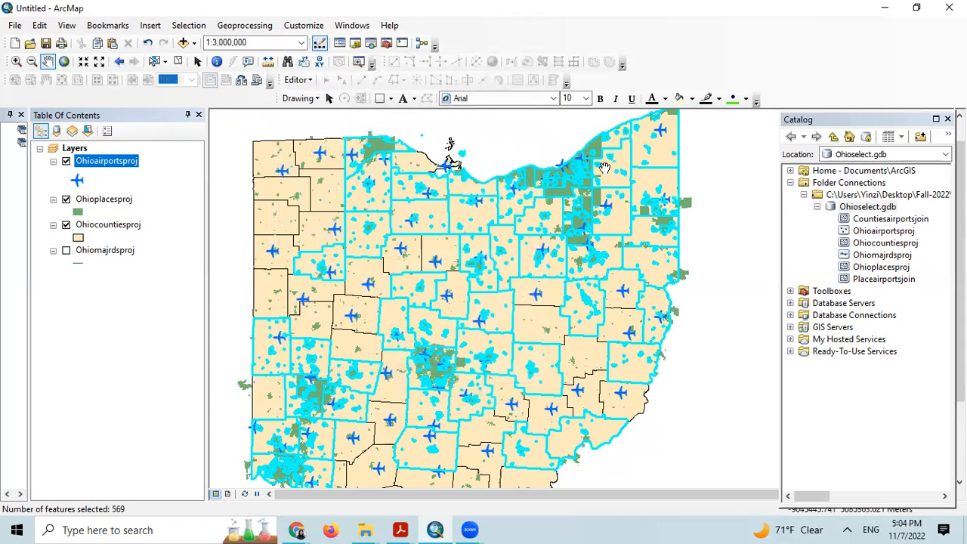
- Review only the selected records in the Ohioplacesproj attribute table and close it
right_click(103, 201)
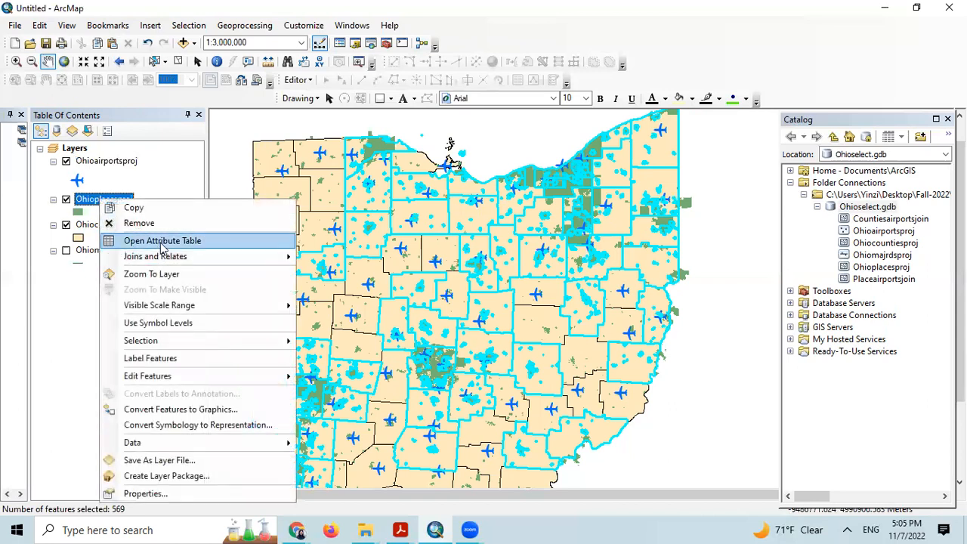
click(155, 238)
click(306, 417)
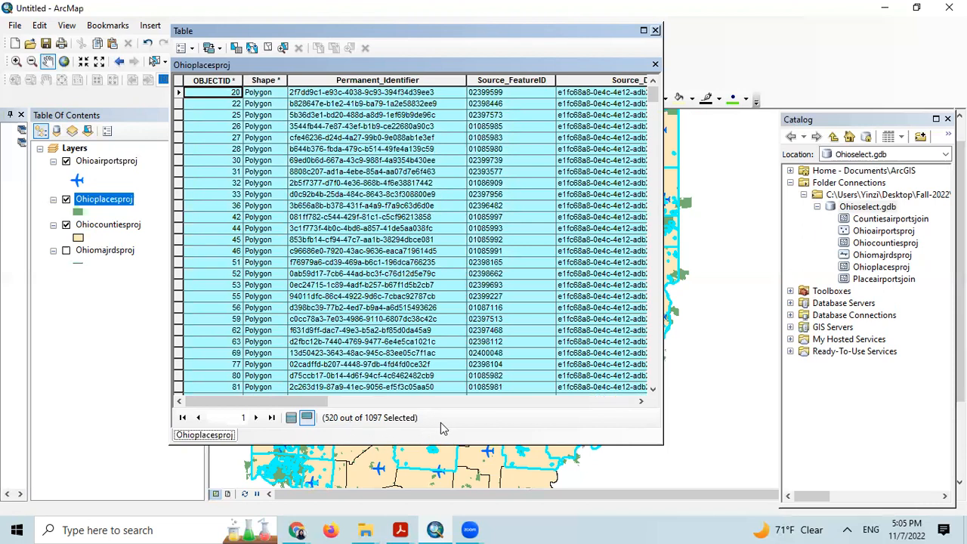
click(655, 30)
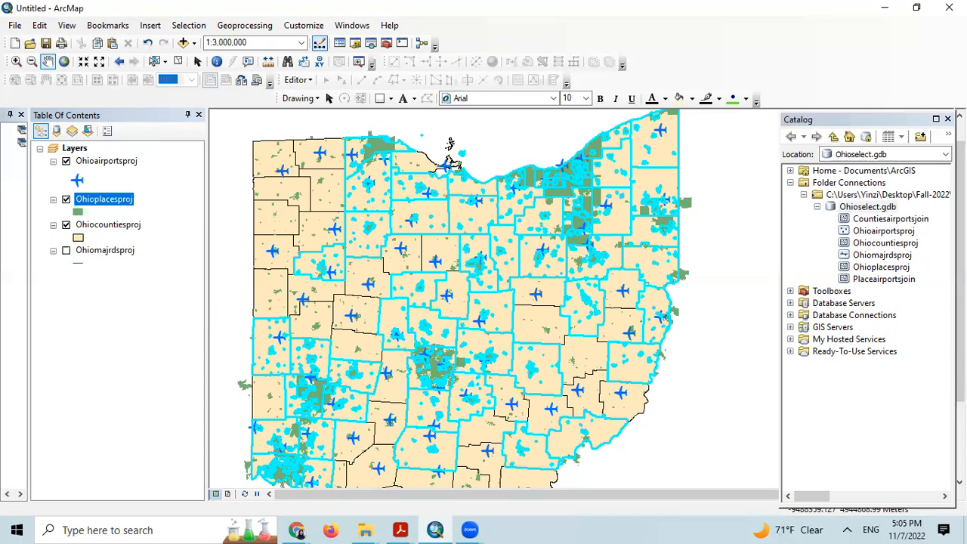
- Show the Ohiomajrdsproj layer and set Select By Location to select from the currently selected Ohioplacesproj features, with Ohiomajrdsproj as source layer
click(66, 250)
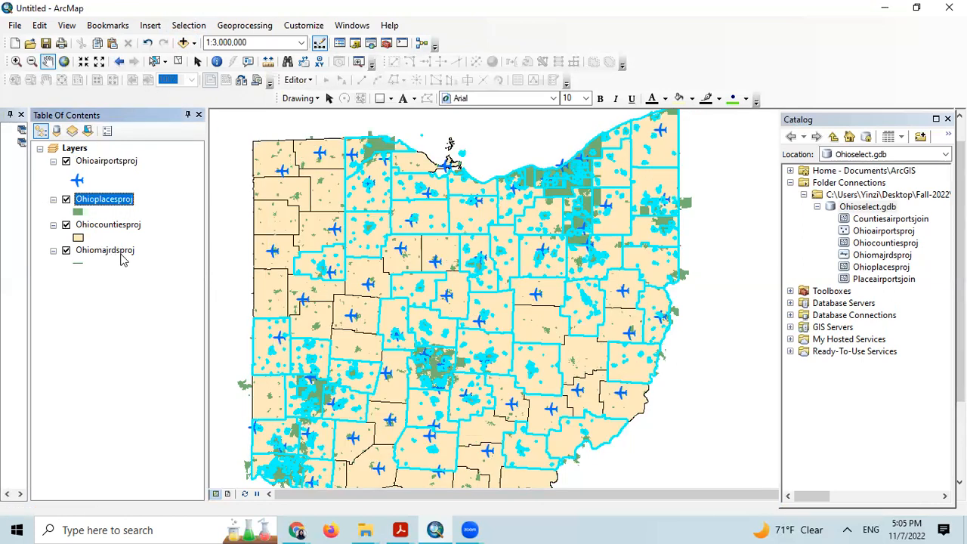
click(188, 27)
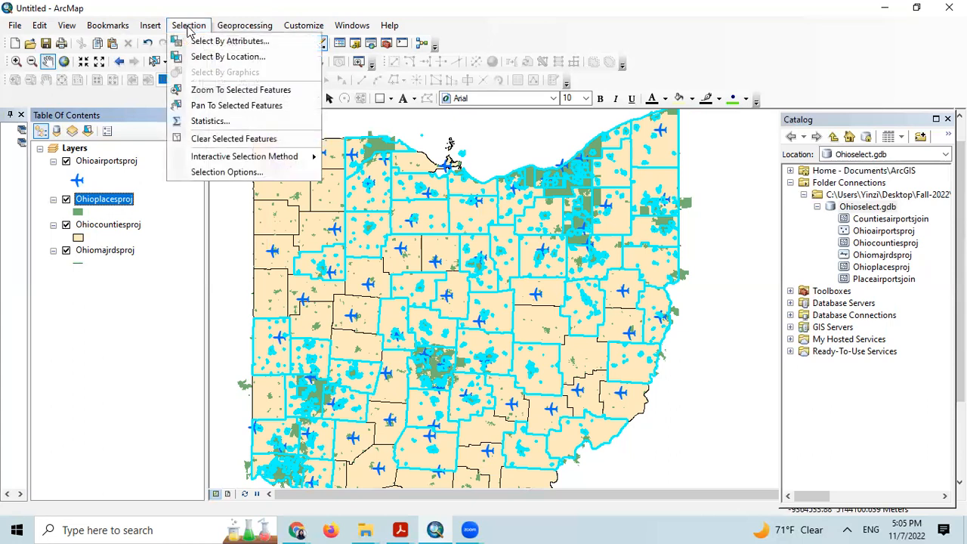
click(205, 56)
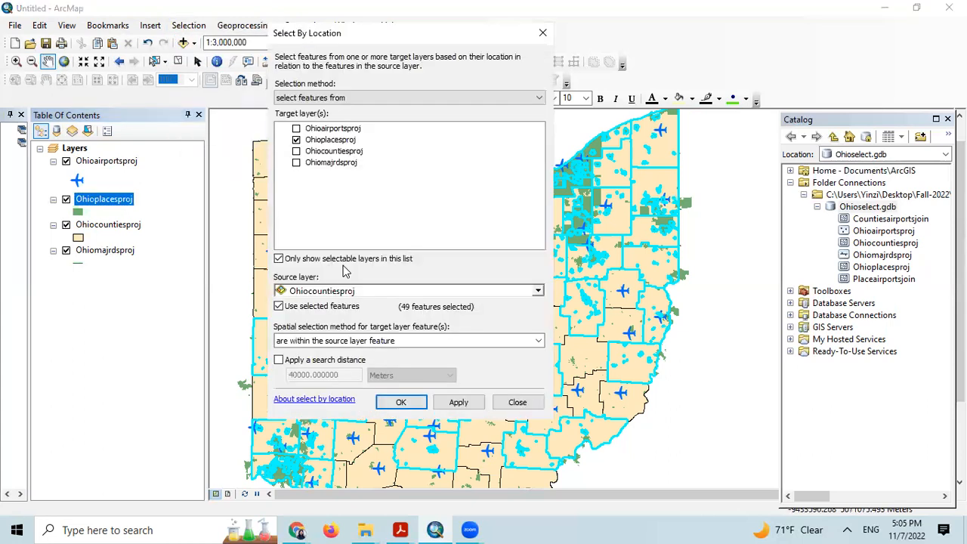
click(344, 98)
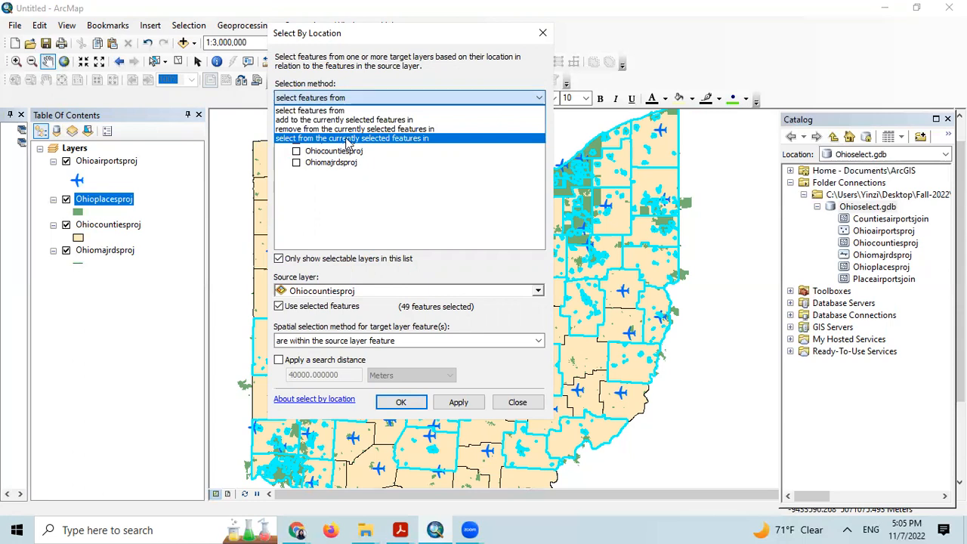
click(348, 139)
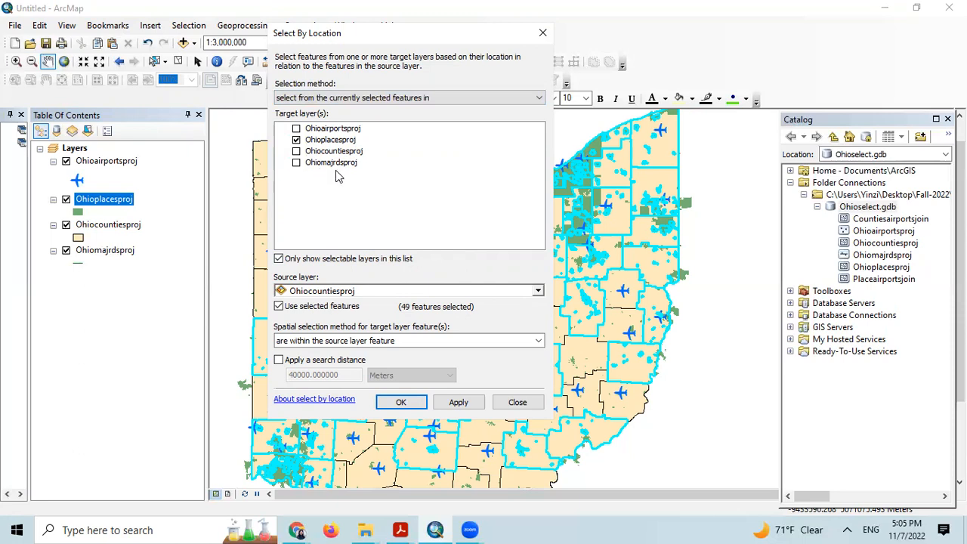
click(346, 291)
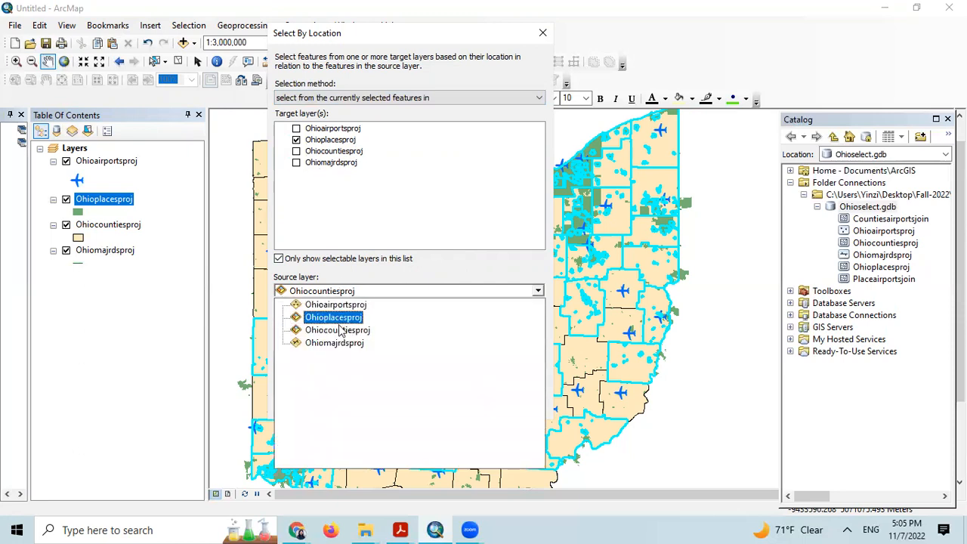
click(345, 350)
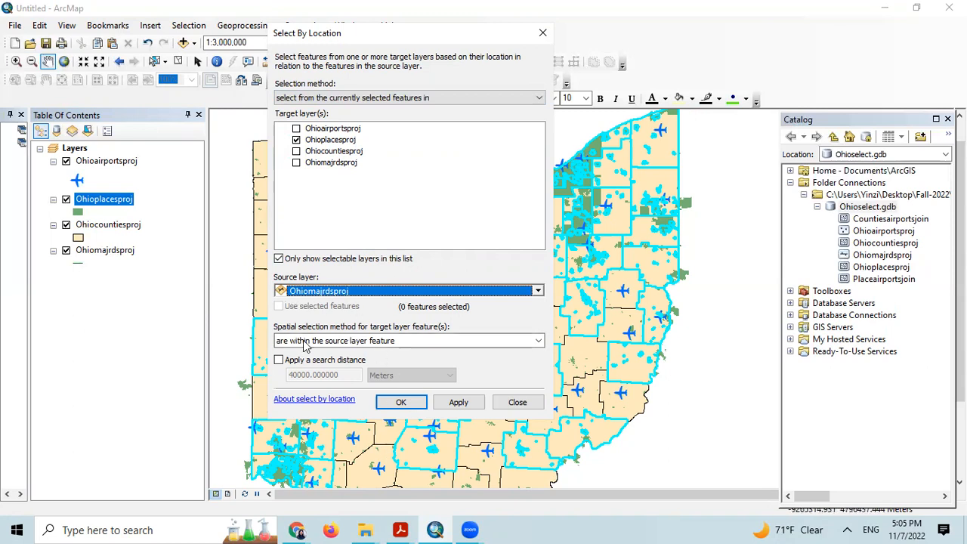
- Select the places that are within a distance of 0.25 miles of the major roads source layer
click(308, 342)
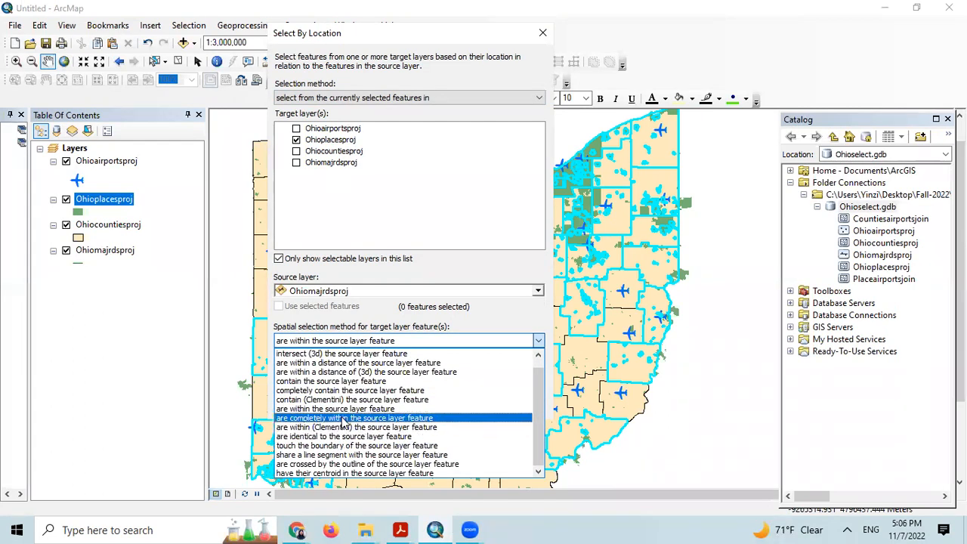
click(339, 364)
drag(345, 375, 272, 376)
key(BackSpace)
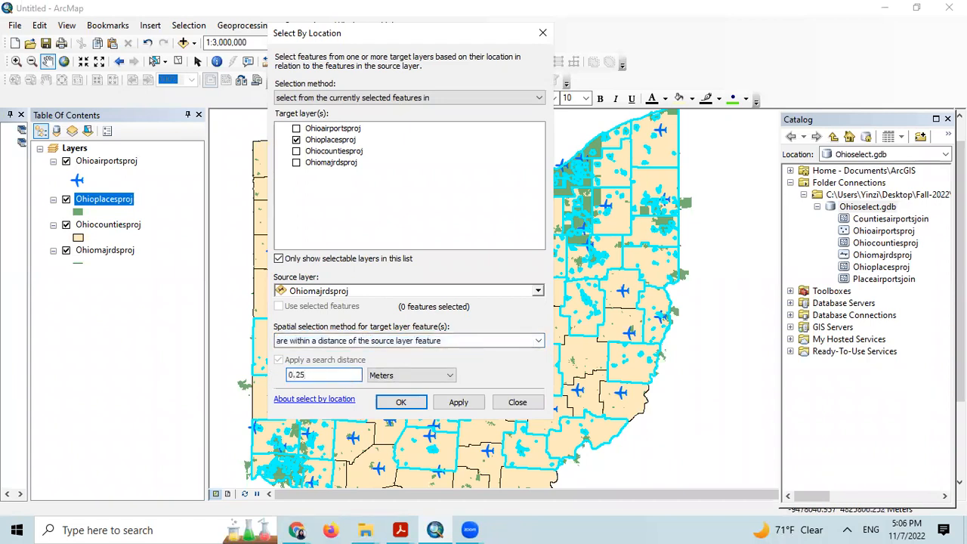
click(410, 375)
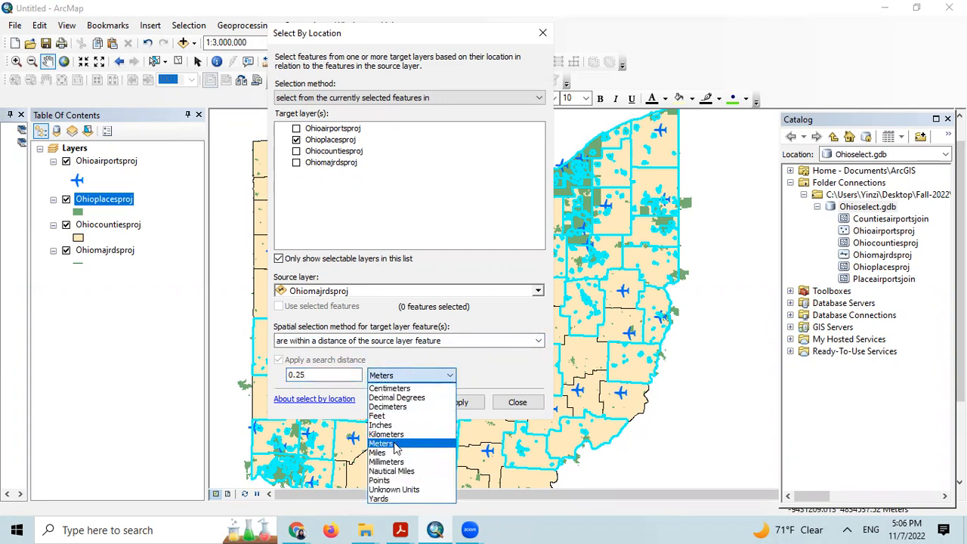
click(393, 452)
click(454, 404)
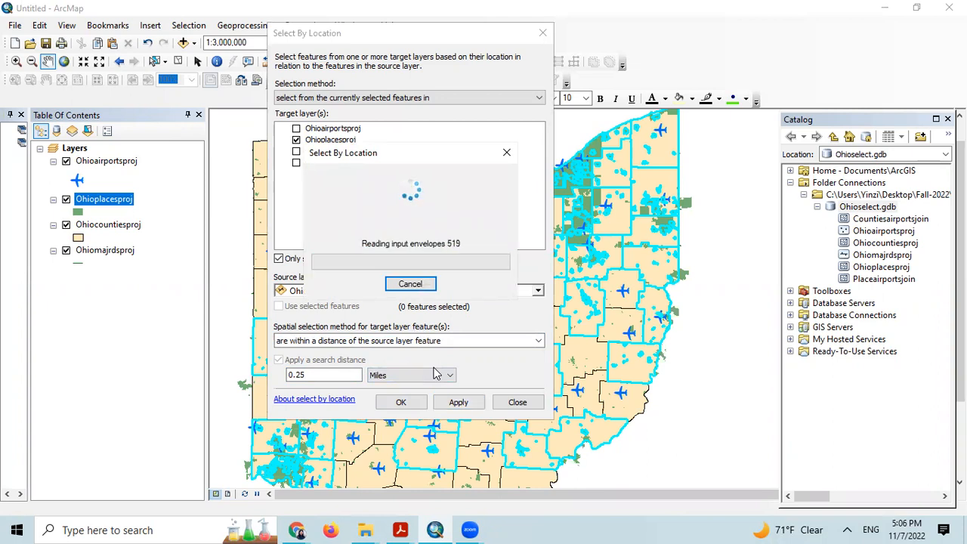
click(415, 408)
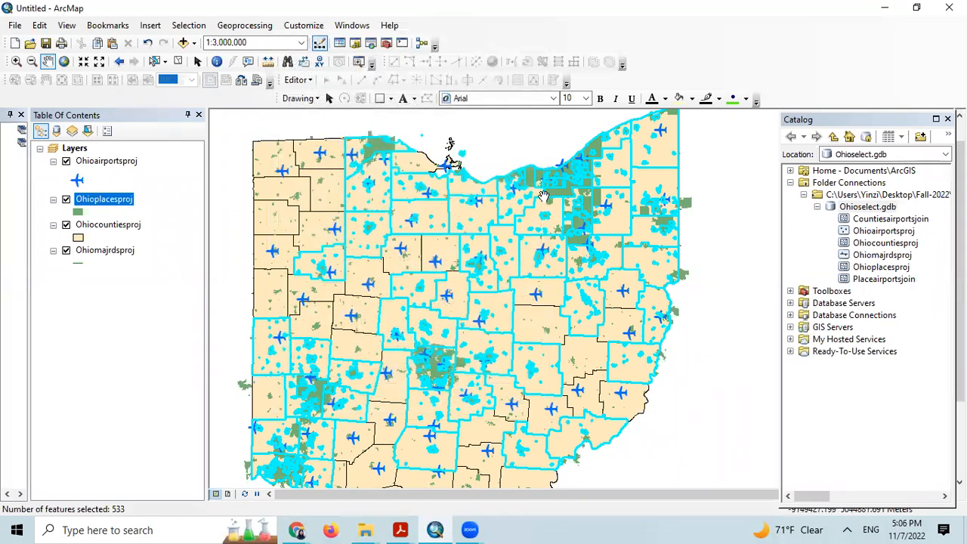
- Review the places selected near major roads in the Ohioplacesproj attribute table and close it
right_click(103, 197)
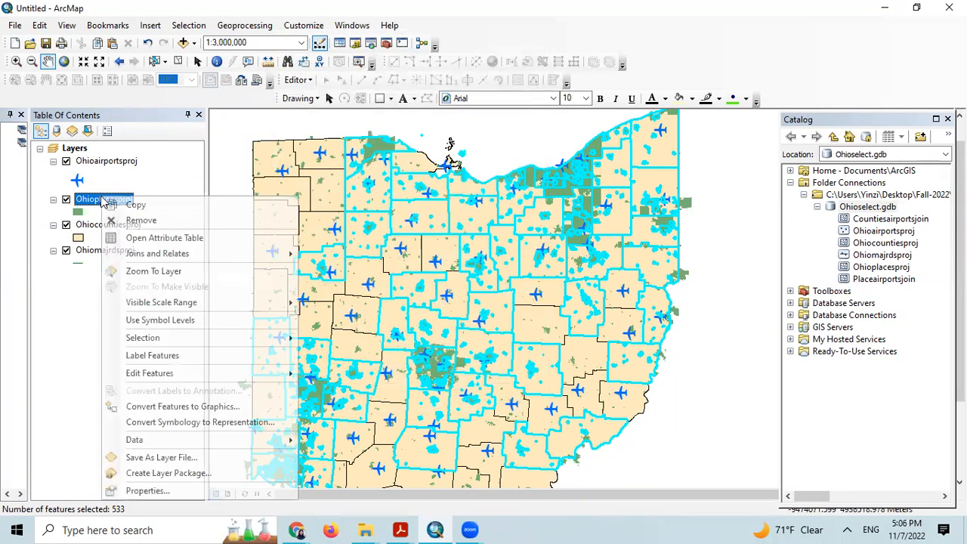
click(155, 239)
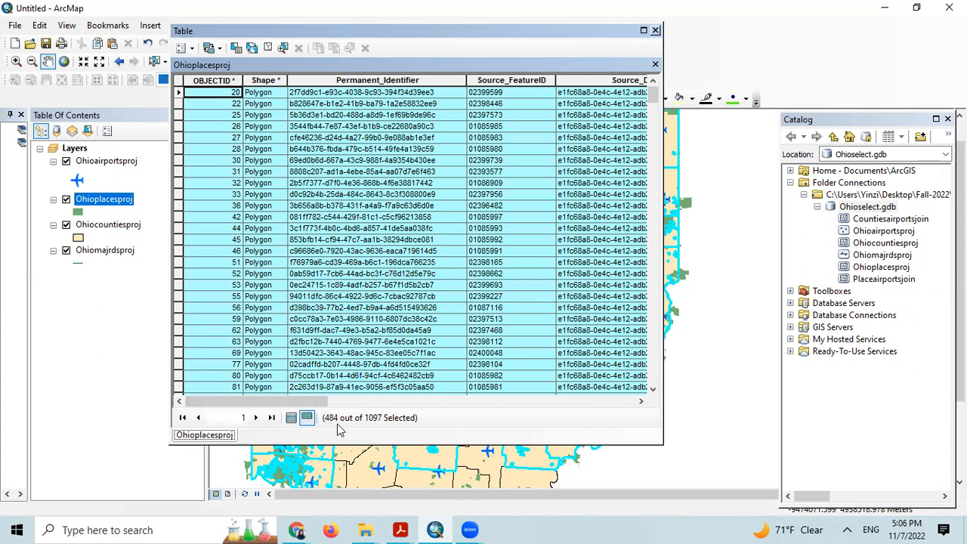
click(655, 31)
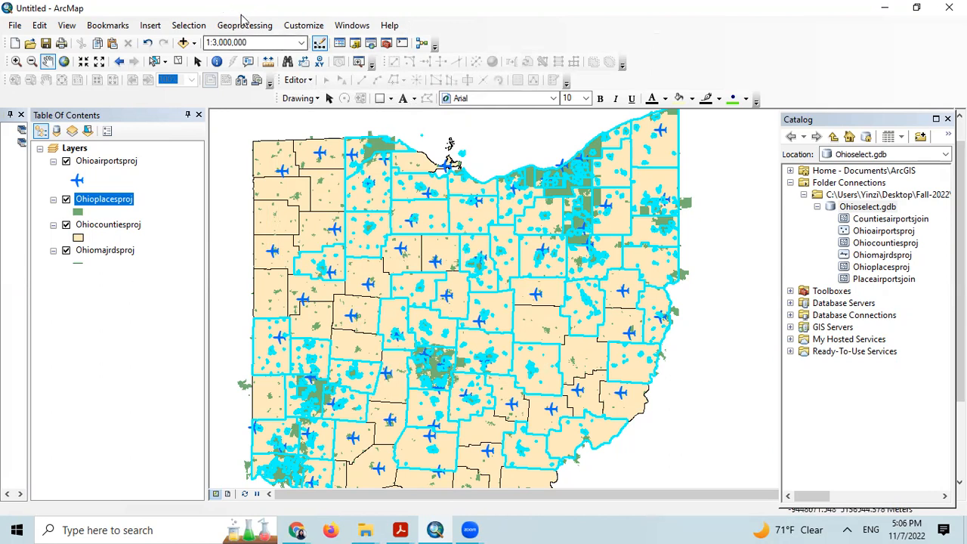
- Set Select By Location to remove from the currently selected features in Ohioplacesproj, using Ohioairportsproj as the source layer
click(183, 28)
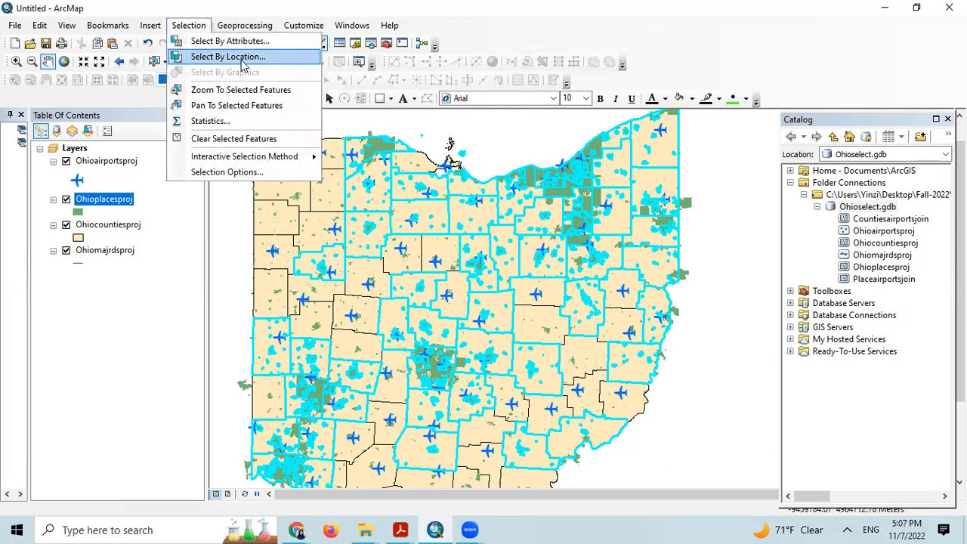
click(217, 57)
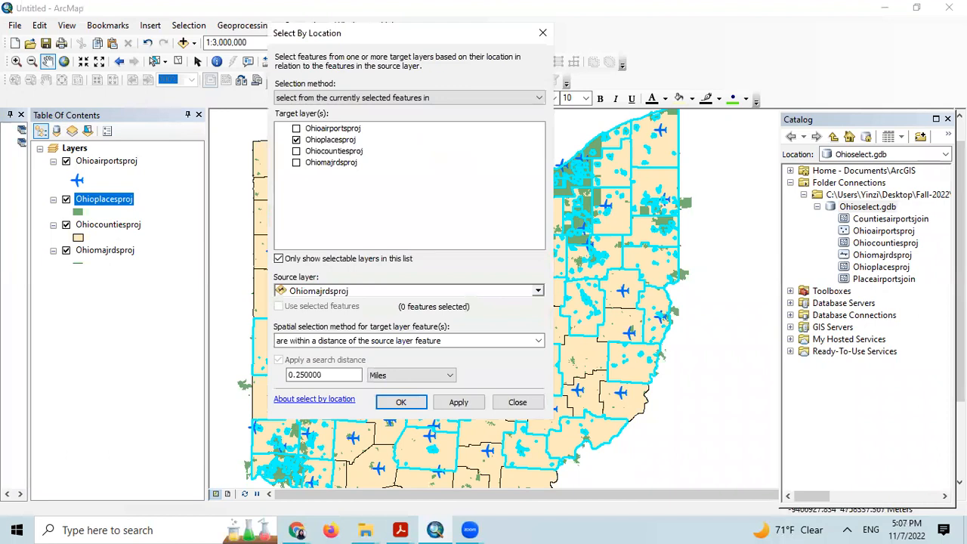
click(420, 96)
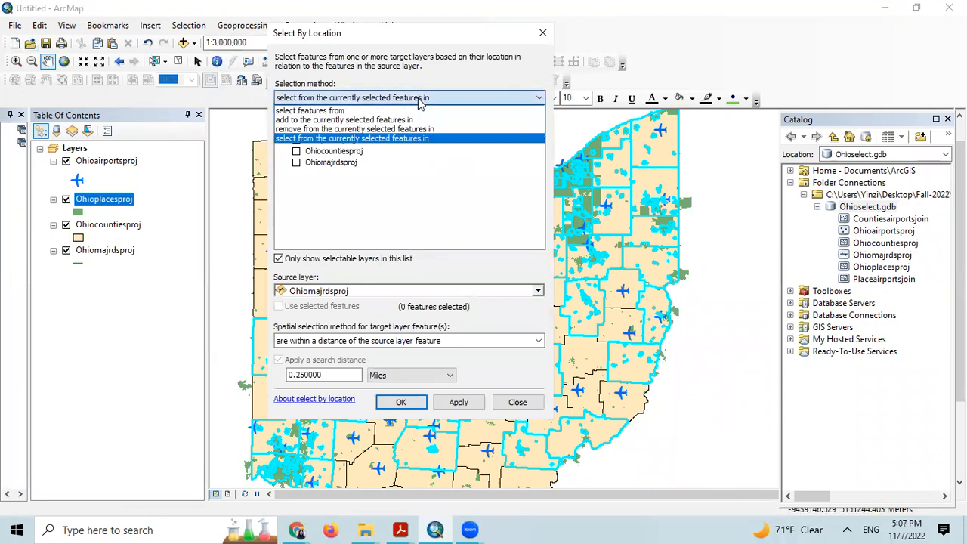
click(379, 129)
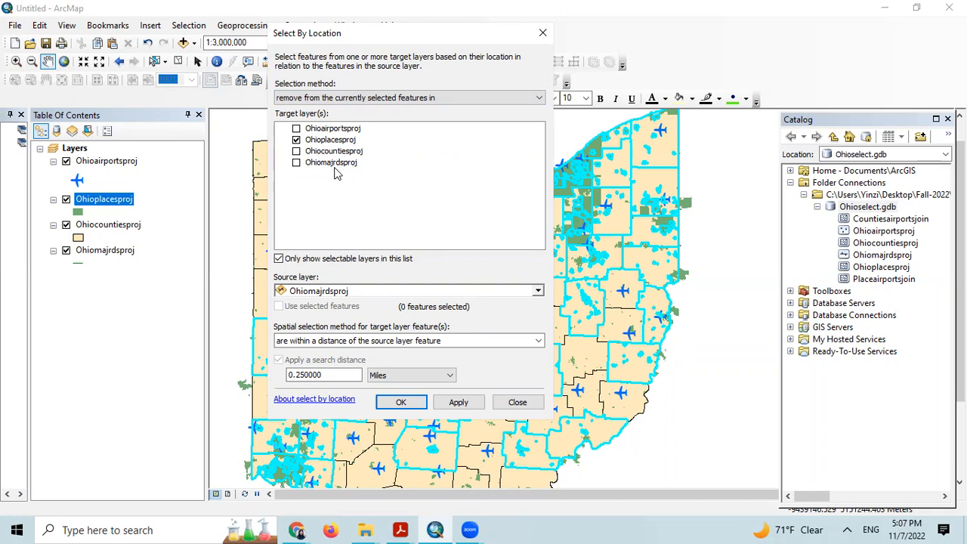
click(361, 291)
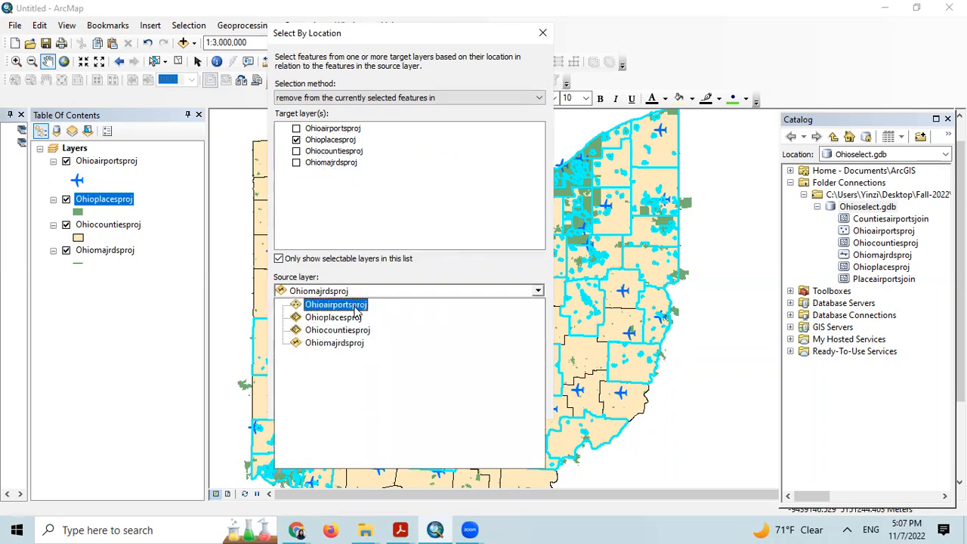
click(336, 304)
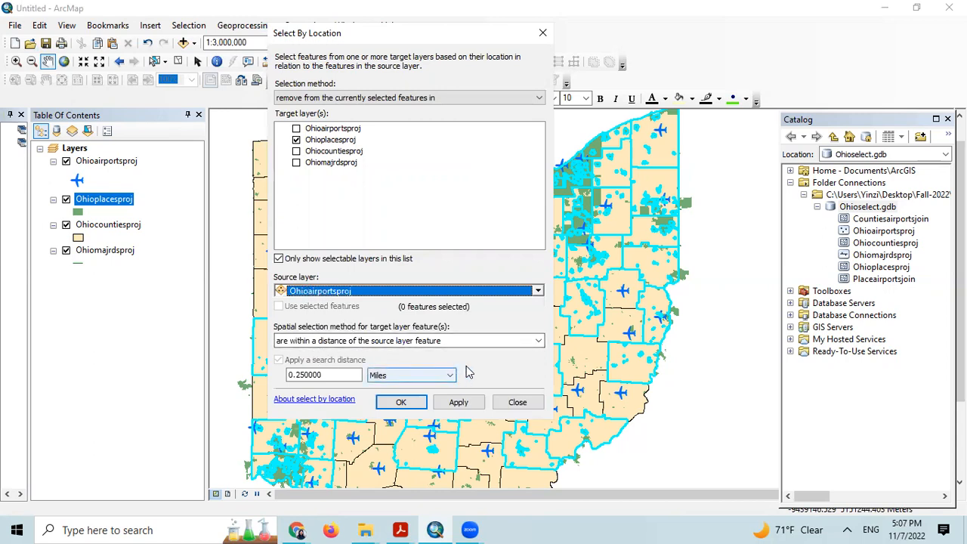
- Set the search distance to 35 miles and remove the places within that distance of airports from the selection
drag(340, 374, 285, 374)
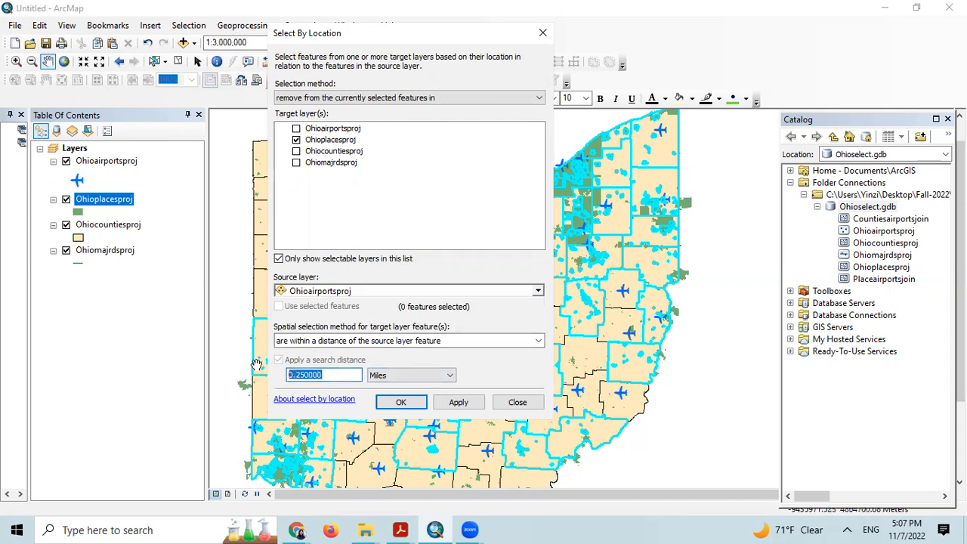
text(35)
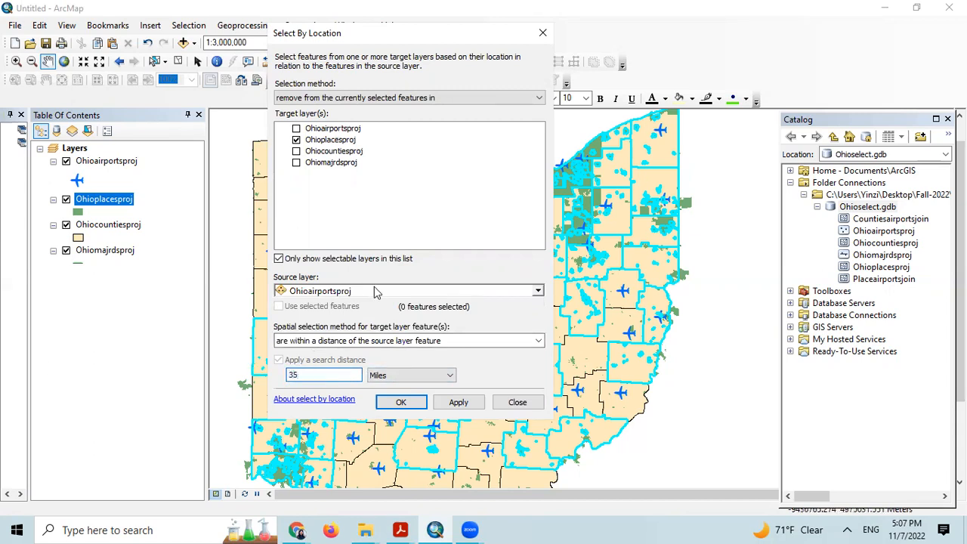
click(457, 405)
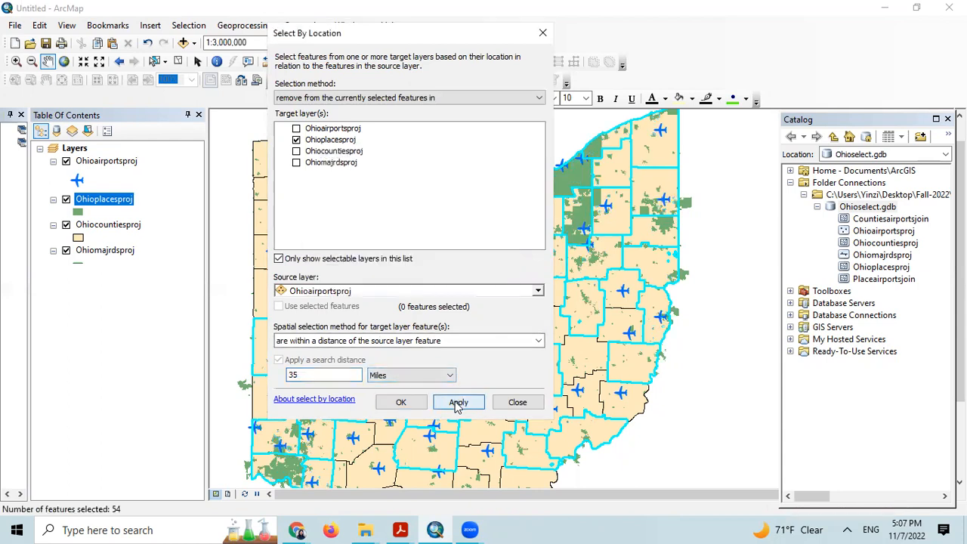
click(400, 402)
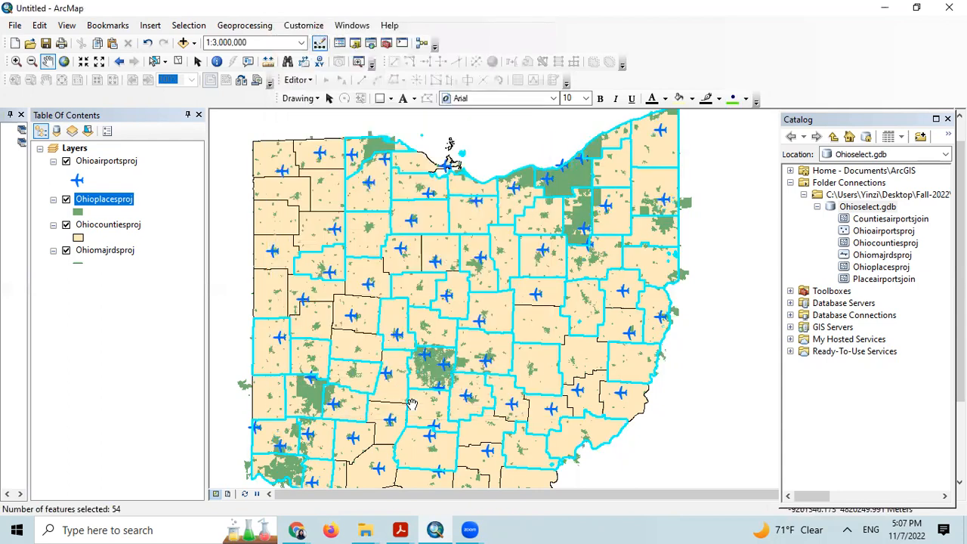
- Review the places still selected after the airport removal in the Ohioplacesproj attribute table and close it
right_click(106, 201)
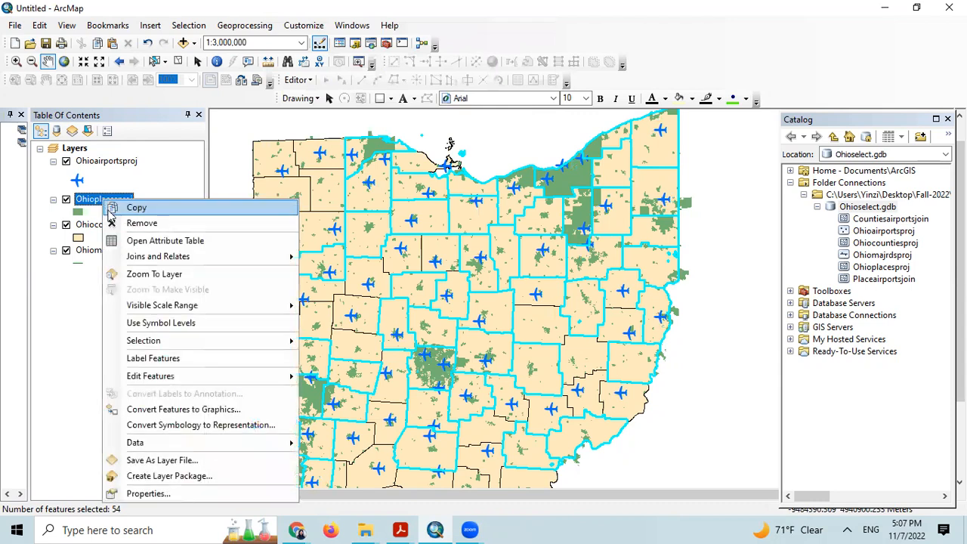
click(164, 241)
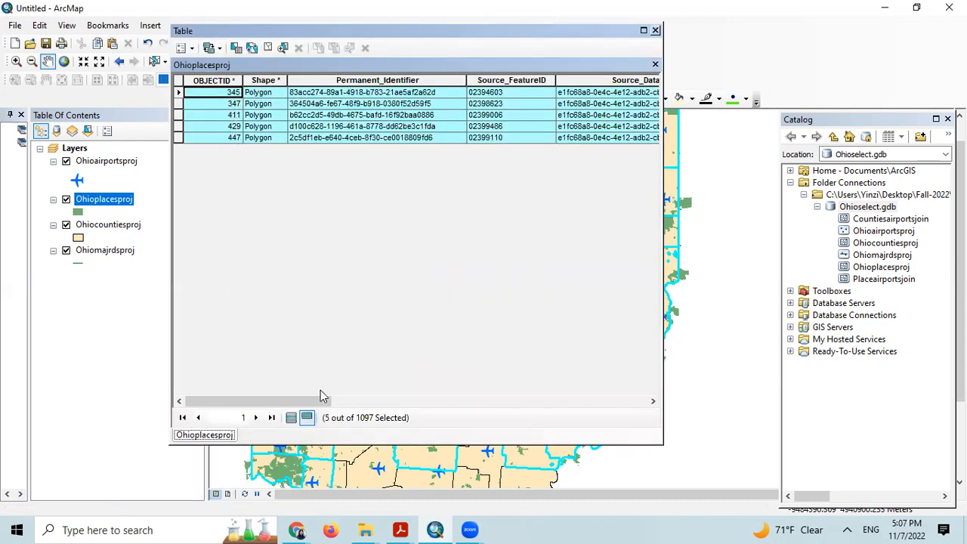
click(656, 31)
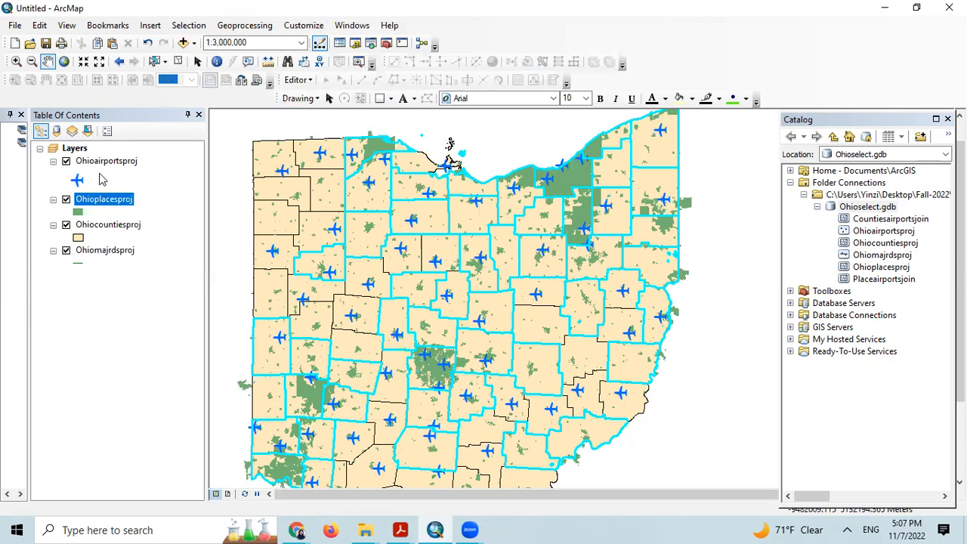
- Start exporting the selected Ohioplacesproj features with the layer's source coordinate system and browse to Ohioselect.gdb as the output location
right_click(106, 203)
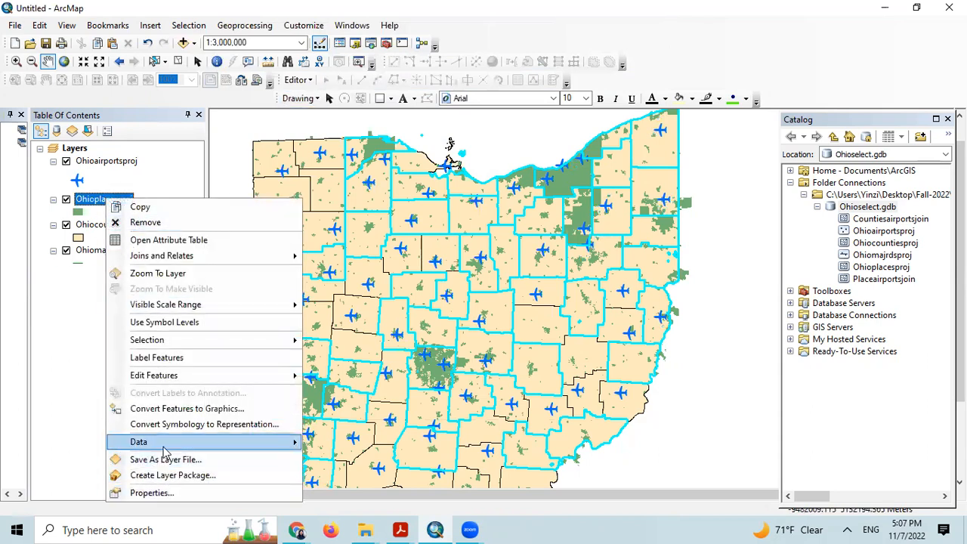
mouse_move(163, 446)
click(125, 141)
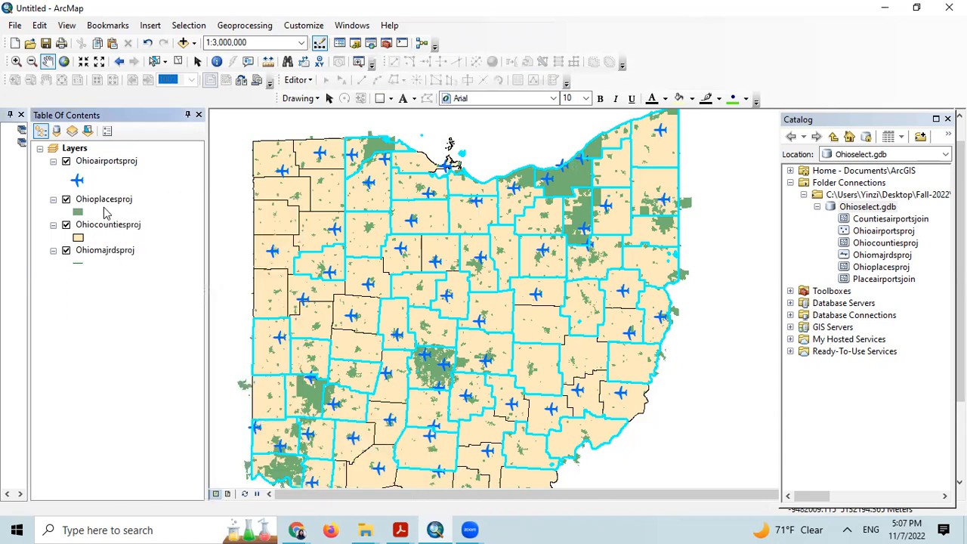
right_click(106, 201)
mouse_move(208, 450)
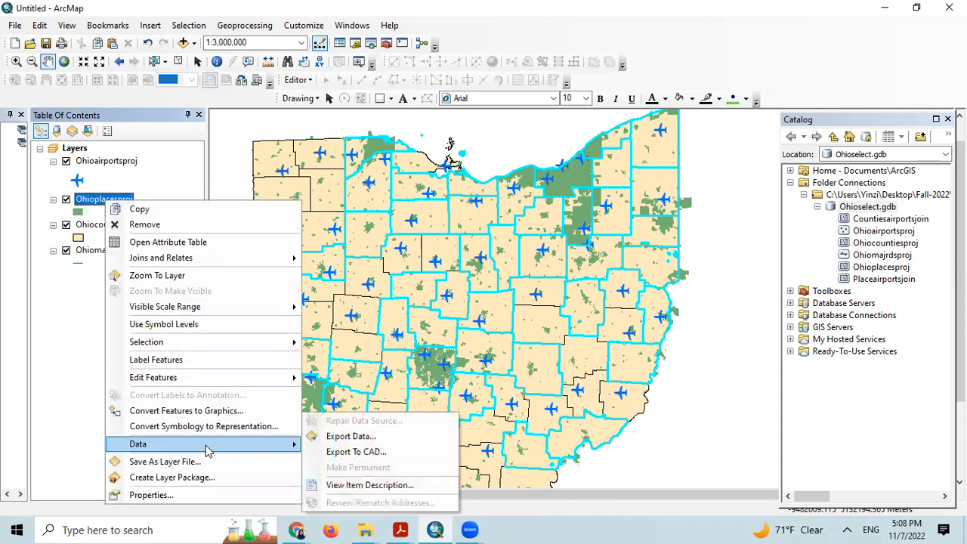
click(341, 438)
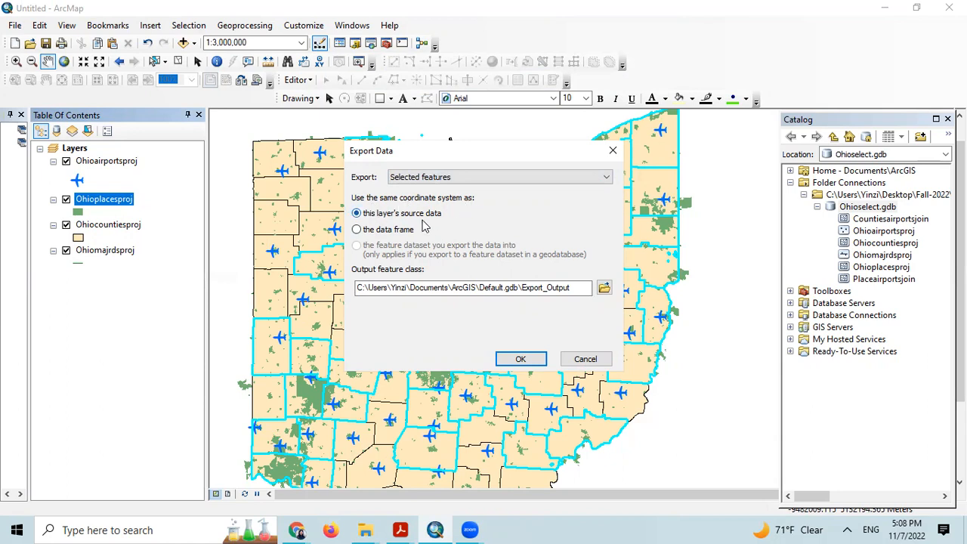
click(605, 287)
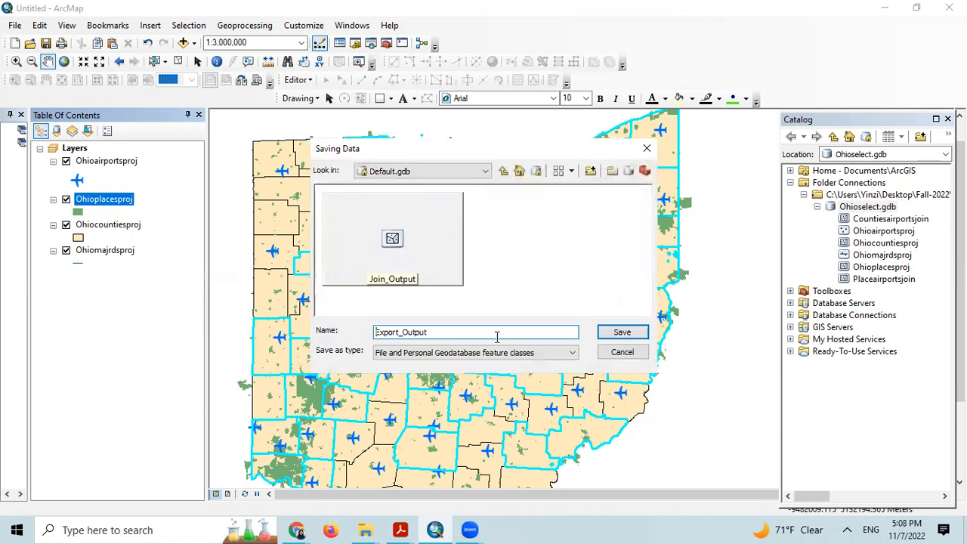
click(404, 171)
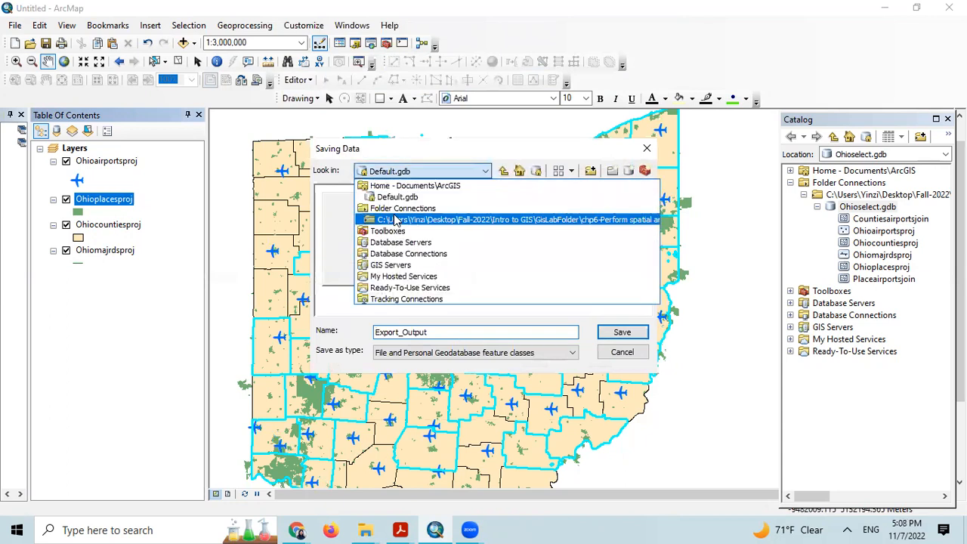
click(453, 218)
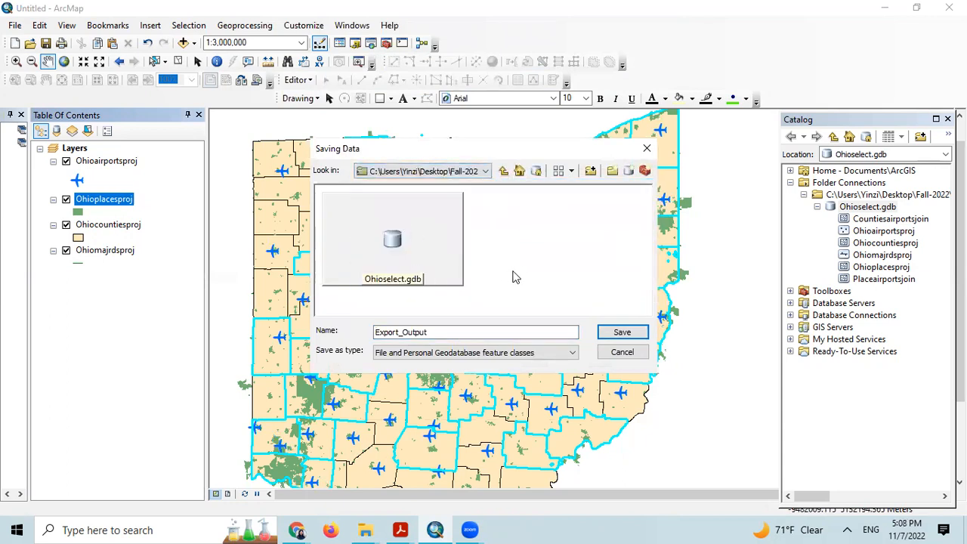
click(451, 262)
double_click(439, 254)
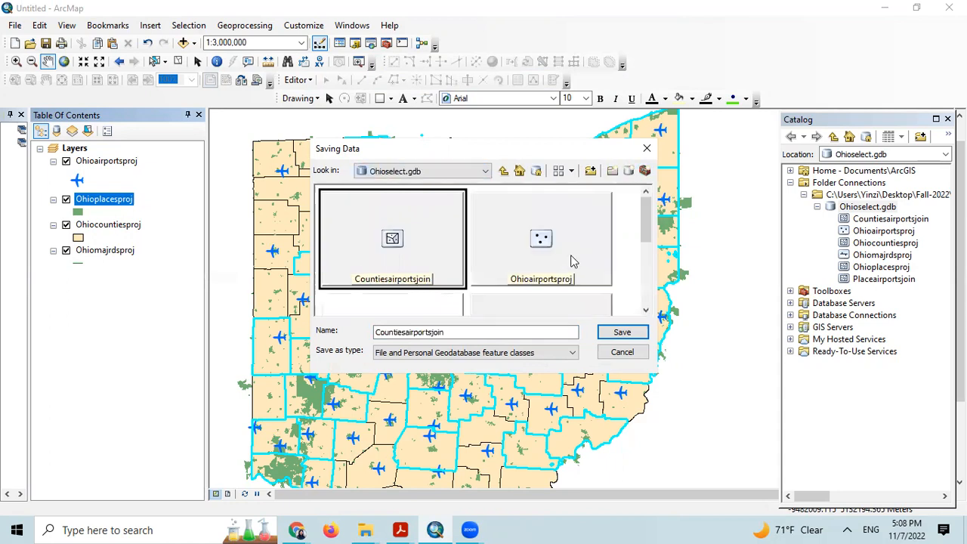
- Name the output feature class FinalPlaces, run the export, and add the exported data to the map as a layer
click(518, 331)
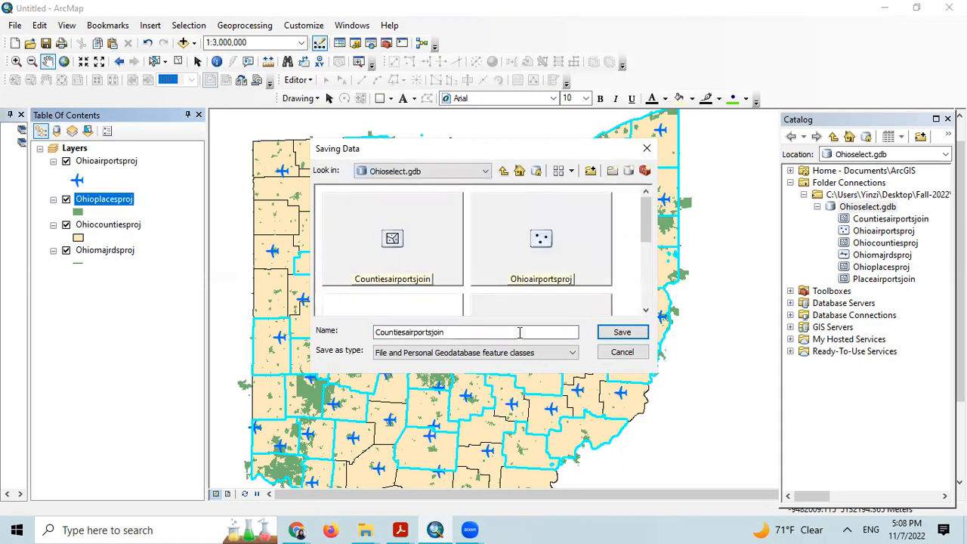
double_click(435, 331)
key(BackSpace)
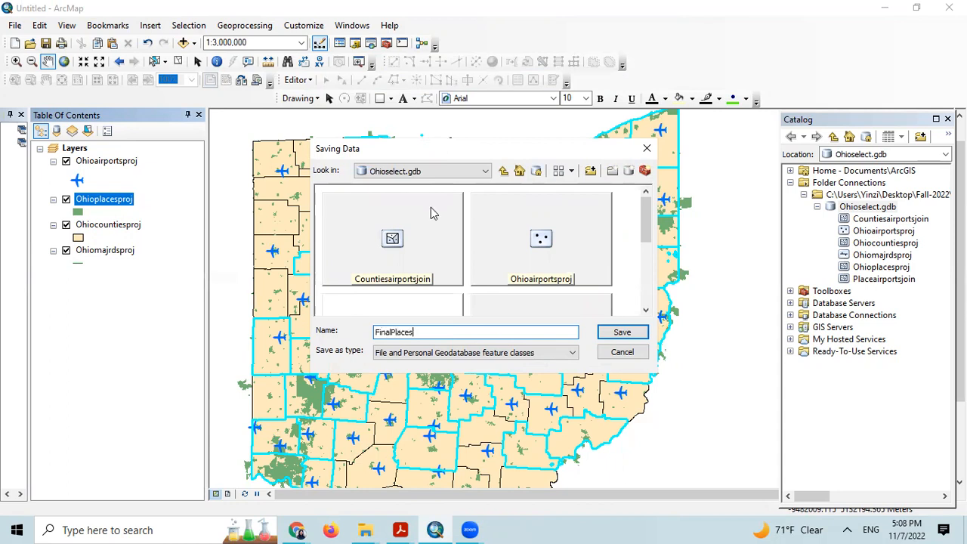
click(622, 333)
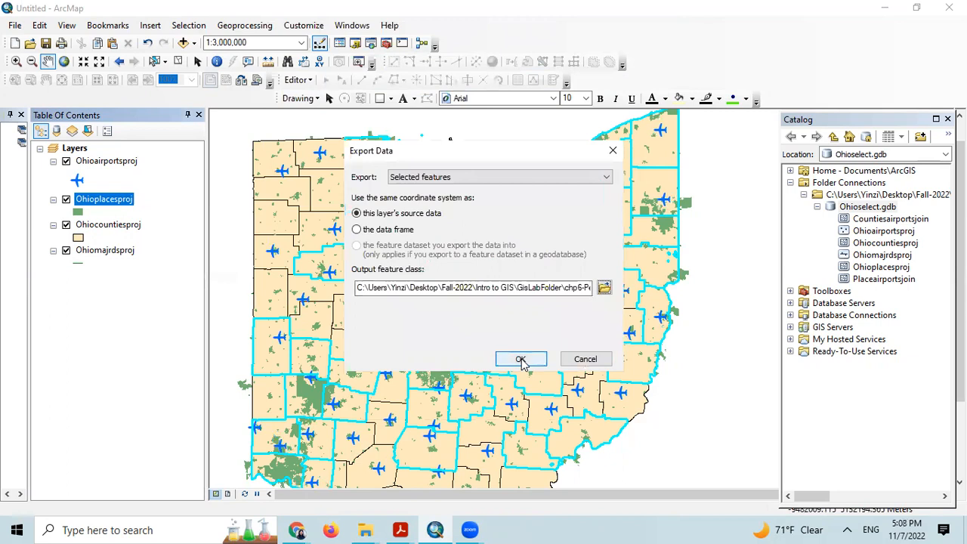
click(521, 359)
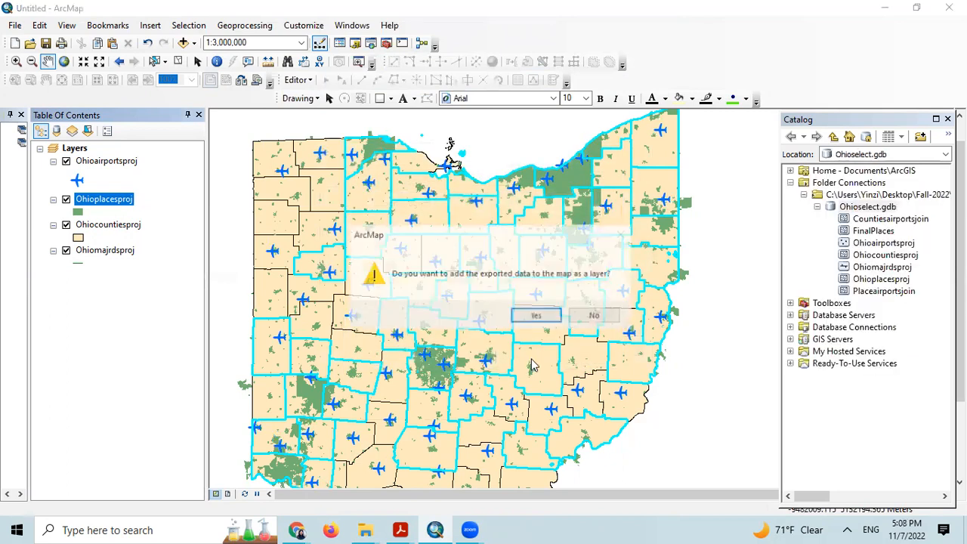
click(536, 317)
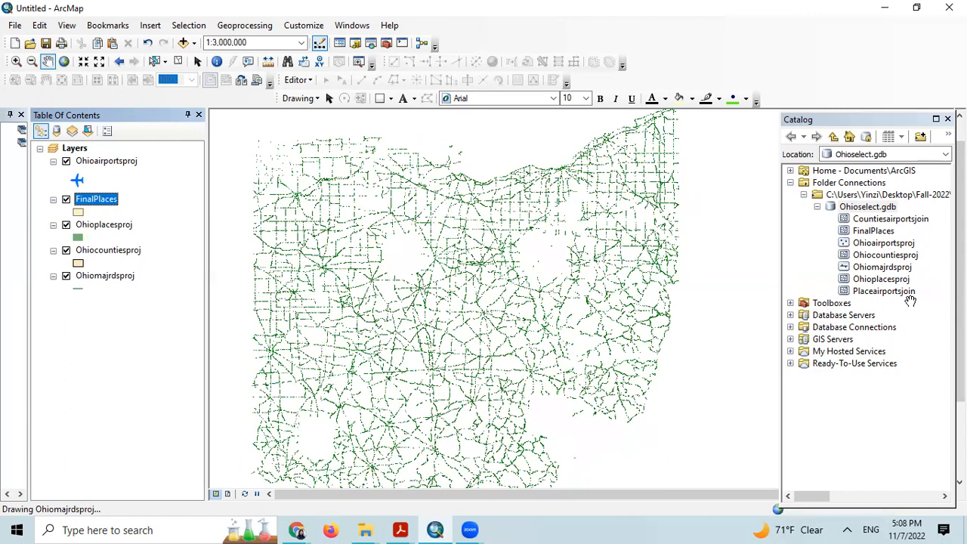
- Hide the Ohioplacesproj, Ohiocountiesproj, Ohiomajrdsproj and Ohioairportsproj layers, leaving only FinalPlaces displayed
right_click(867, 214)
click(878, 280)
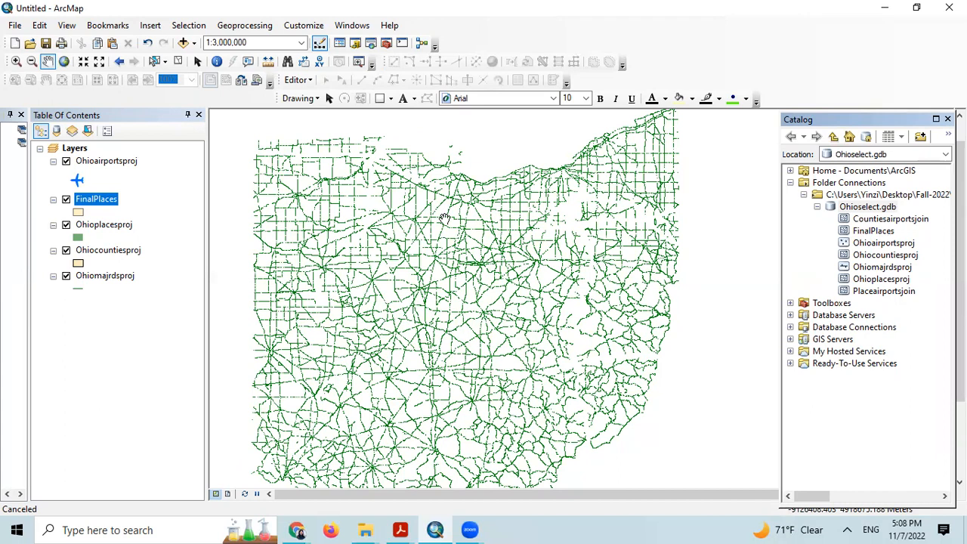
click(66, 251)
click(65, 276)
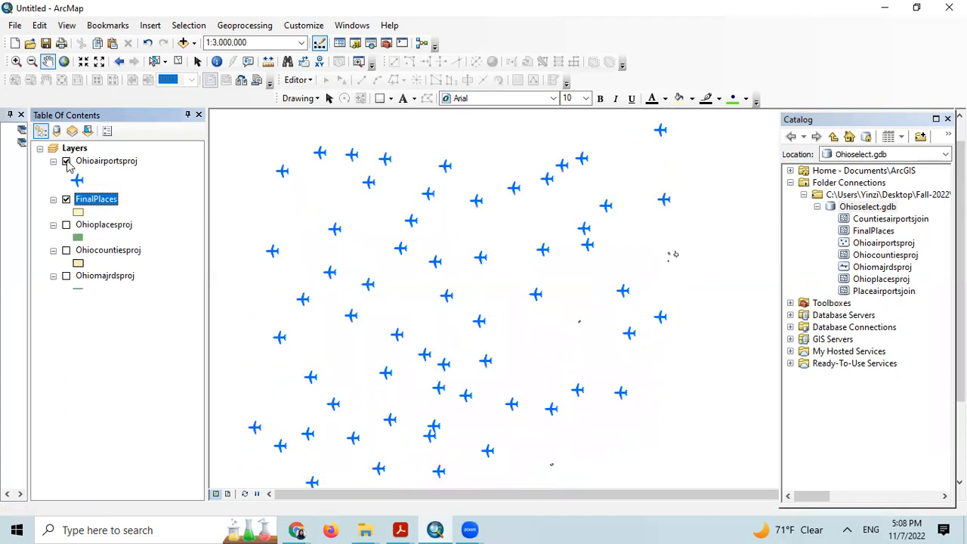
click(67, 161)
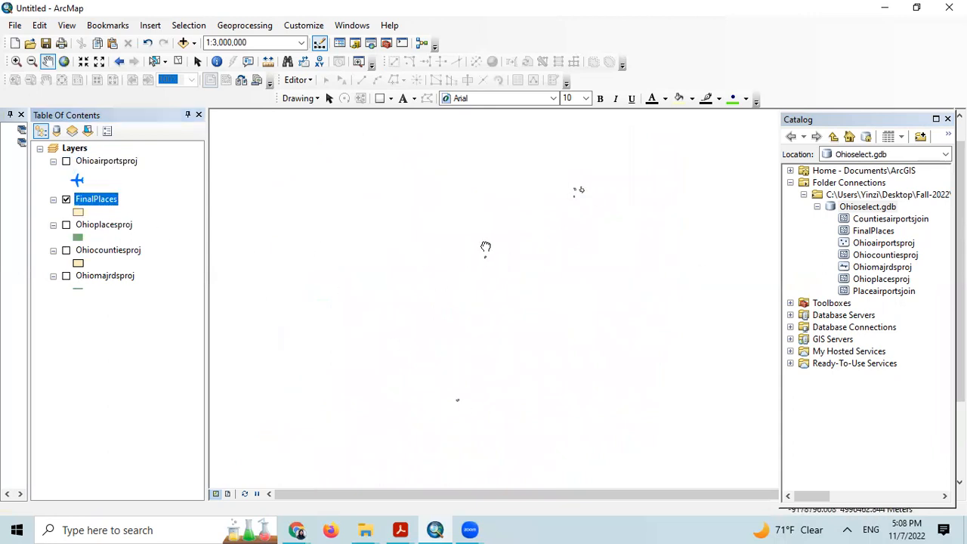
- Examine the FinalPlaces features on the map and in their attribute table, closing the table when done
scroll(594, 234, up, 3)
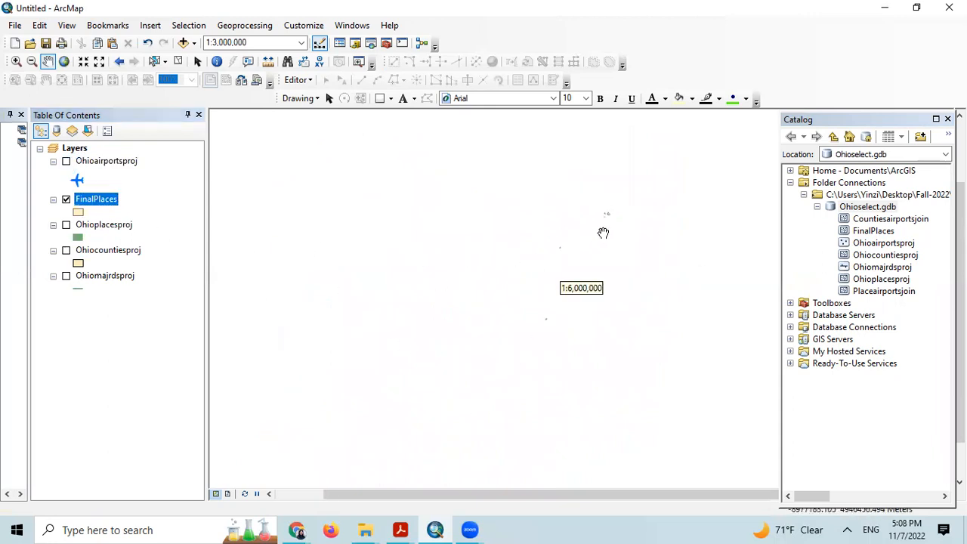
scroll(604, 233, down, 1)
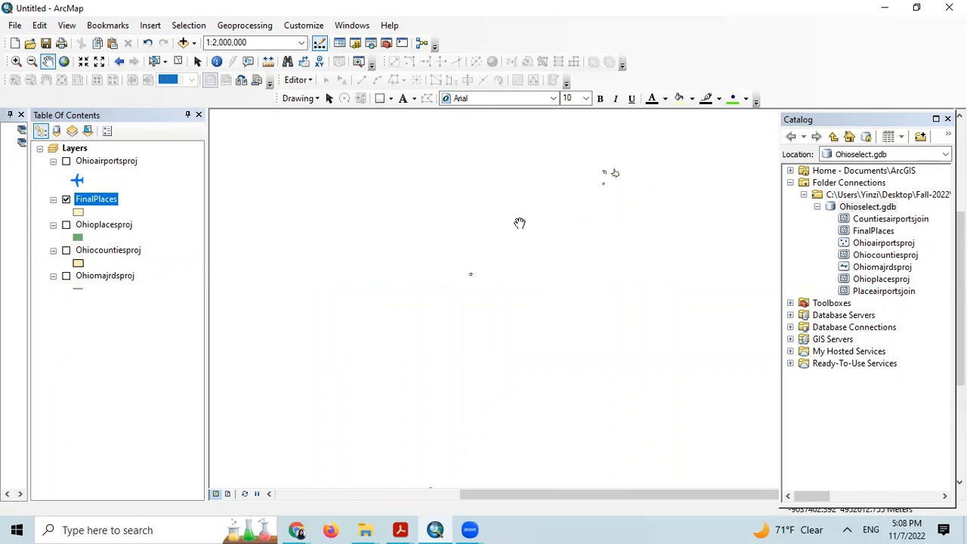
drag(555, 268, 563, 225)
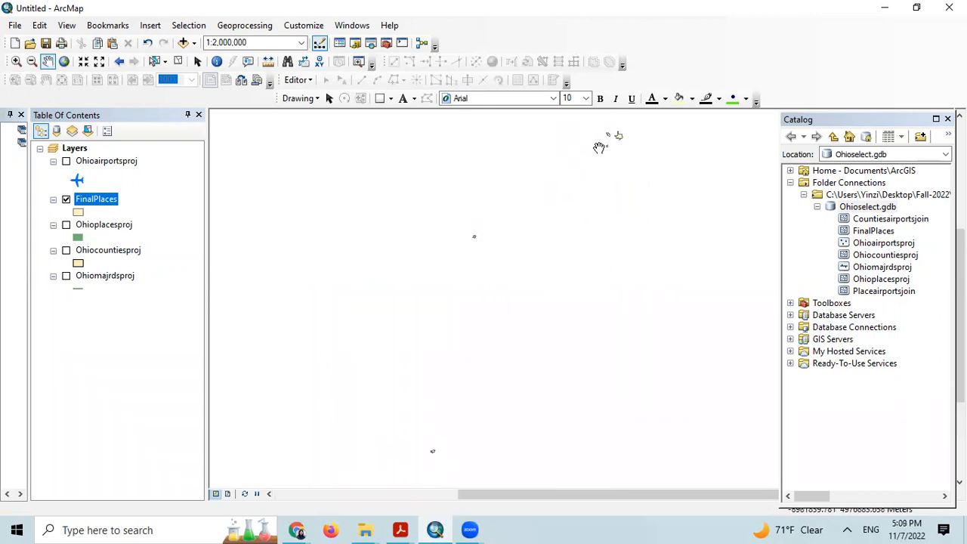
drag(593, 212, 591, 217)
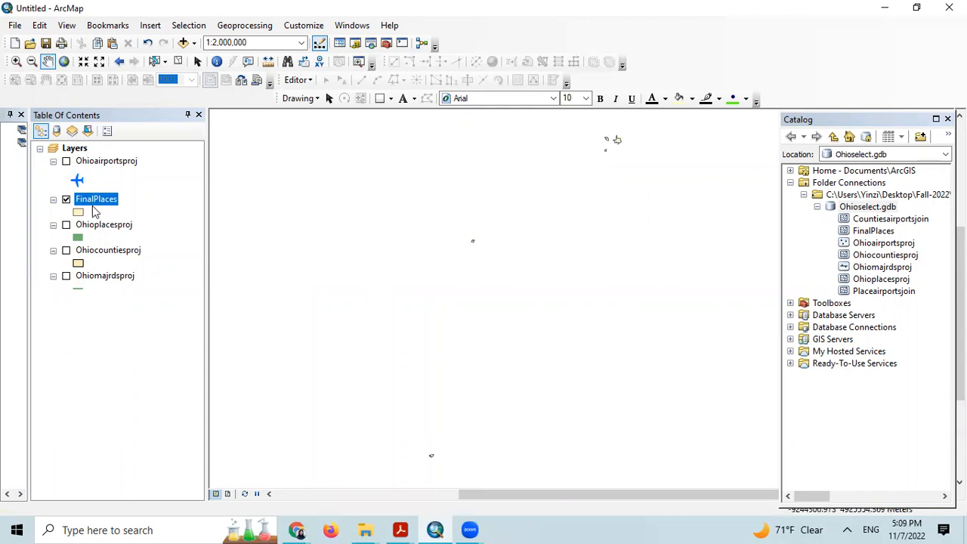
right_click(96, 205)
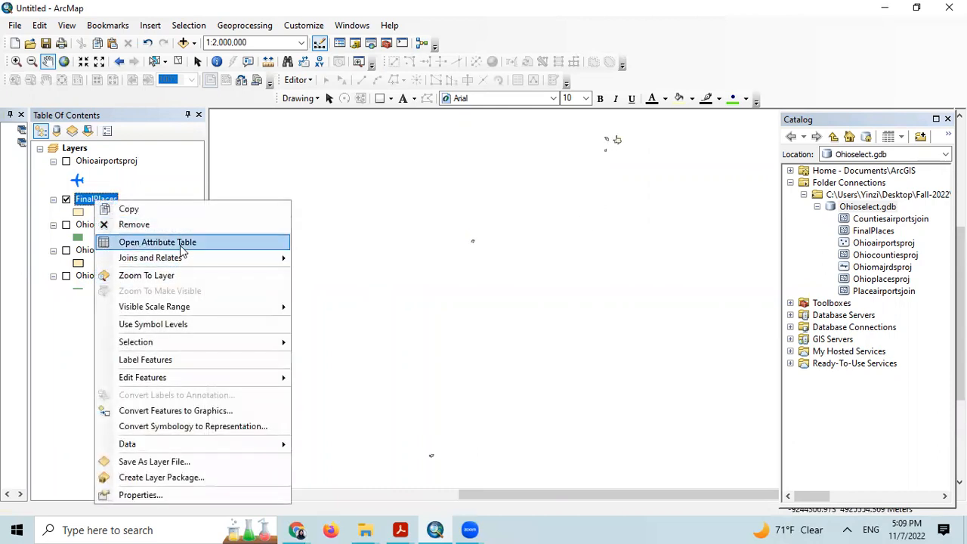
click(182, 240)
drag(244, 406, 205, 401)
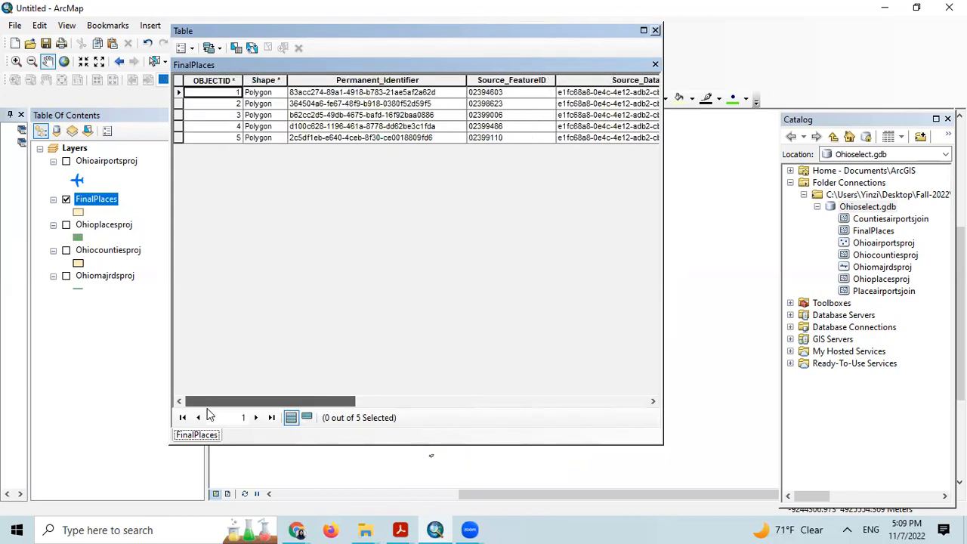
click(655, 30)
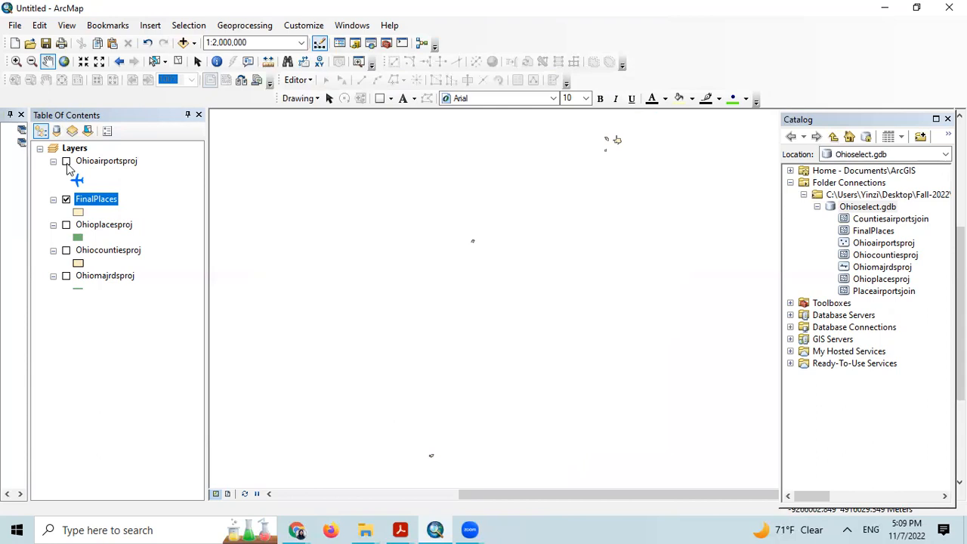
- Show Ohioairportsproj and set up its spatial join to FinalPlaces, giving each polygon the closest point's attributes and distance
click(67, 162)
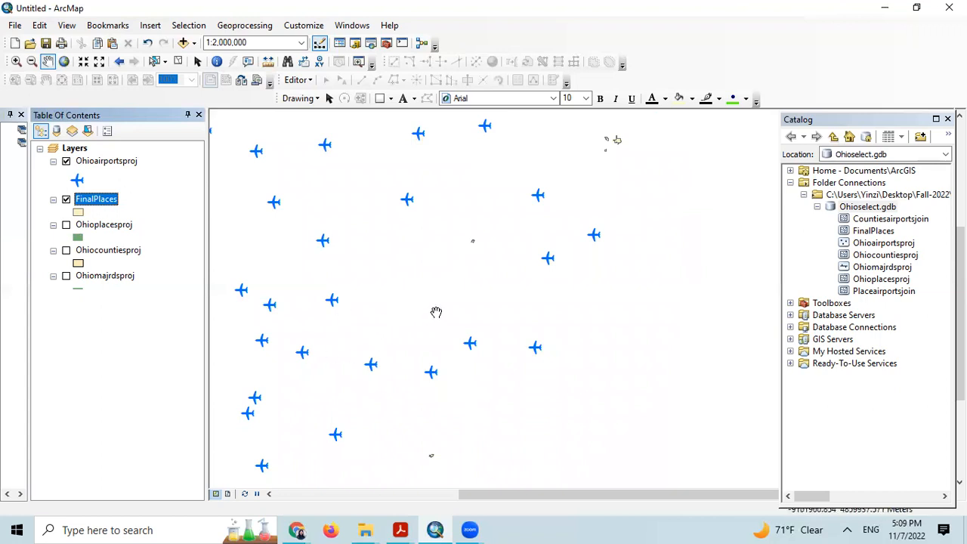
right_click(108, 199)
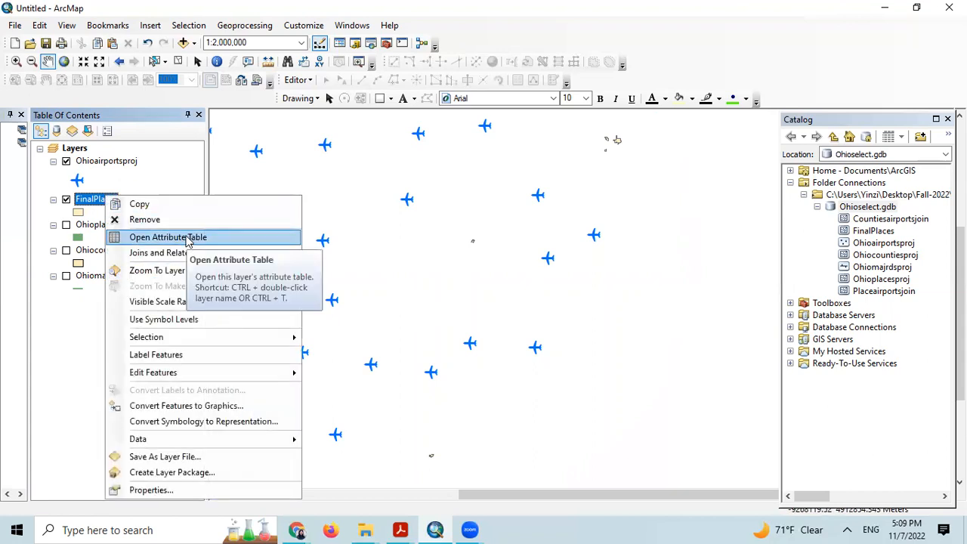
mouse_move(189, 253)
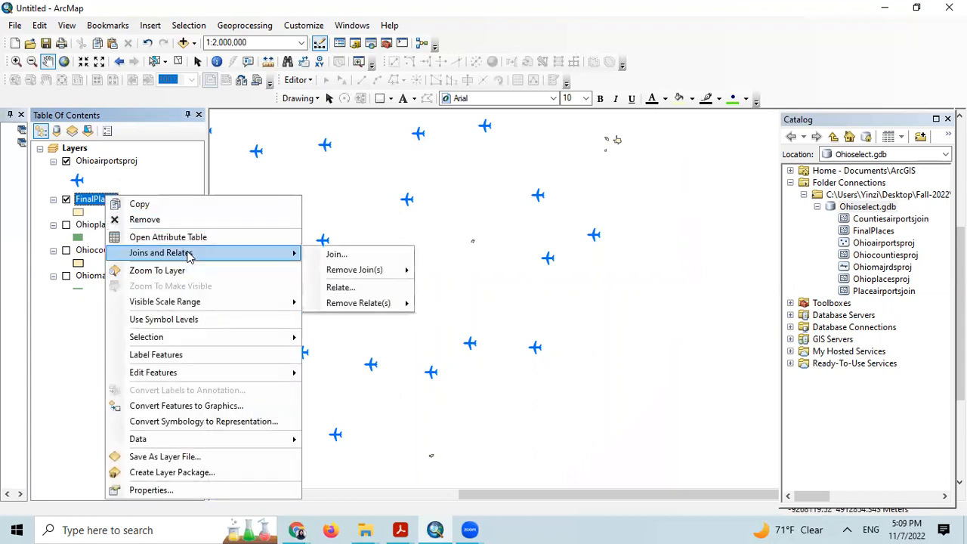
click(334, 254)
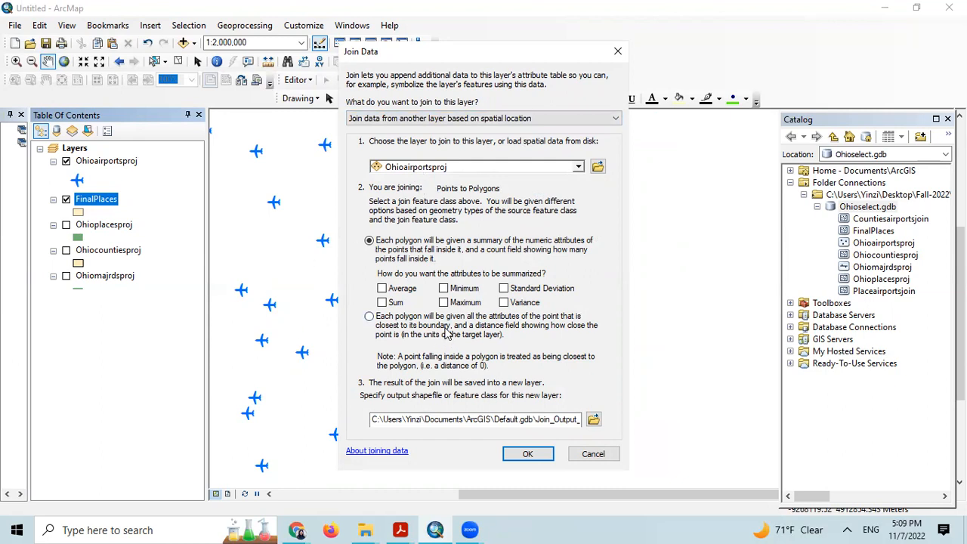
click(370, 318)
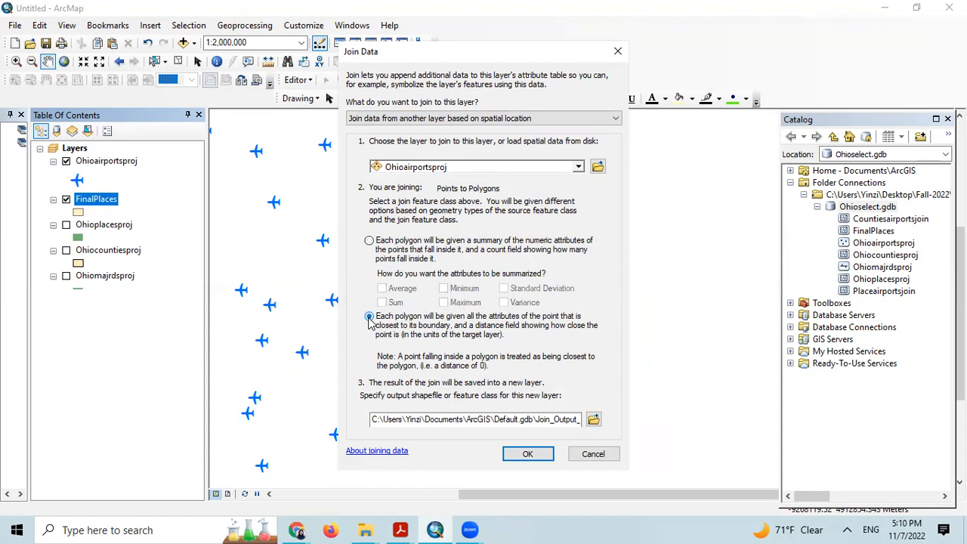
click(594, 420)
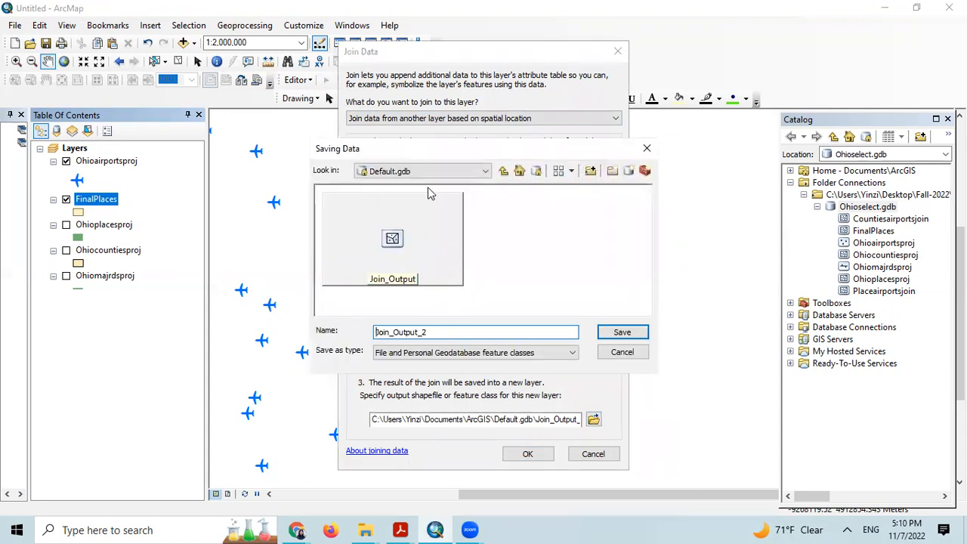
click(431, 173)
click(438, 215)
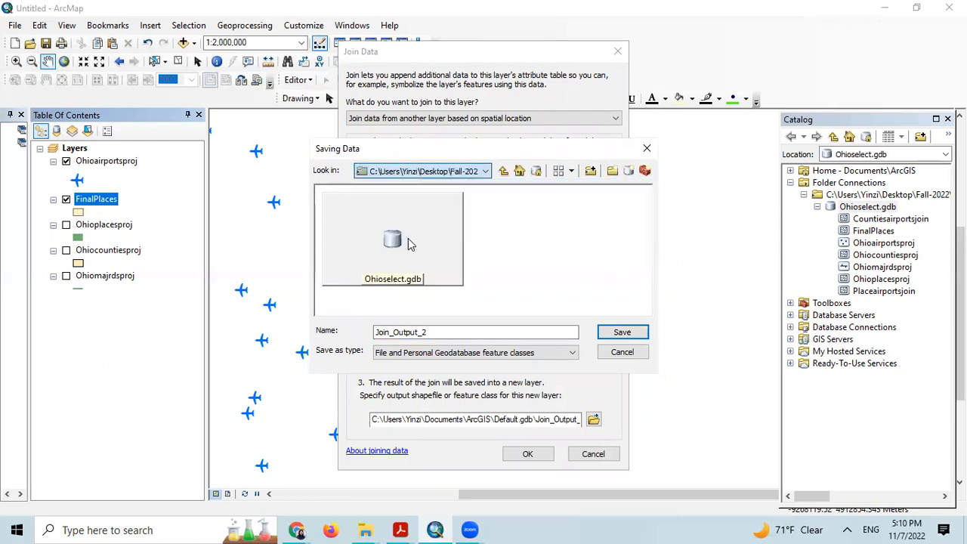
double_click(446, 261)
click(446, 261)
click(453, 338)
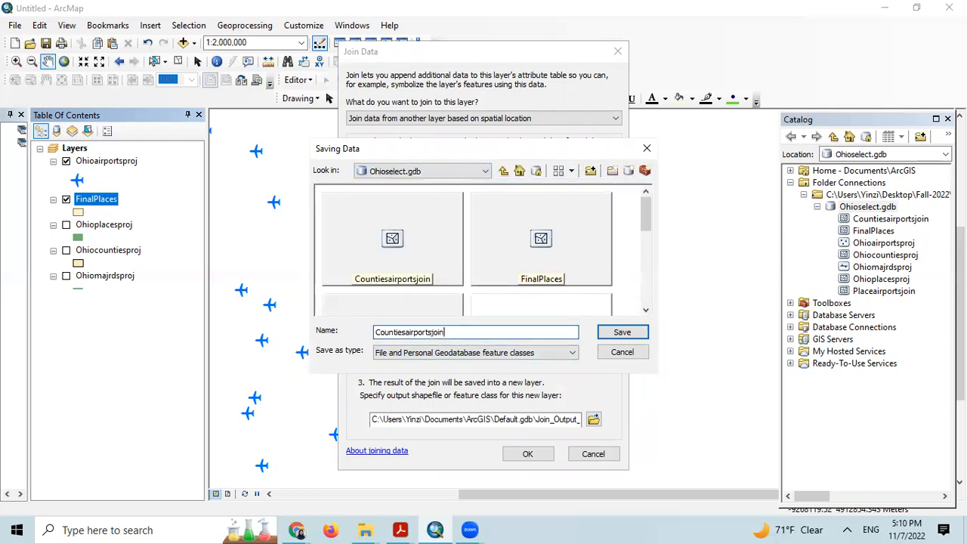
drag(450, 331, 341, 331)
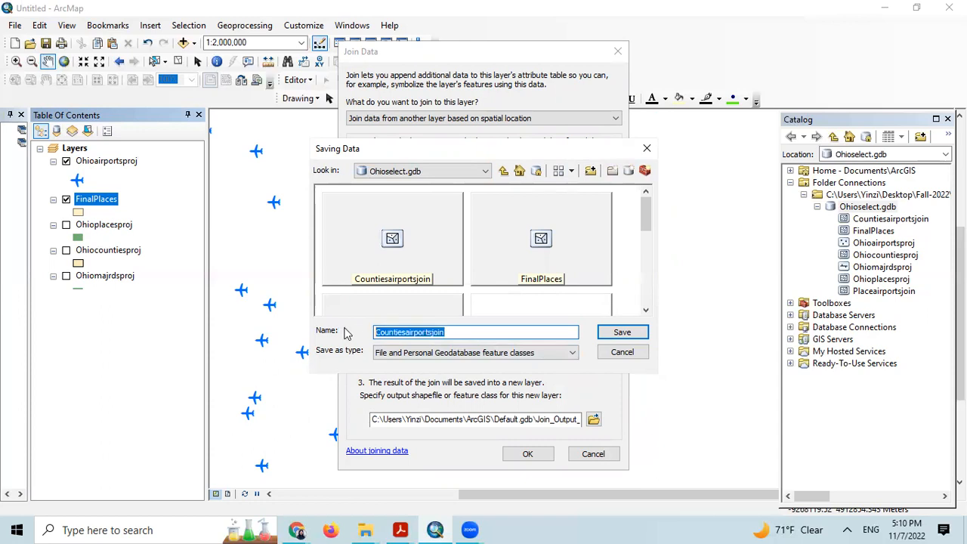
key(BackSpace)
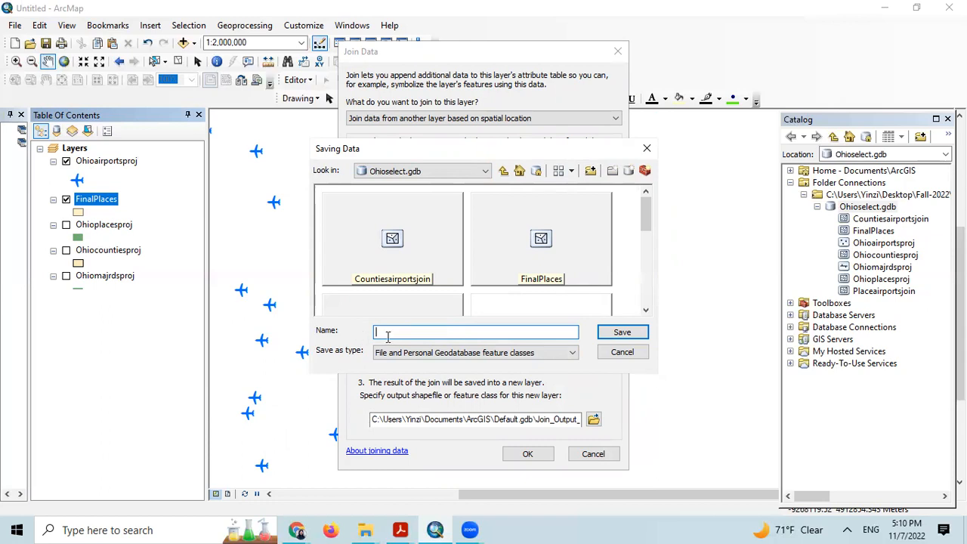
click(647, 148)
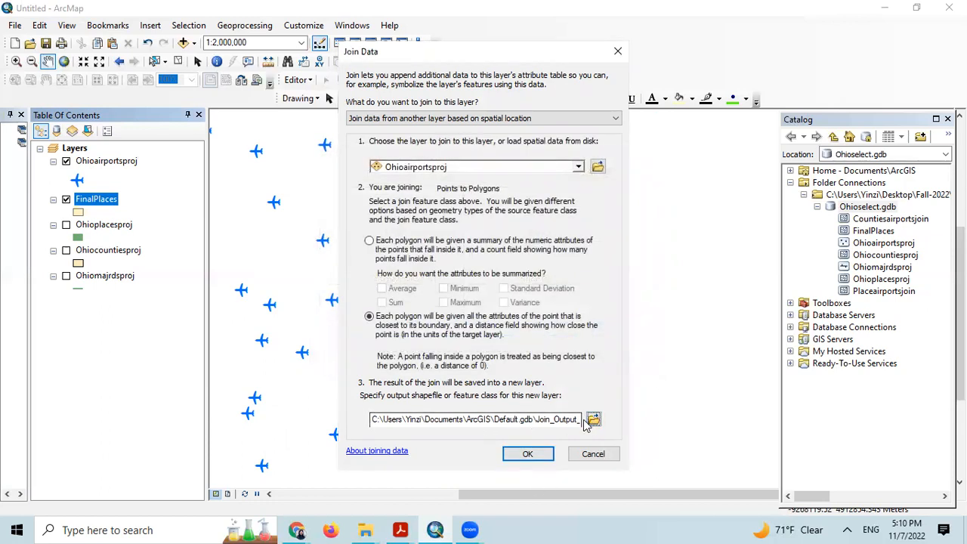
- Run the spatial join of airports to FinalPlaces with the default output Join_Output_2 in Default.gdb
click(527, 453)
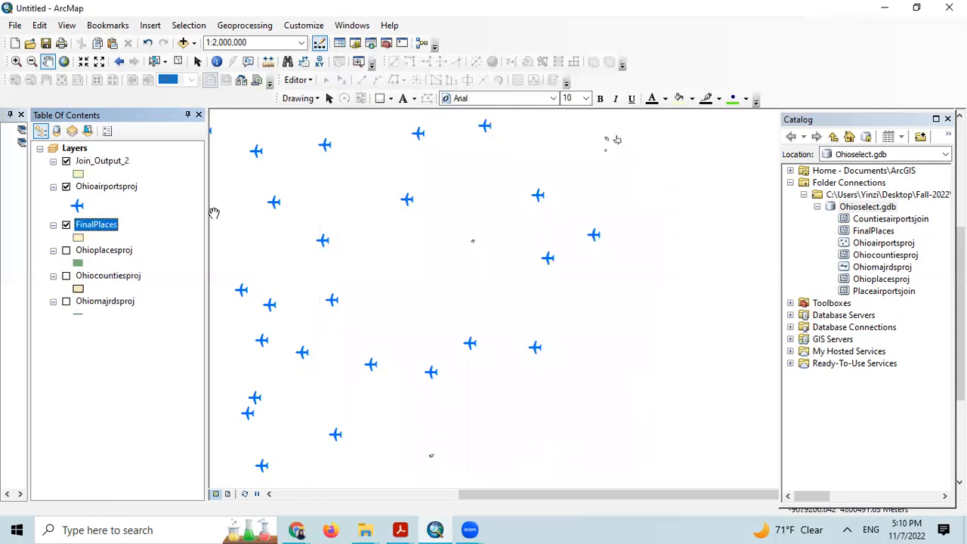
- Review the attribute tables of FinalPlaces and Ohioairportsproj, showing only the selected records for the airports, and close each table
right_click(86, 225)
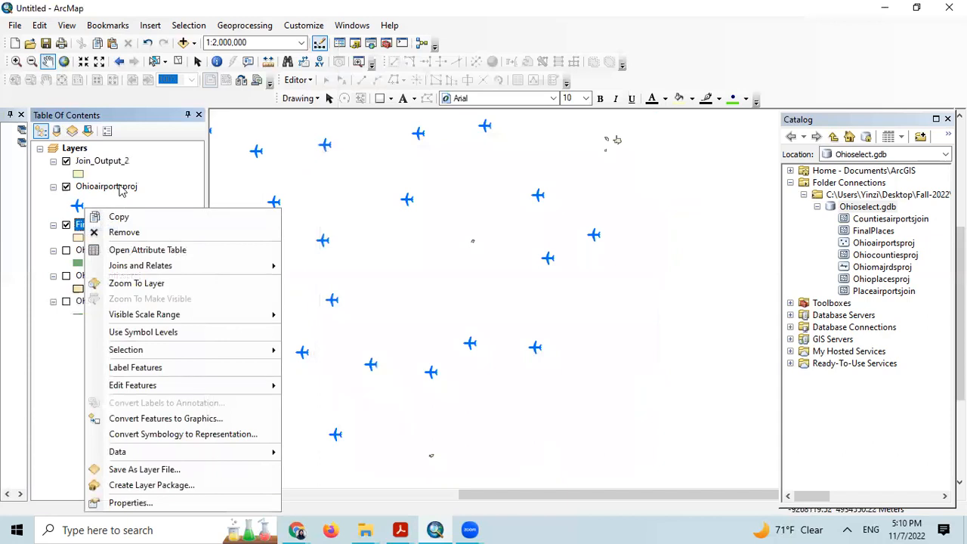
click(155, 250)
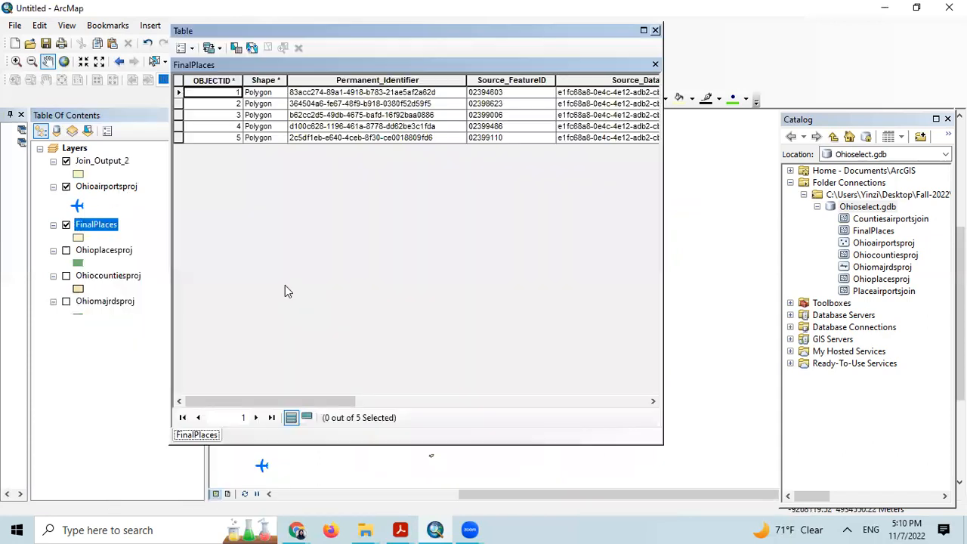
drag(295, 400, 634, 439)
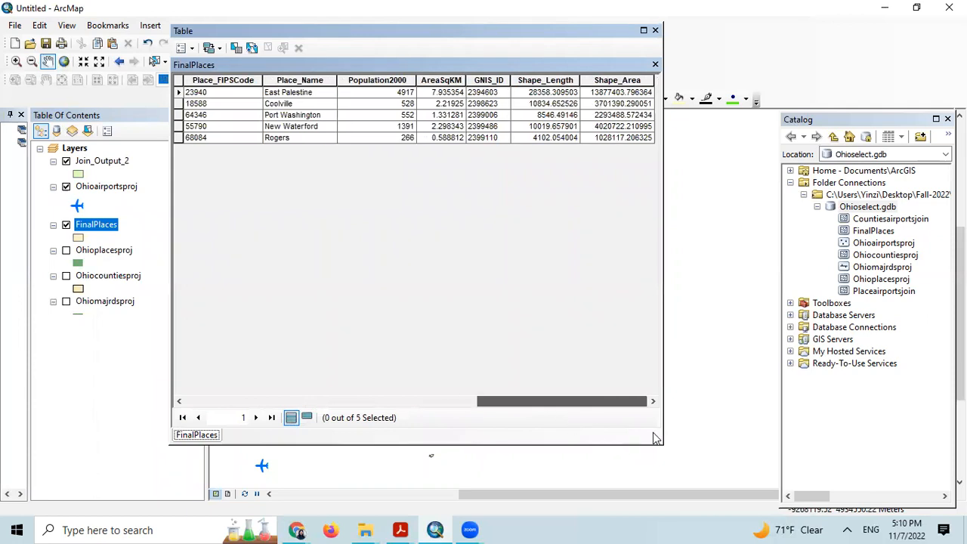
click(655, 30)
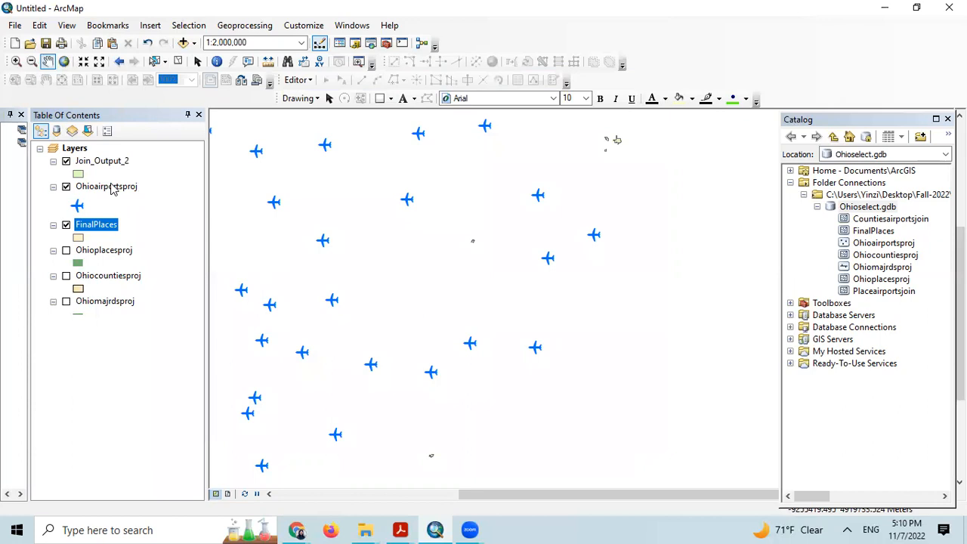
right_click(114, 188)
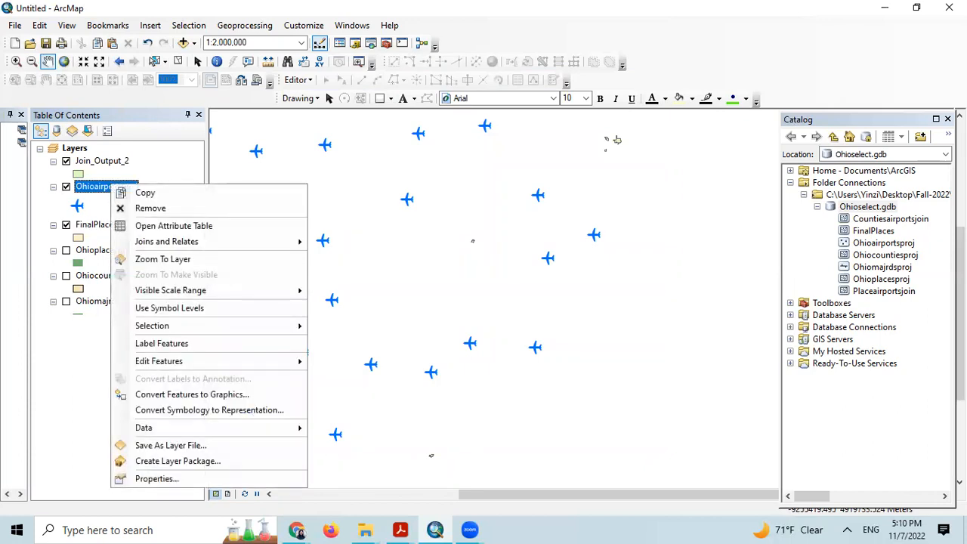
click(201, 225)
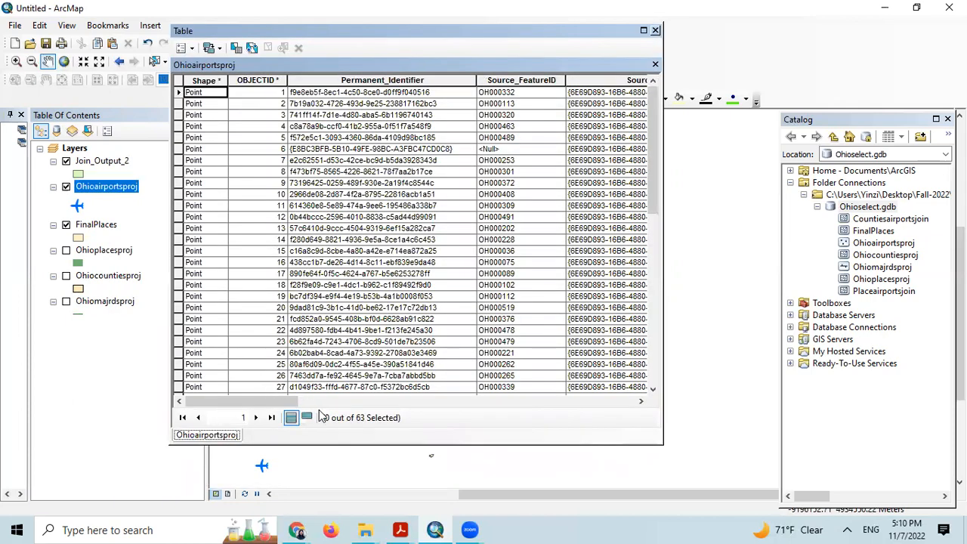
click(307, 417)
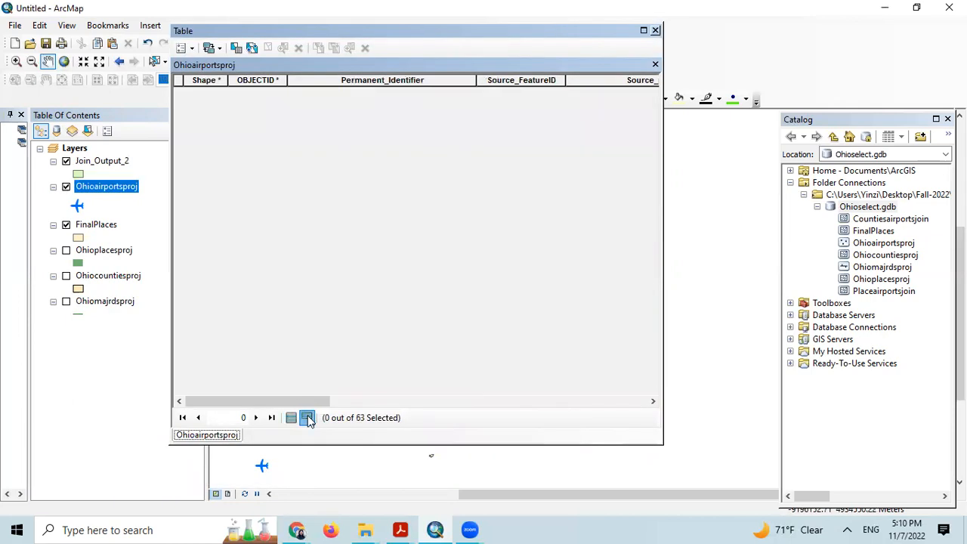
click(644, 31)
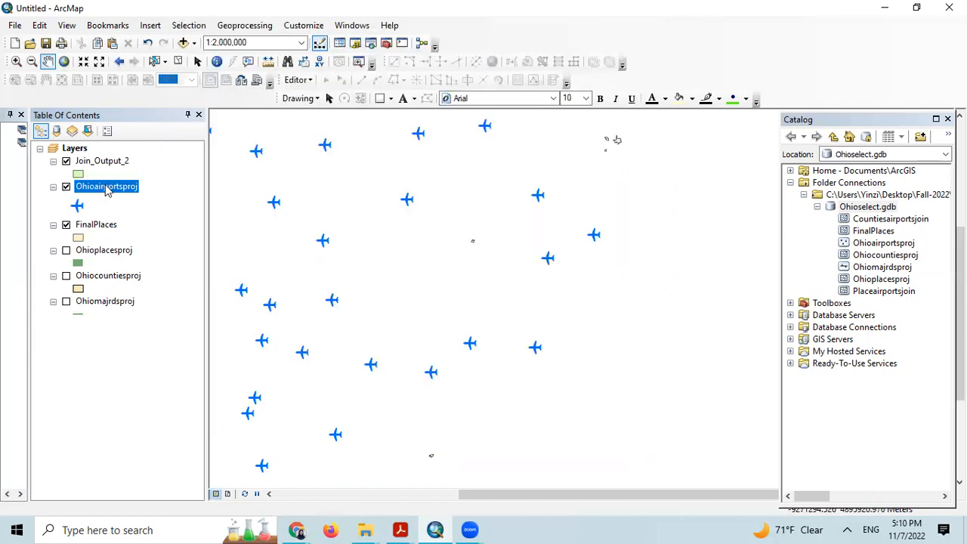
right_click(106, 192)
click(87, 190)
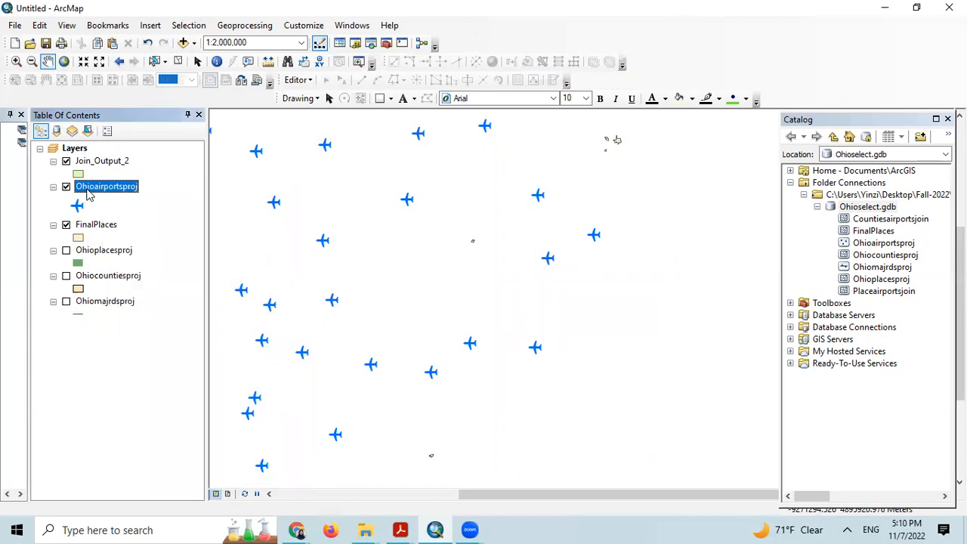
right_click(103, 191)
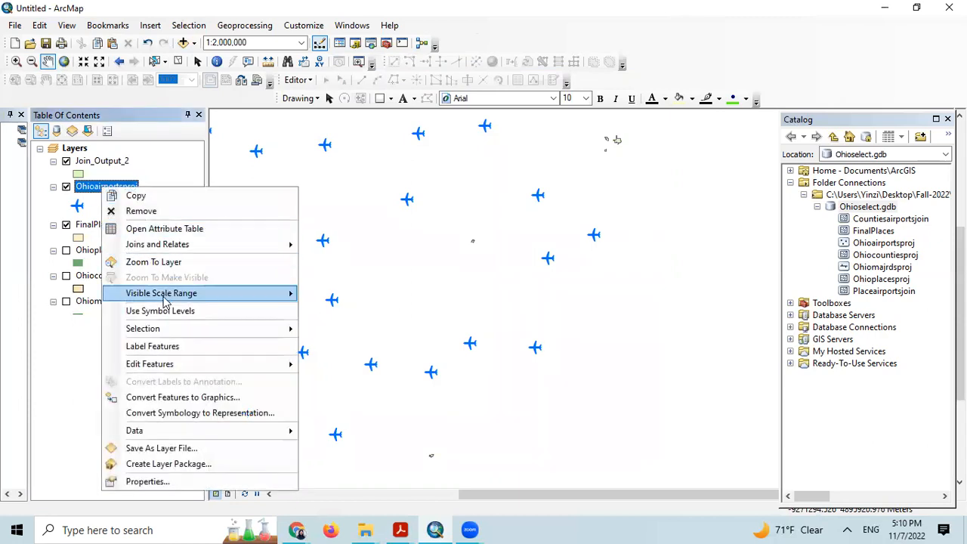
mouse_move(167, 253)
click(331, 245)
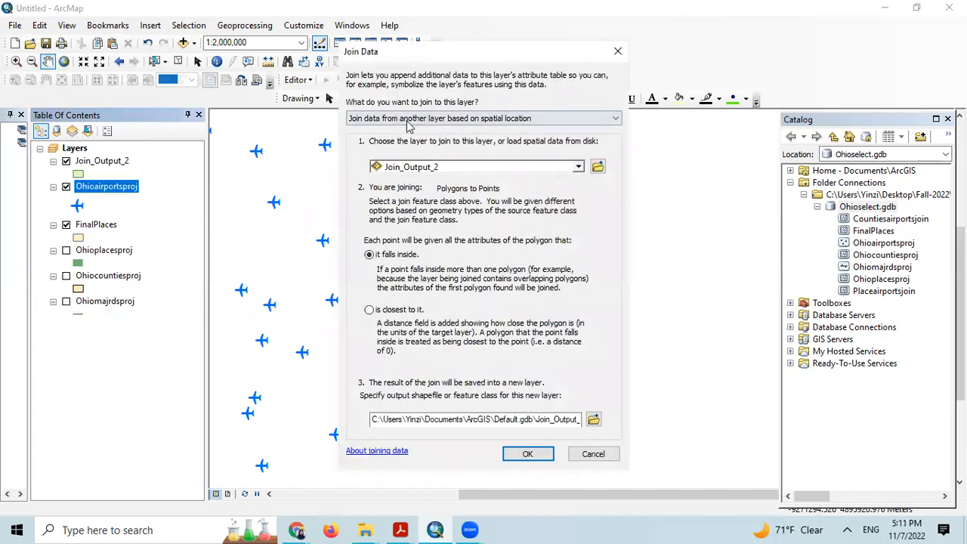
click(618, 52)
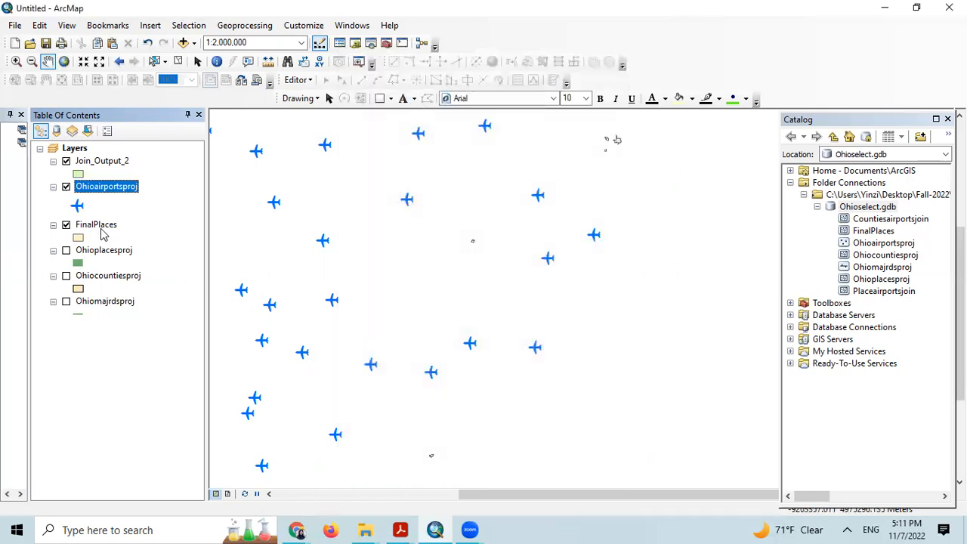
- Run another spatial join of Ohioairportsproj to FinalPlaces, giving each polygon the closest point's attributes and distance, with the default output
right_click(99, 226)
mouse_move(249, 266)
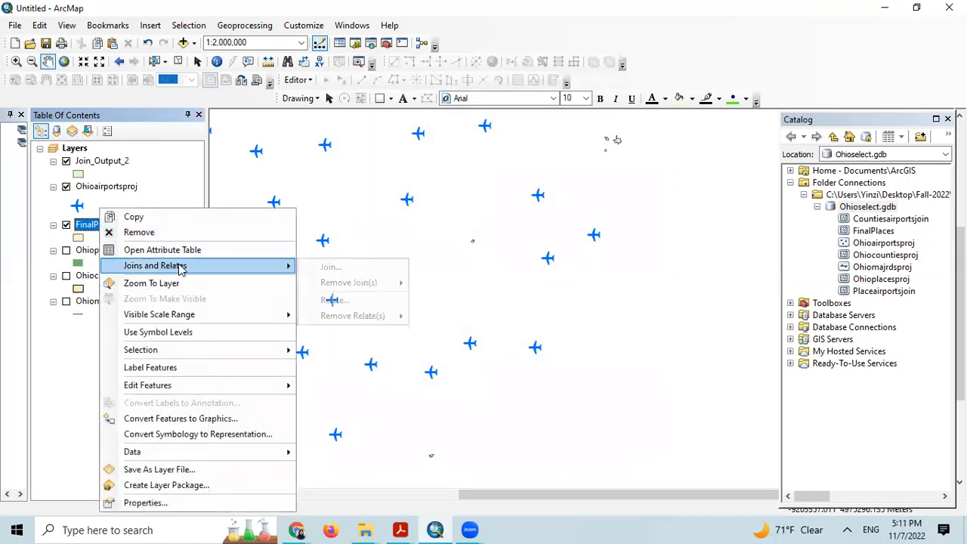
click(326, 266)
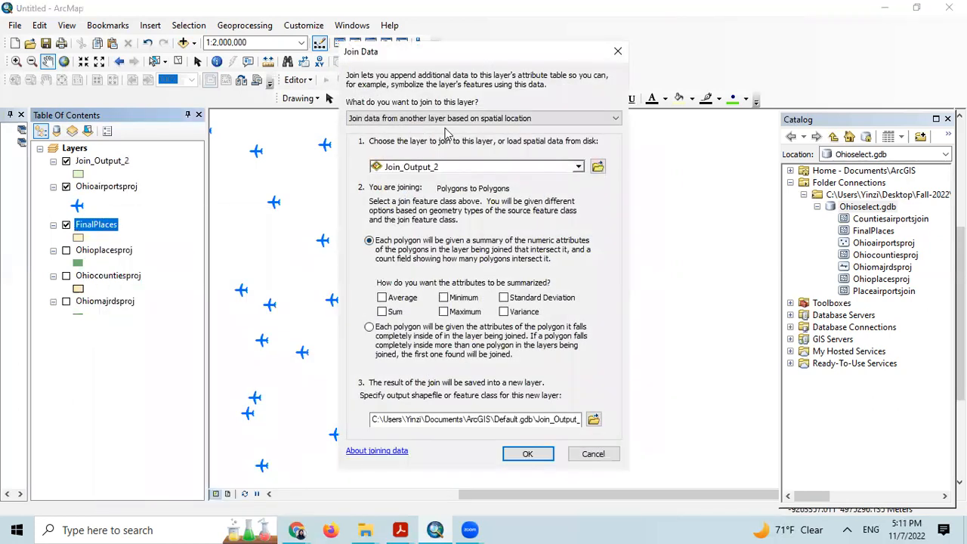
click(455, 166)
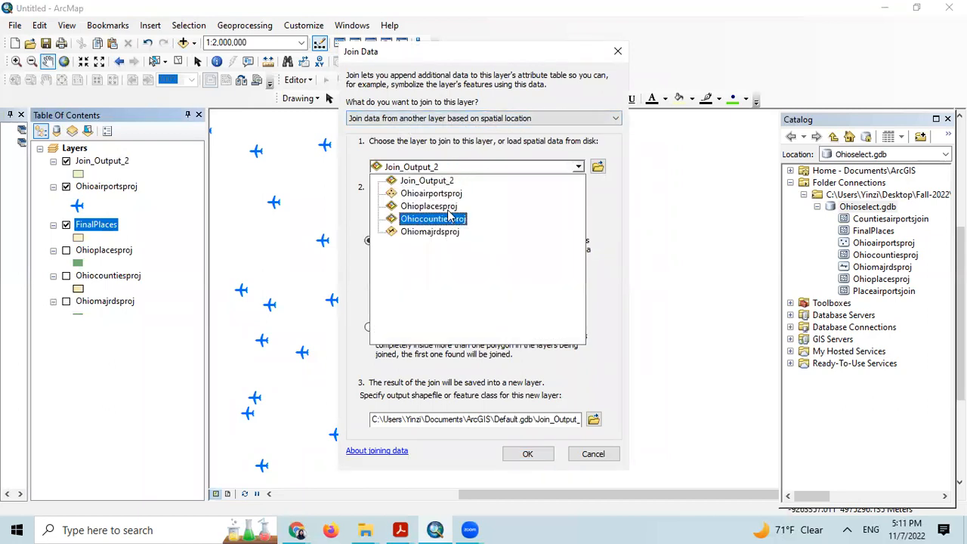
click(445, 193)
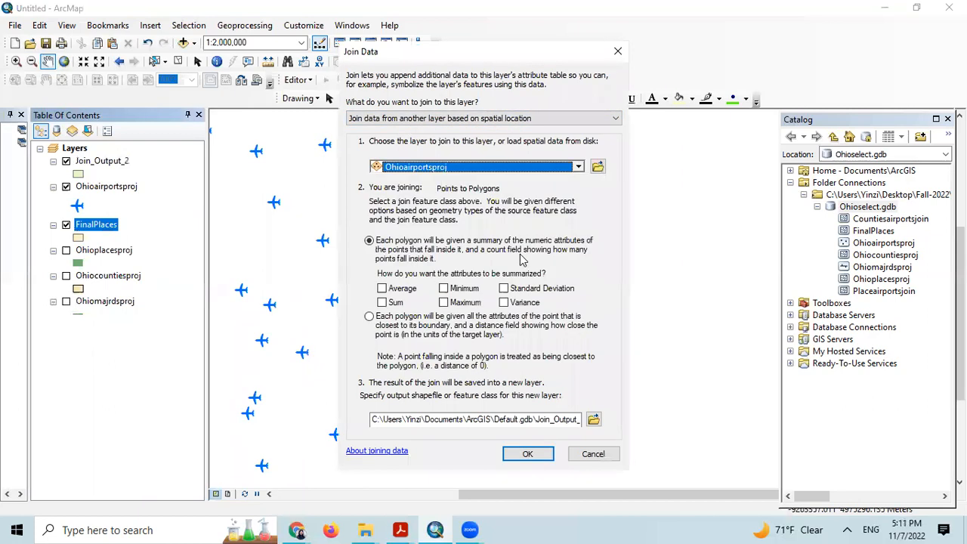
click(369, 317)
click(529, 455)
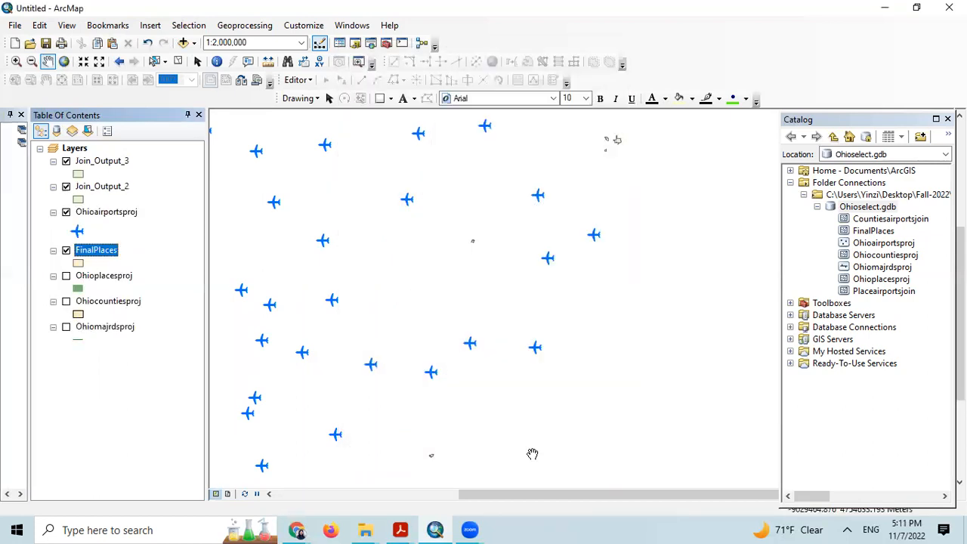
- Examine the joined airport names and distances in Join_Output_2's attribute table, and close the table
right_click(104, 188)
click(130, 223)
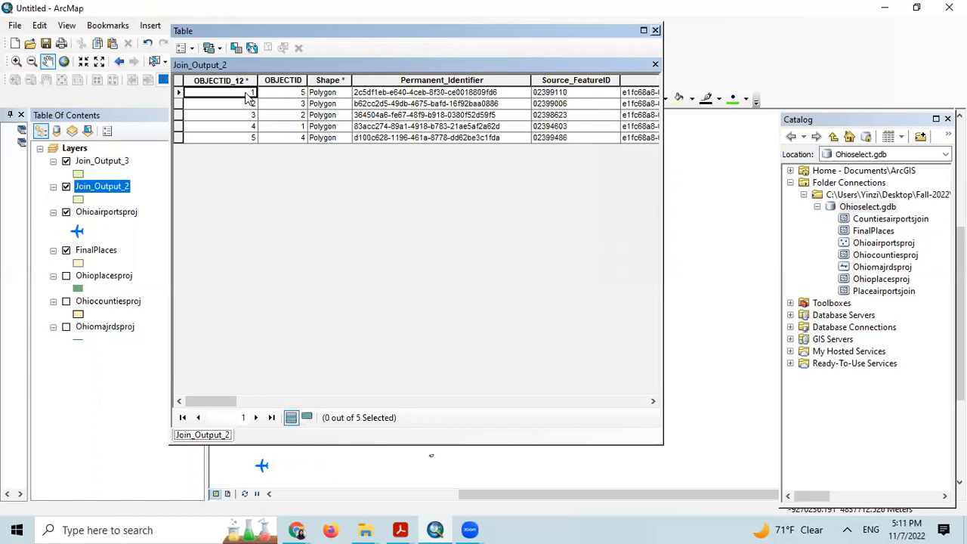
drag(216, 402, 641, 458)
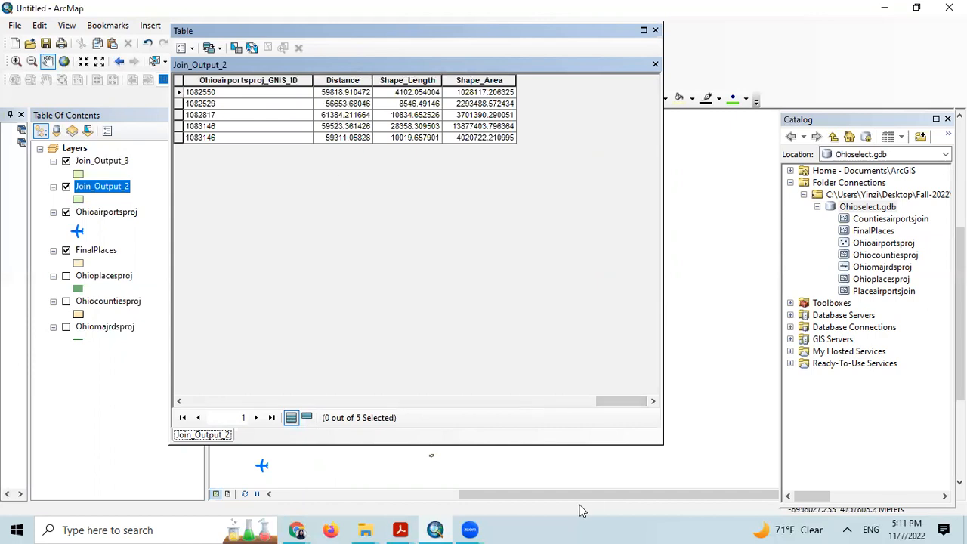
drag(610, 400, 584, 411)
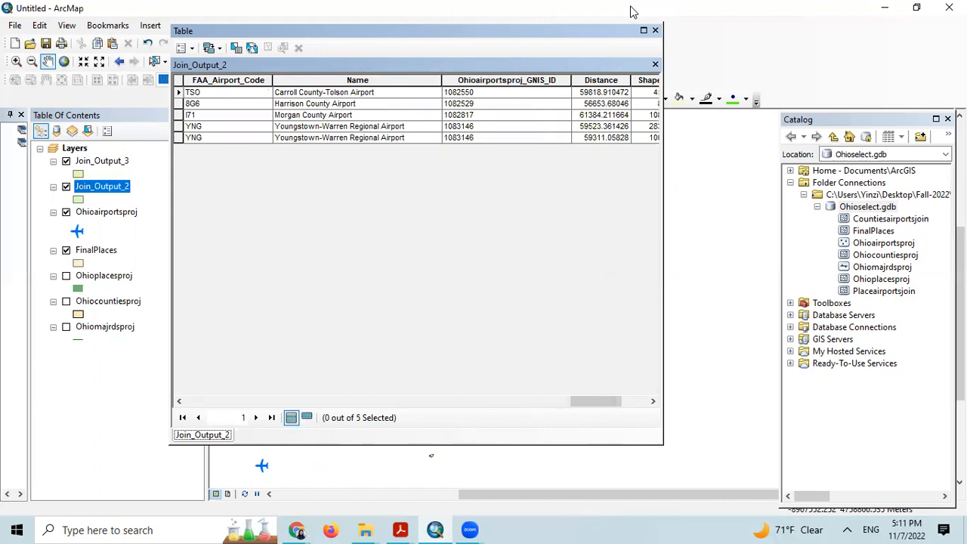
click(656, 31)
- Remove the Join_Output_3 and Join_Output_2 layers from the map
right_click(106, 160)
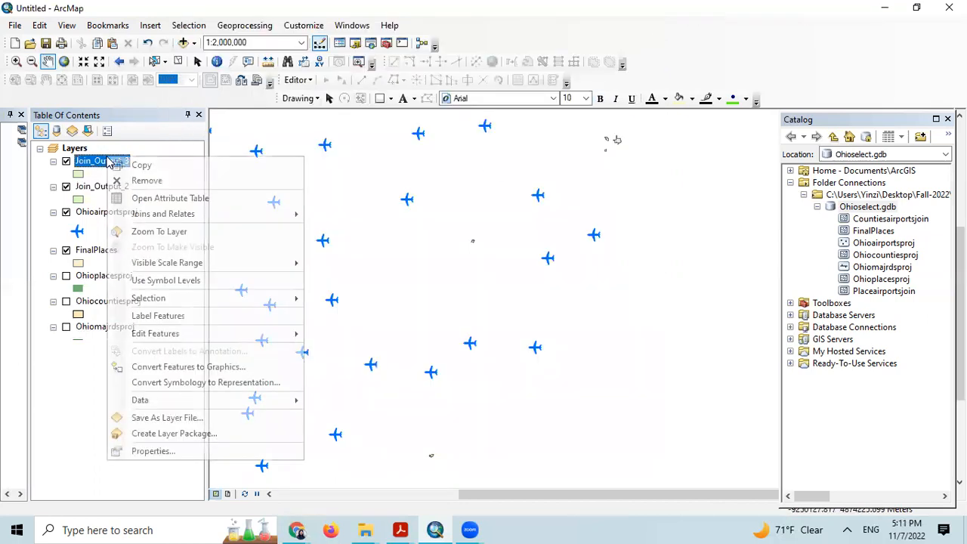
click(147, 180)
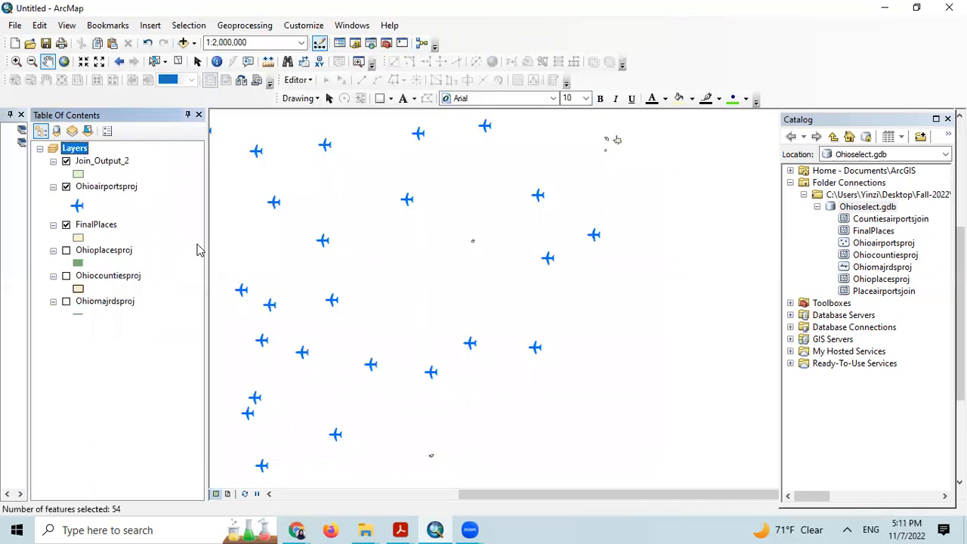
right_click(100, 163)
drag(279, 146, 333, 198)
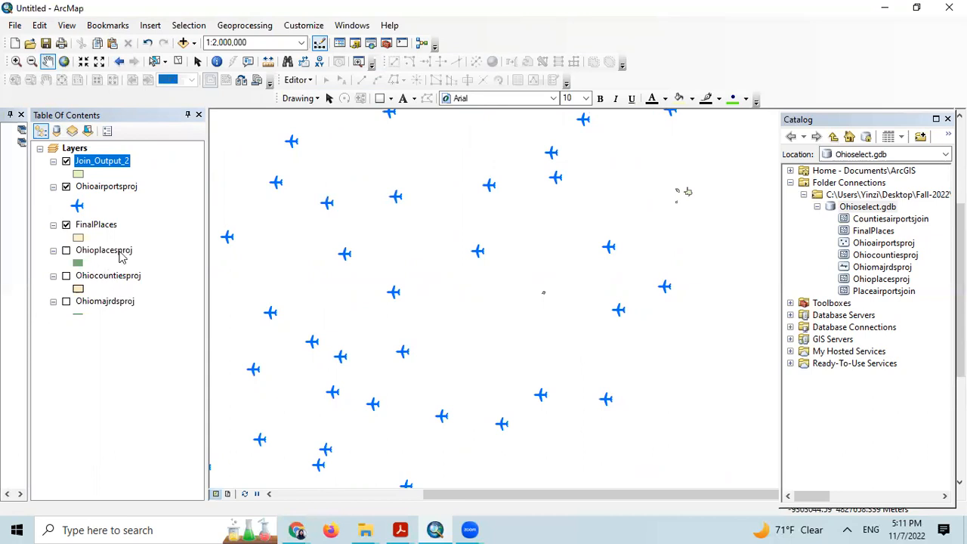
right_click(114, 162)
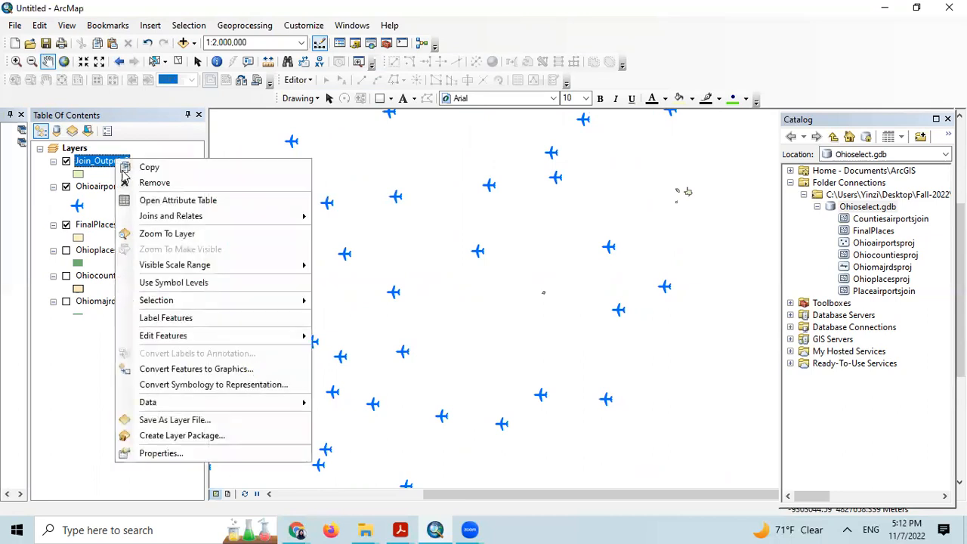
click(179, 182)
- Open the FinalPlaces attribute table and sort its records by Population2000 in descending order
right_click(97, 198)
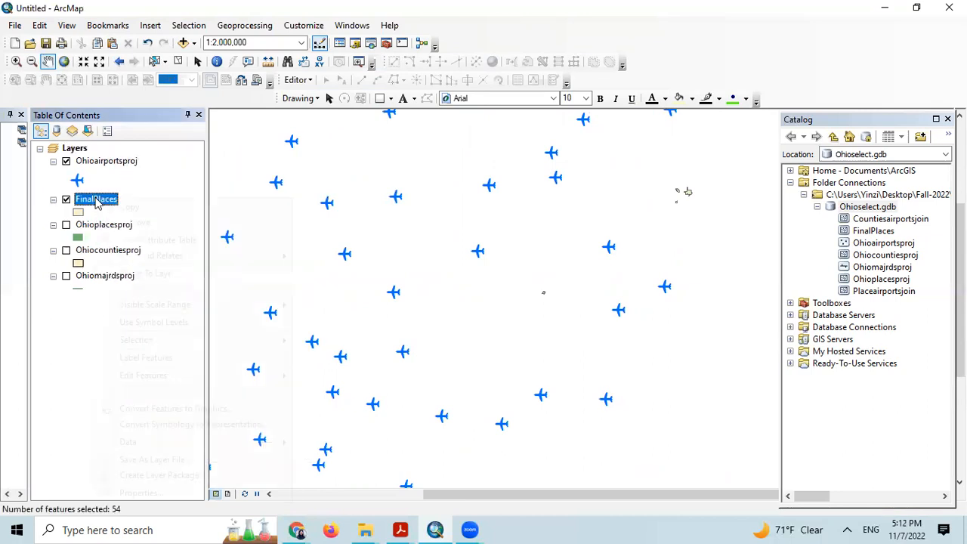
click(148, 240)
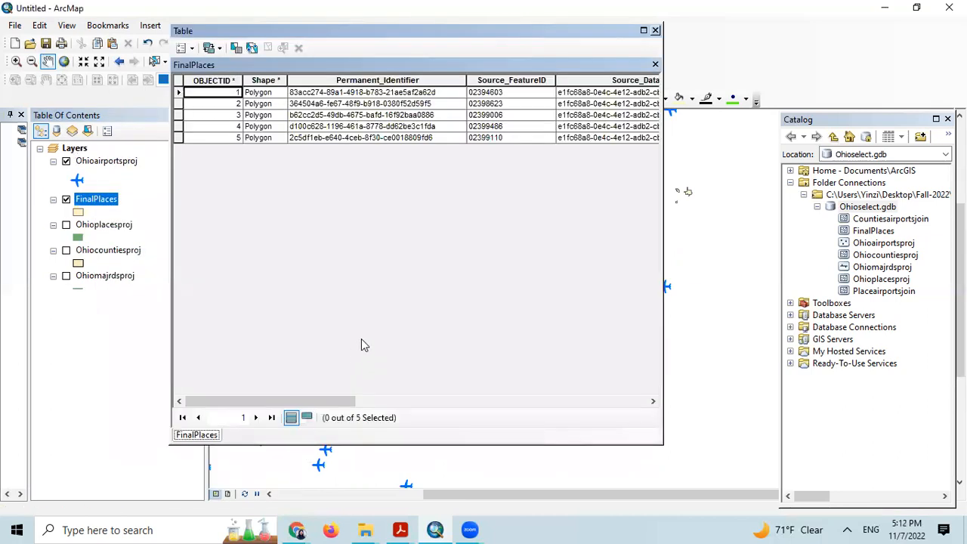
drag(336, 402, 653, 387)
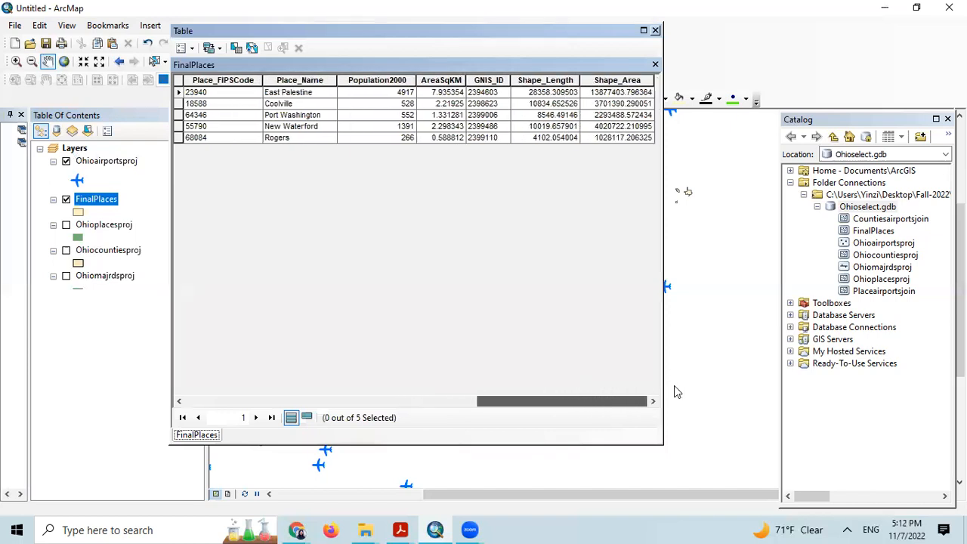
click(383, 80)
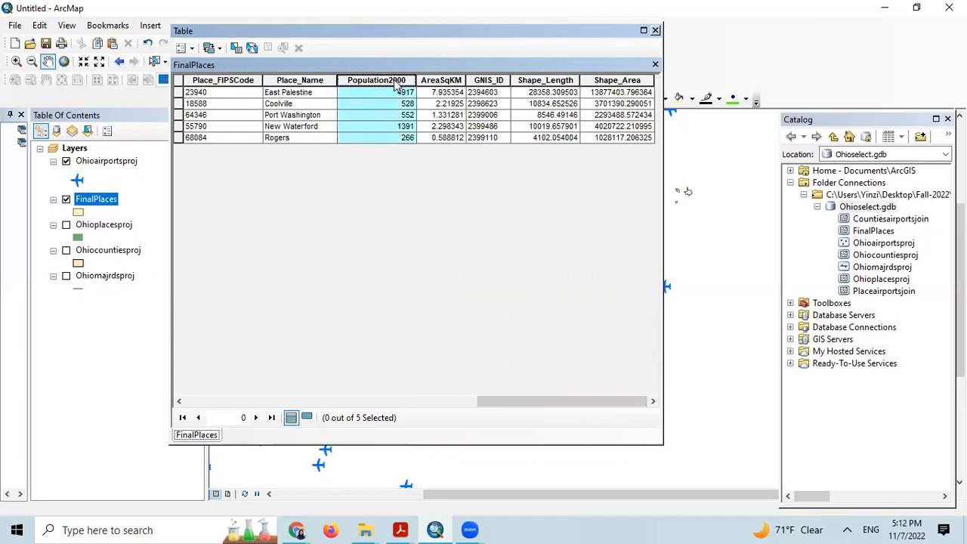
right_click(396, 85)
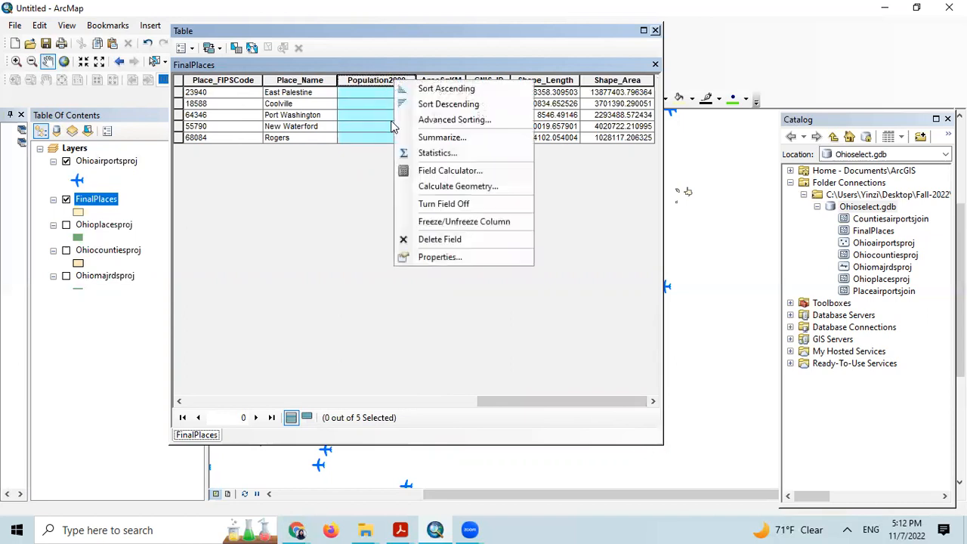
click(450, 104)
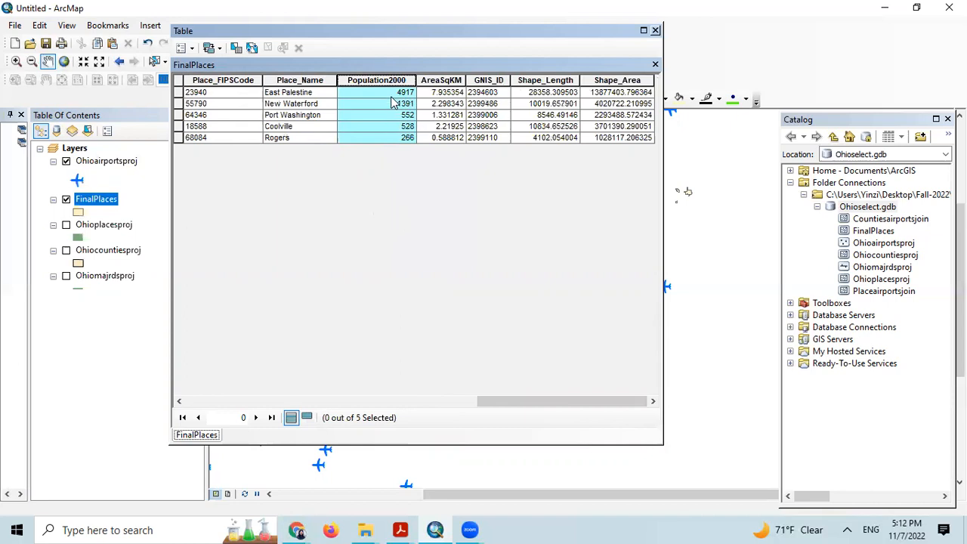
- Select the East Palestine record in FinalPlaces, show only the selected record, and close the table
drag(542, 401, 173, 152)
click(178, 92)
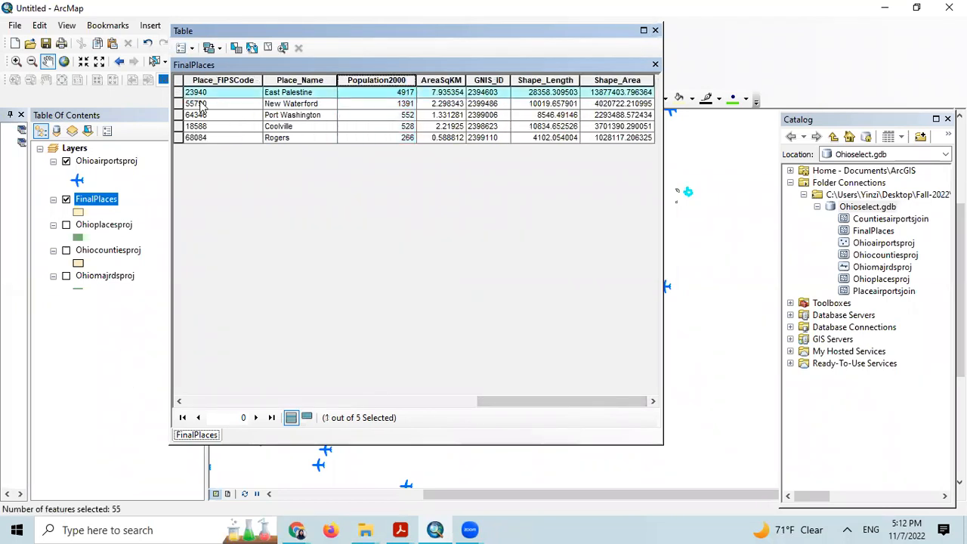
click(306, 417)
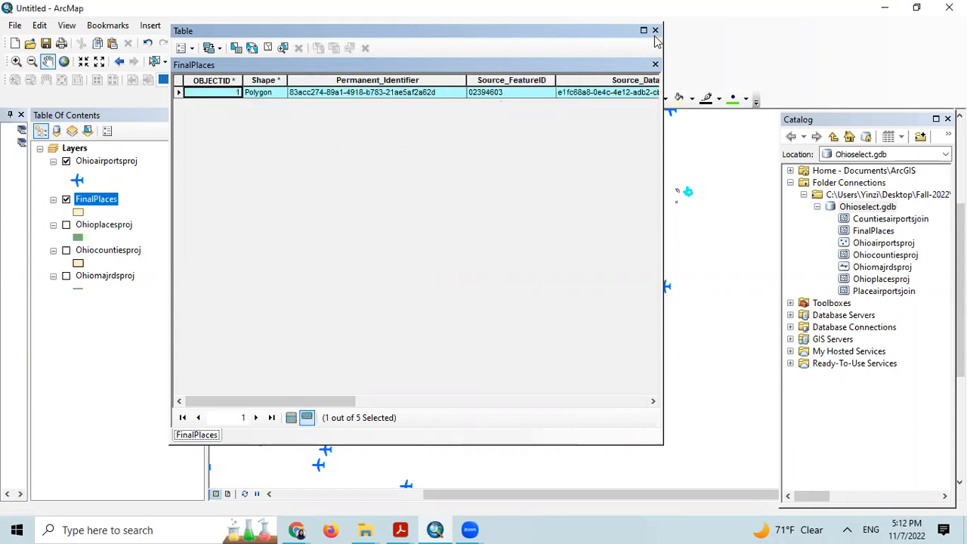
click(655, 31)
- Start exporting the selected FinalPlaces feature, try to set Ohioselect.gdb as the output location, and decline overwriting an existing feature class
right_click(97, 199)
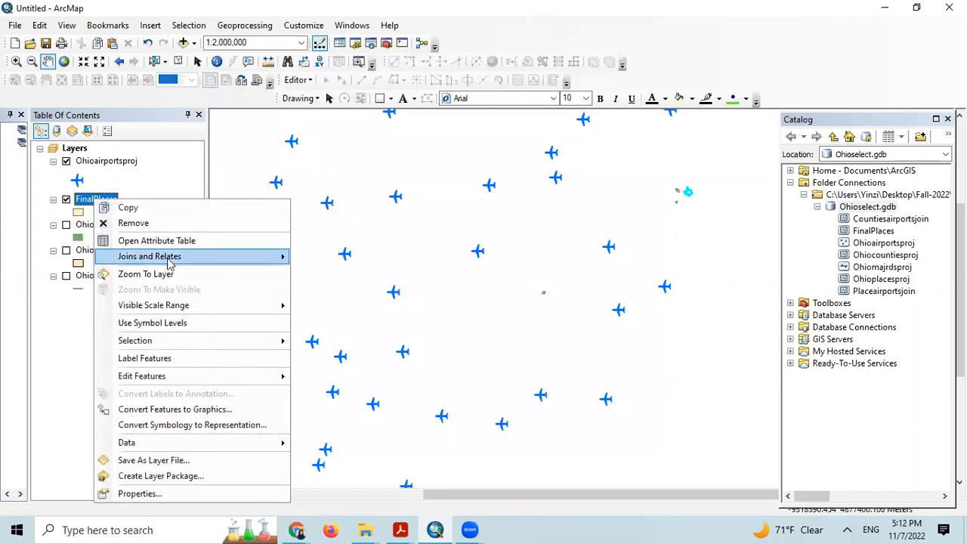
mouse_move(173, 445)
click(340, 433)
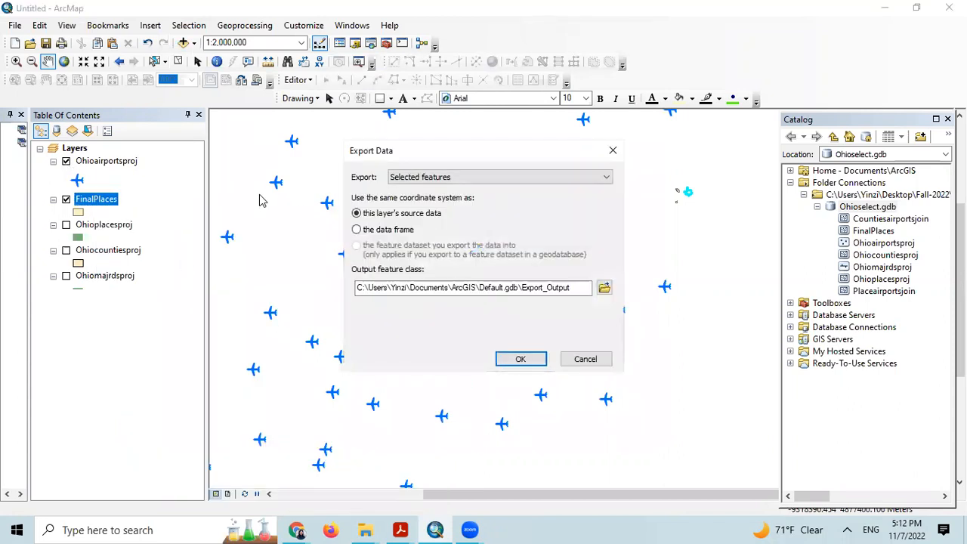
click(605, 291)
click(404, 173)
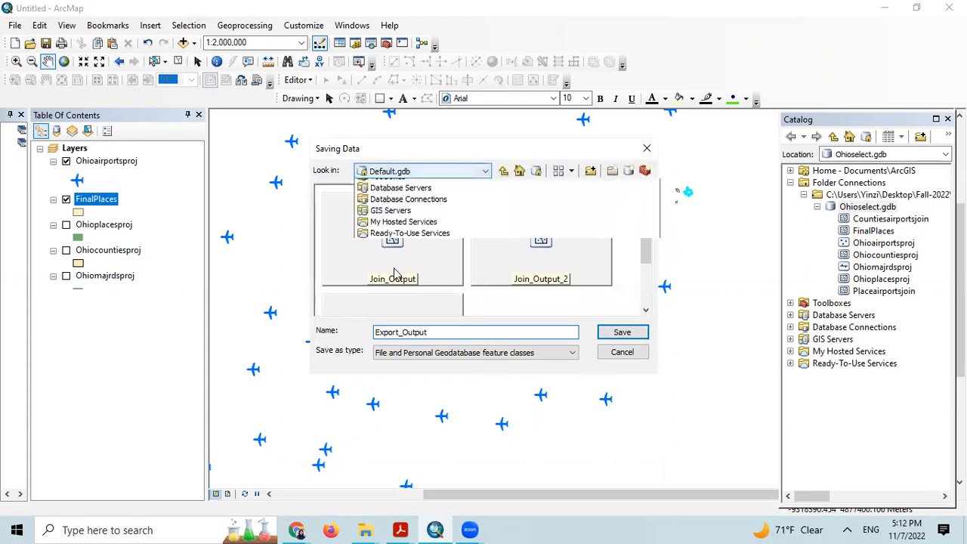
click(412, 218)
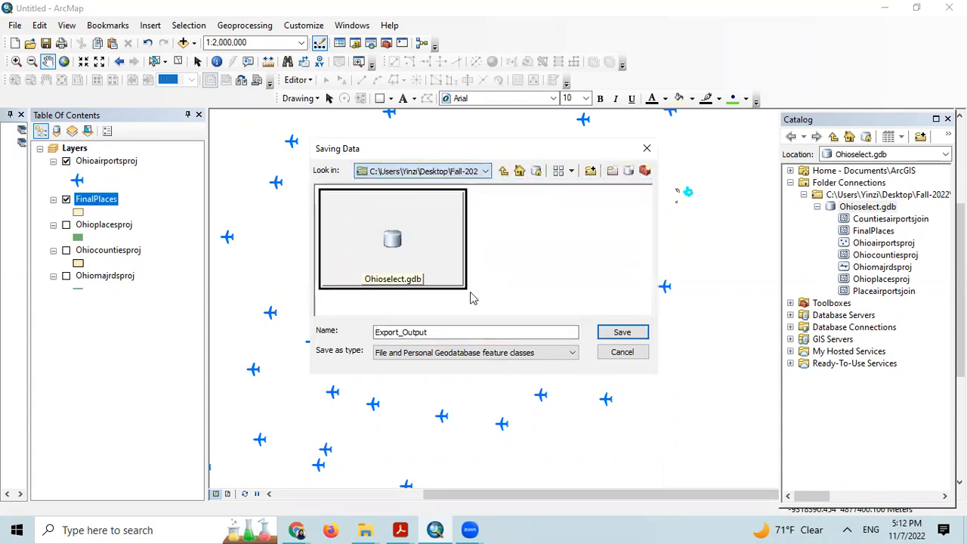
double_click(412, 255)
click(624, 333)
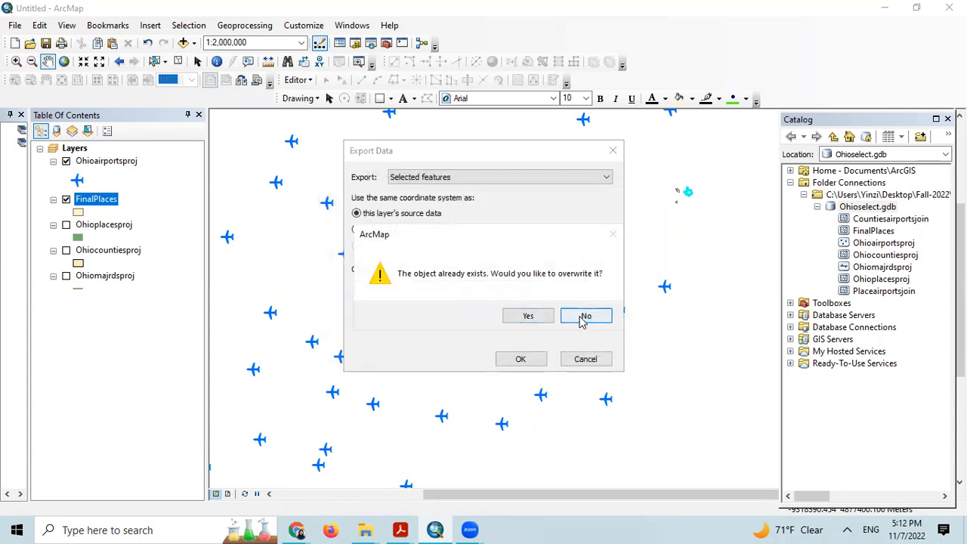
click(585, 317)
- Name the output feature class ChosenSite in Default.gdb, export the selected feature, and add it to the map as a layer
drag(474, 333, 337, 333)
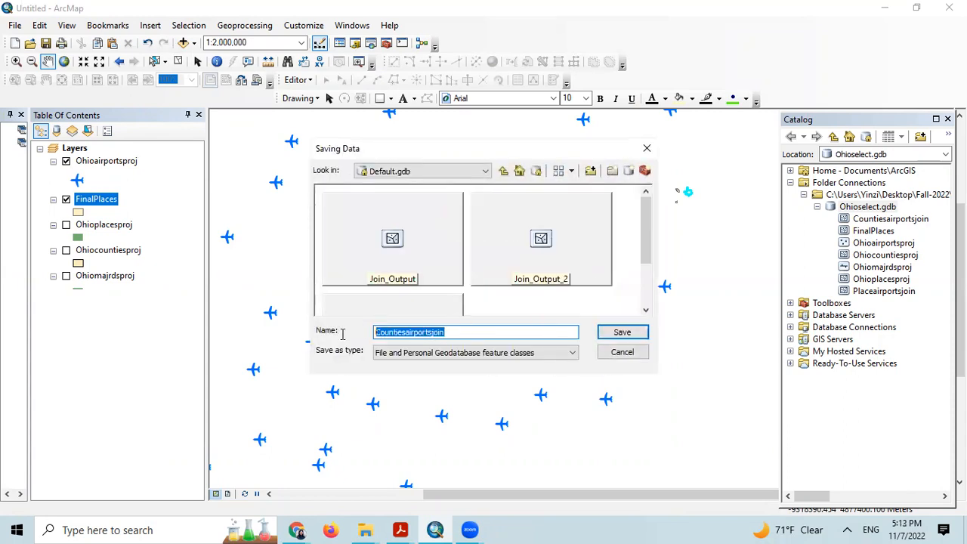
text(ChosenSite)
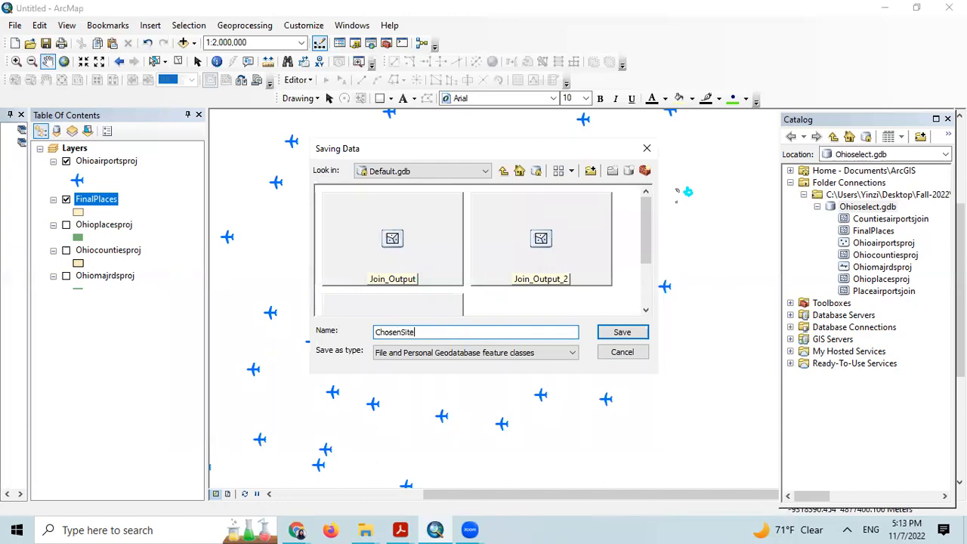
click(622, 332)
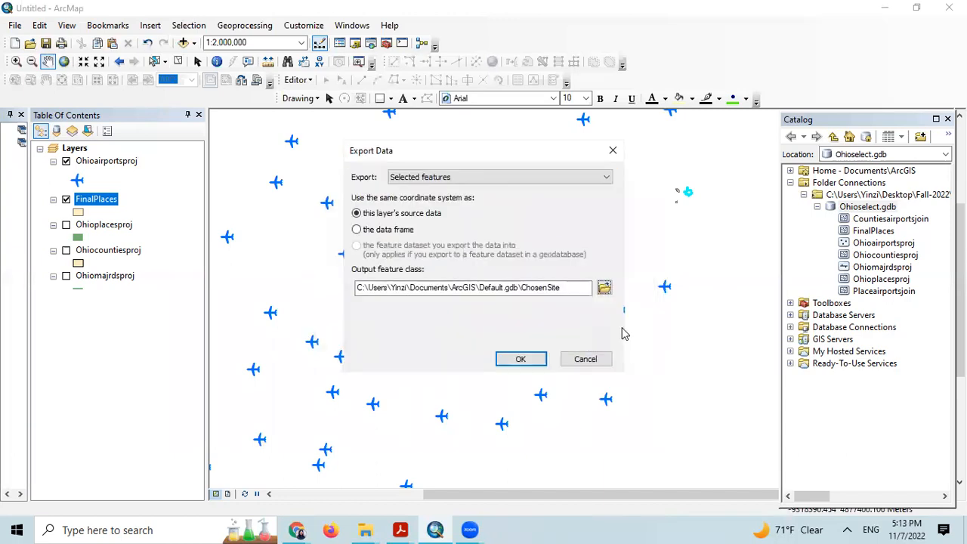
click(531, 362)
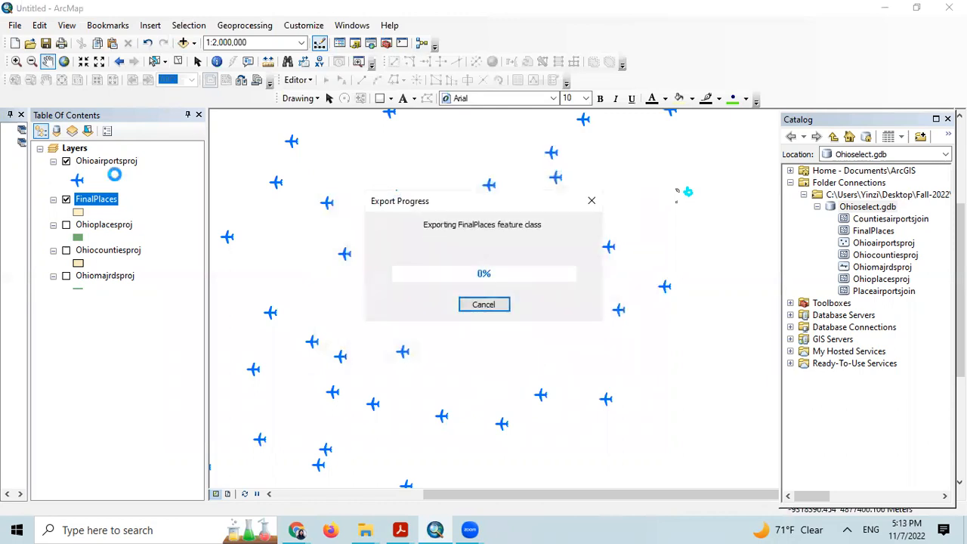
click(536, 315)
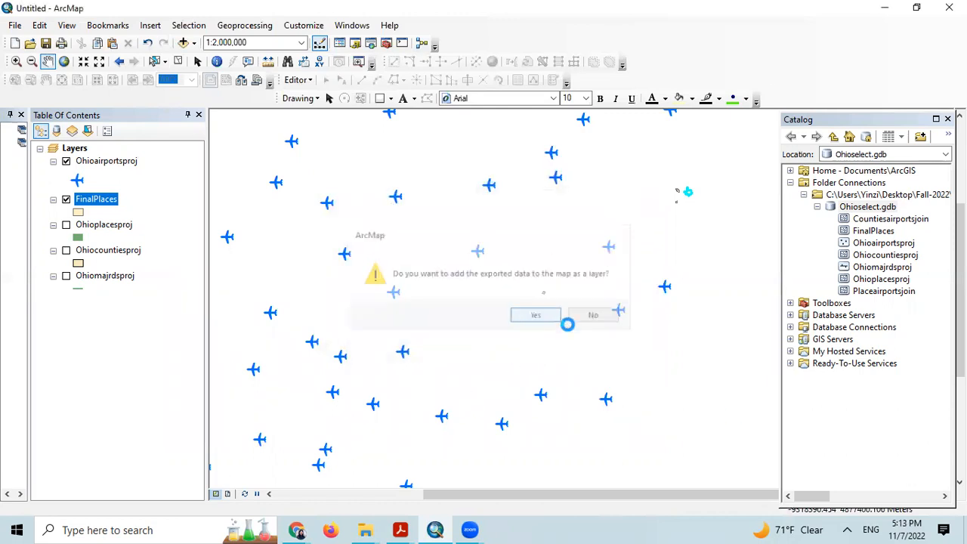
- Refresh Ohioselect.gdb in the Catalog to check for the exported ChosenSite feature class
right_click(871, 207)
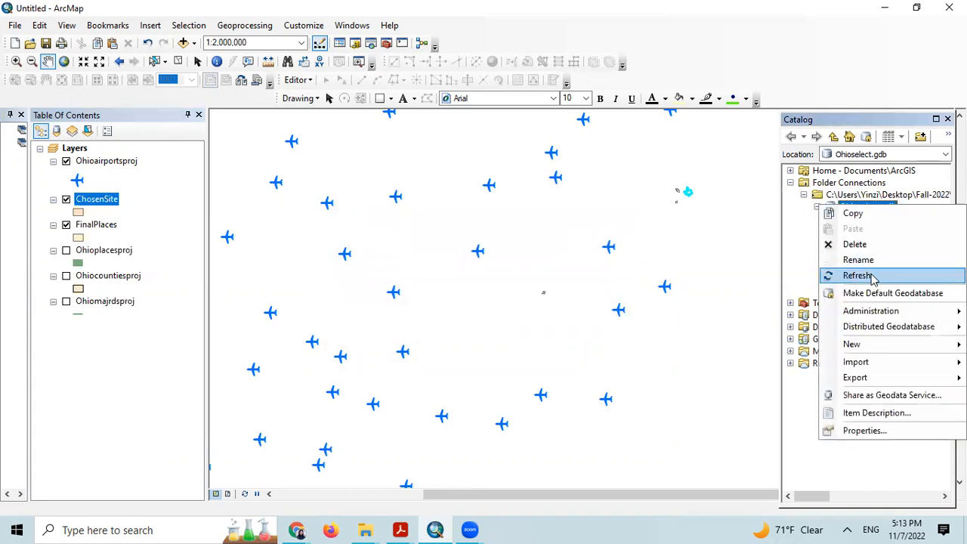
click(871, 276)
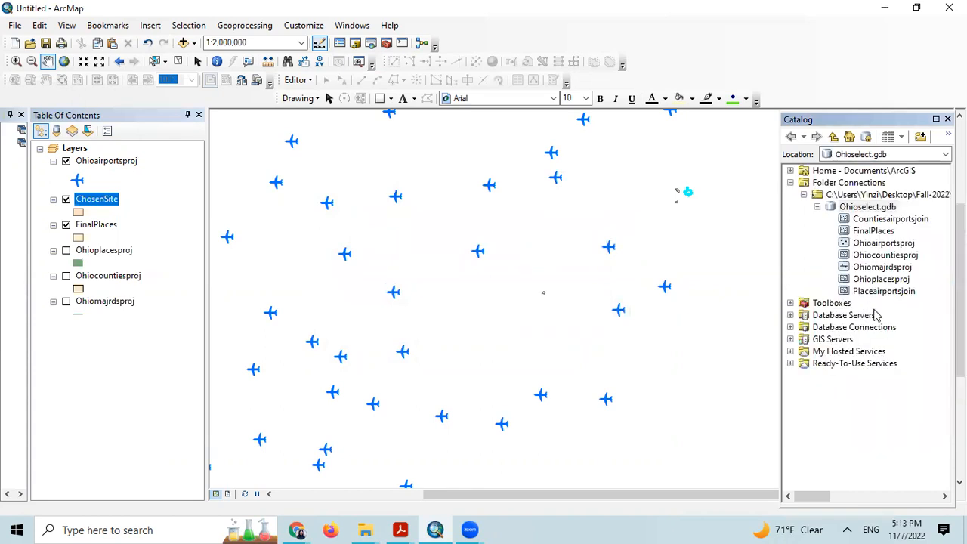
right_click(869, 208)
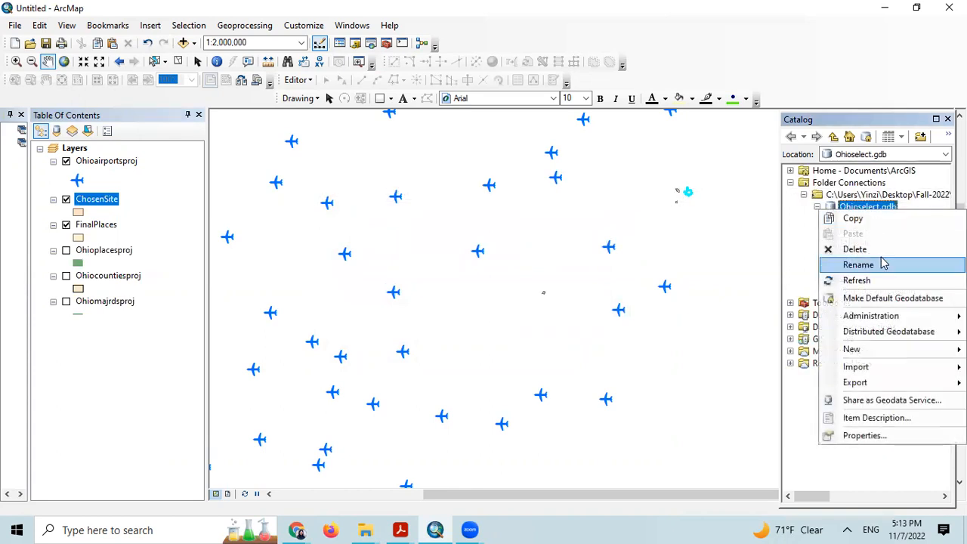
click(879, 280)
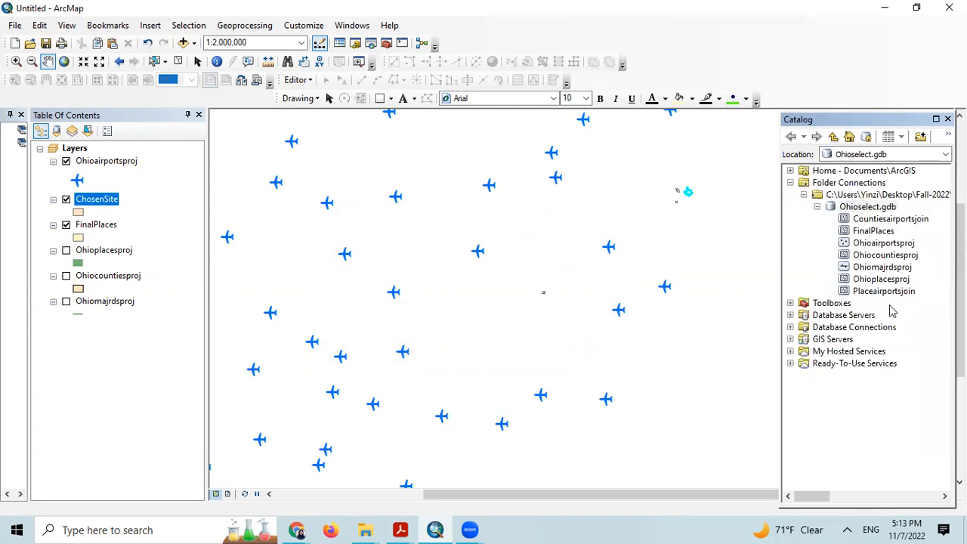
click(110, 212)
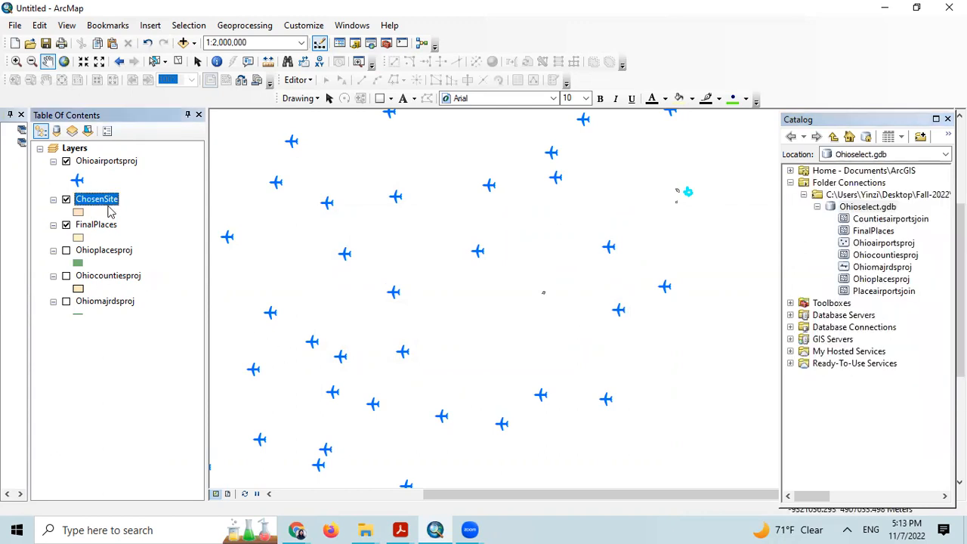
right_click(891, 207)
click(865, 281)
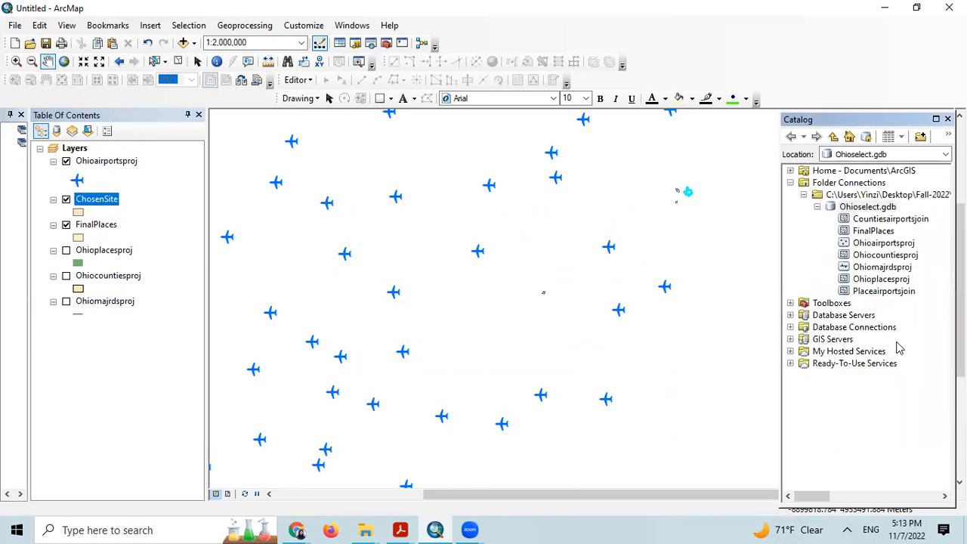
- Hide the Ohioairportsproj and FinalPlaces layers and zoom the map to the extent of the ChosenSite layer
click(95, 200)
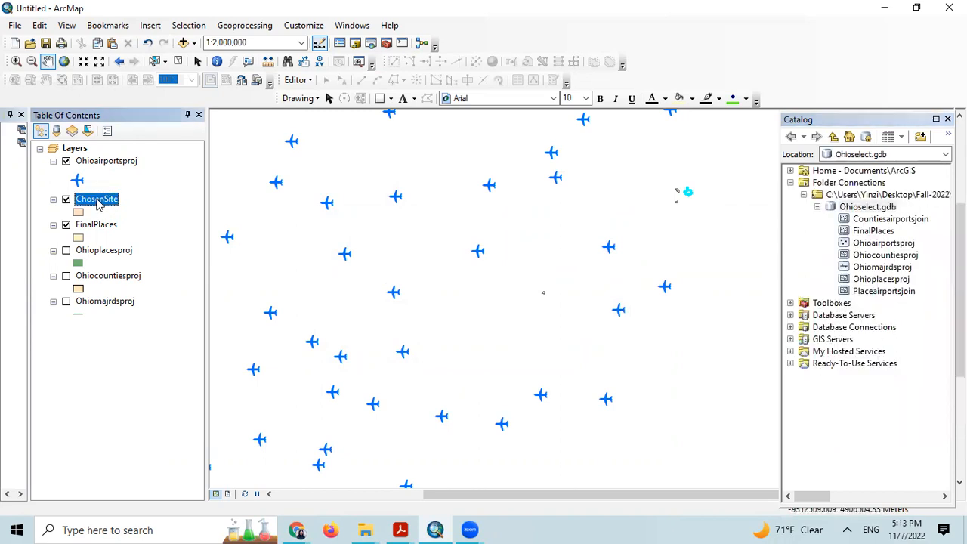
click(66, 161)
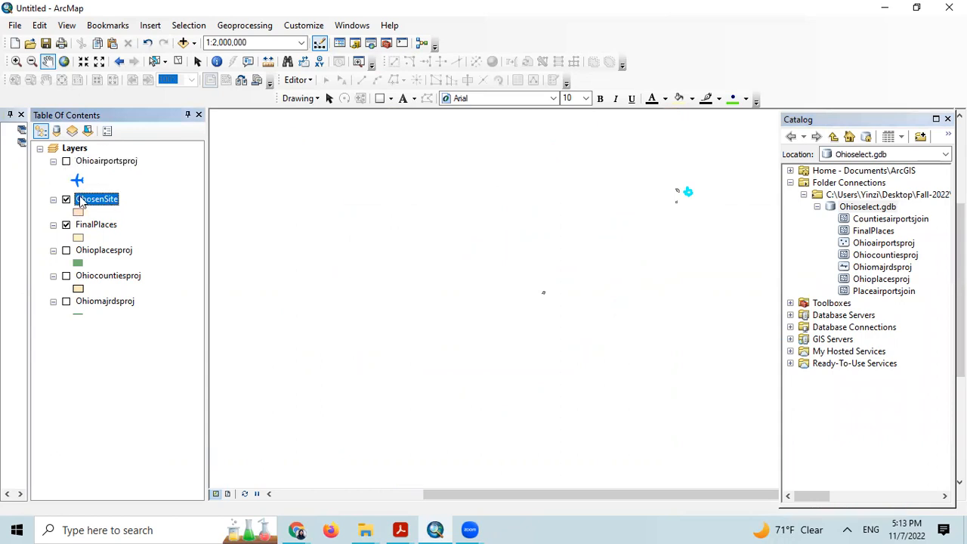
click(66, 225)
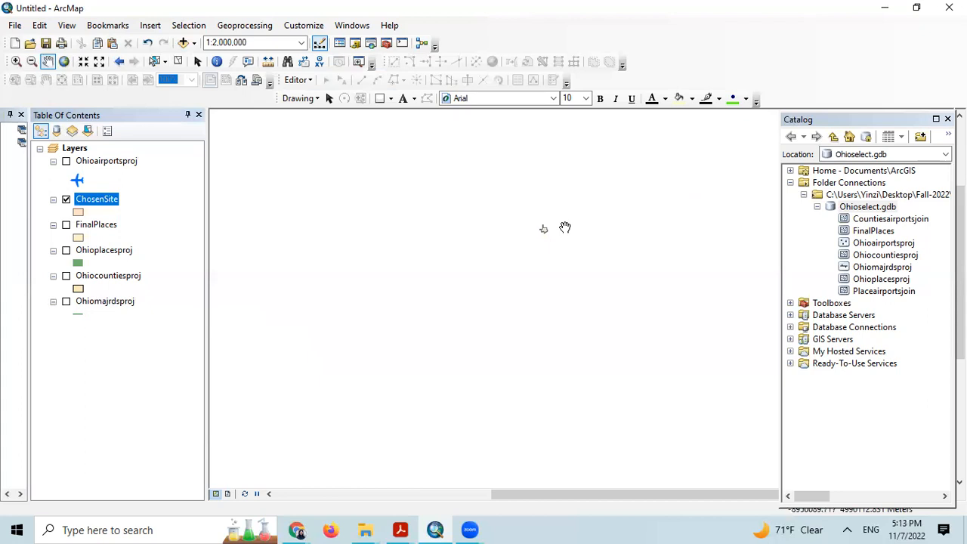
drag(542, 231, 443, 257)
scroll(453, 287, down, 3)
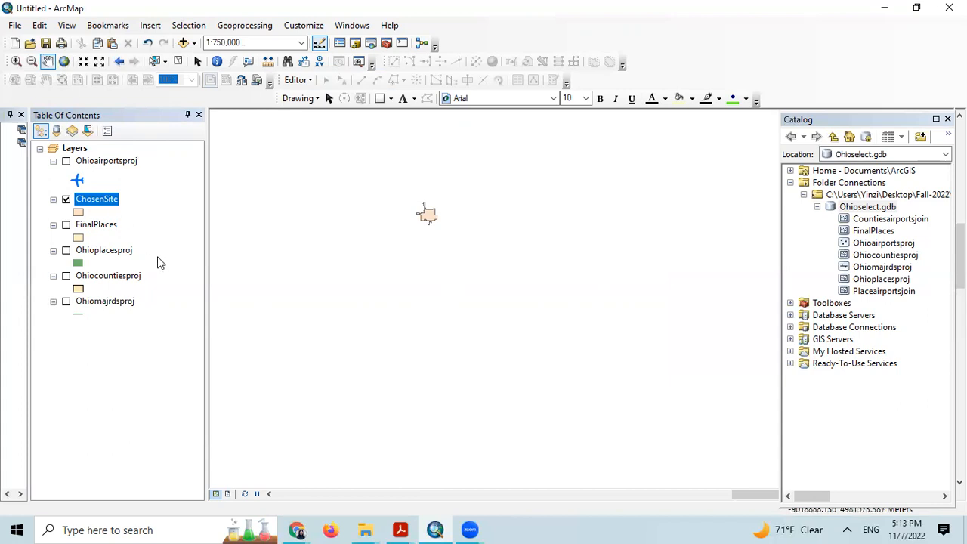
right_click(98, 200)
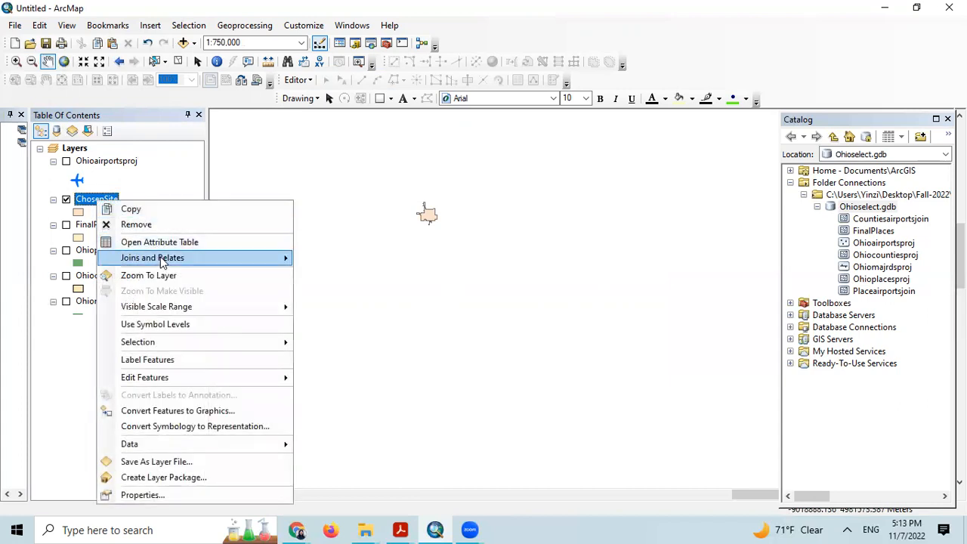
click(190, 280)
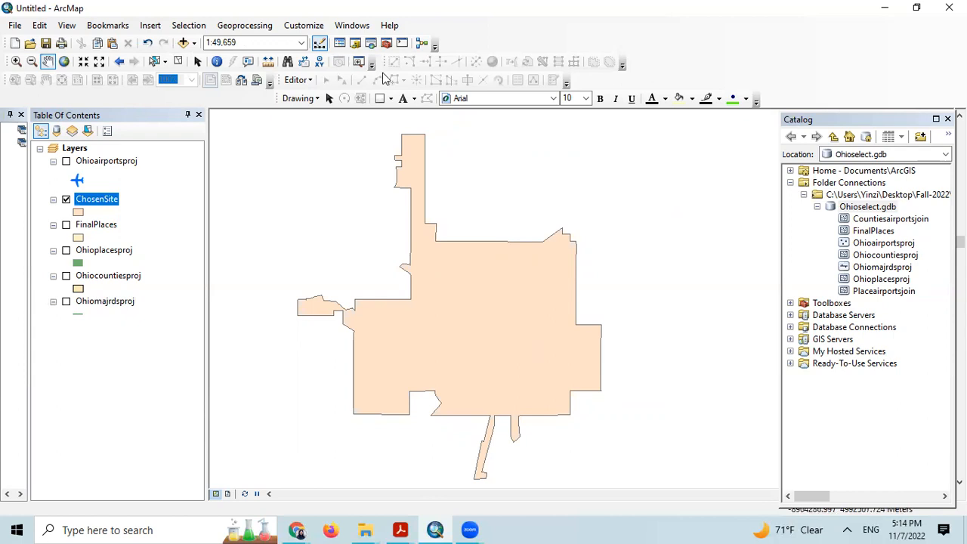
- Turn the Ohioairportsproj layer back on and show the airports surrounding the chosen site
click(188, 25)
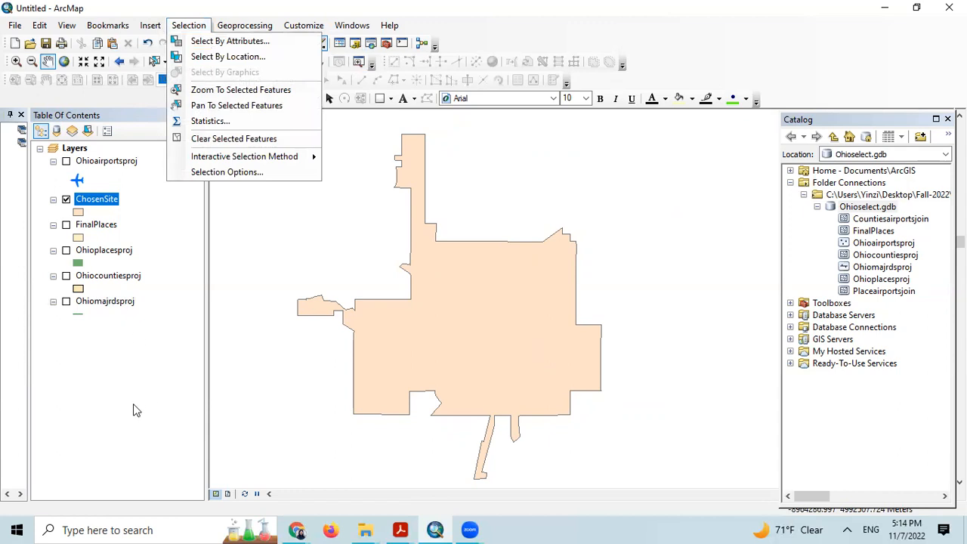
click(66, 161)
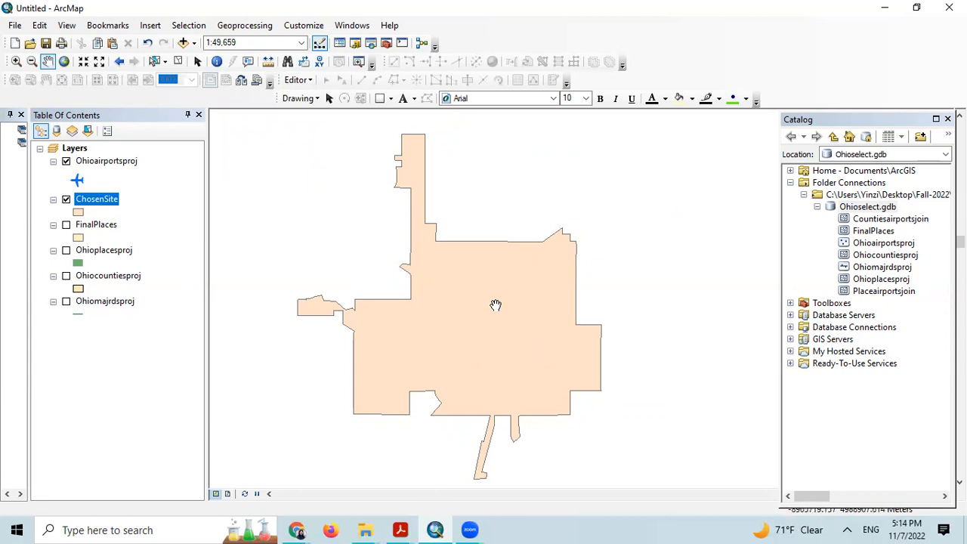
scroll(474, 317, down, 1)
scroll(479, 319, up, 4)
scroll(508, 333, up, 2)
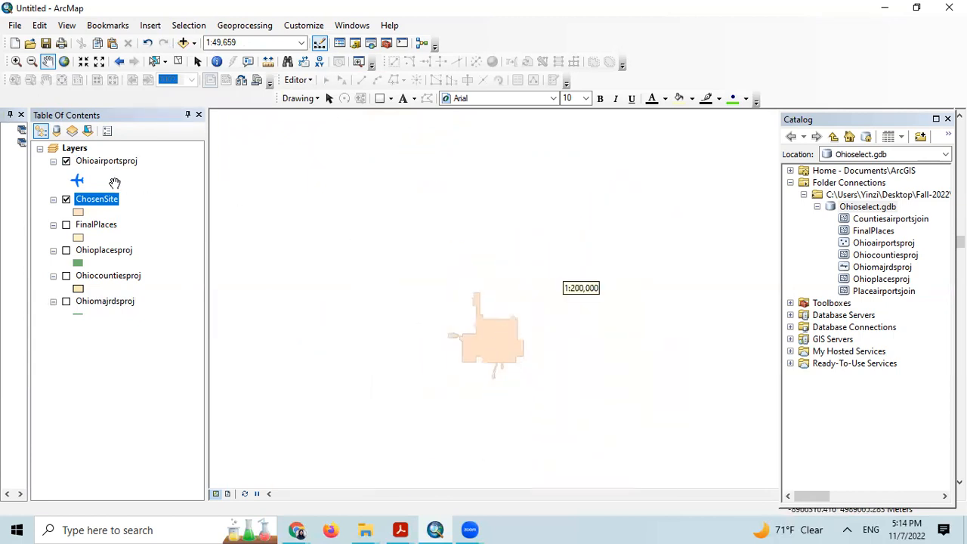
scroll(553, 348, up, 5)
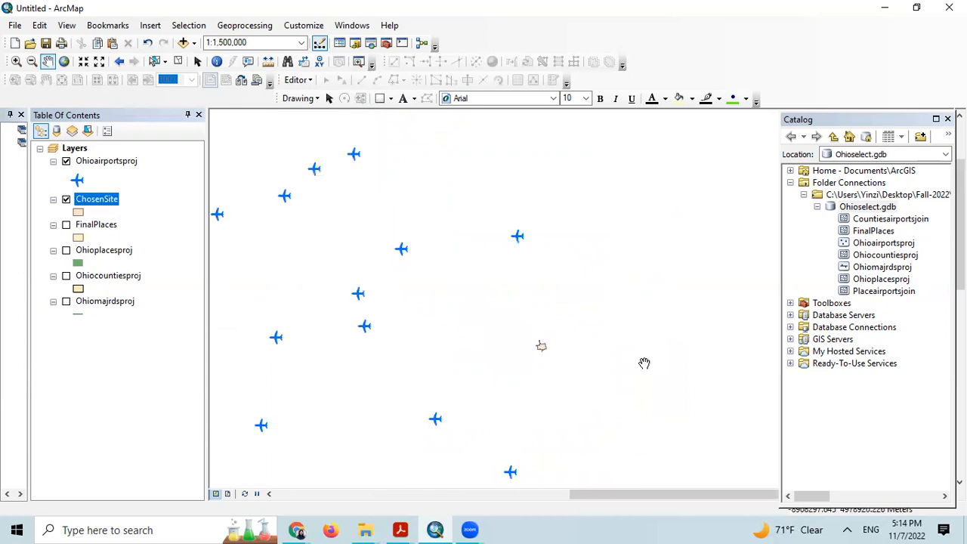
drag(510, 330, 642, 338)
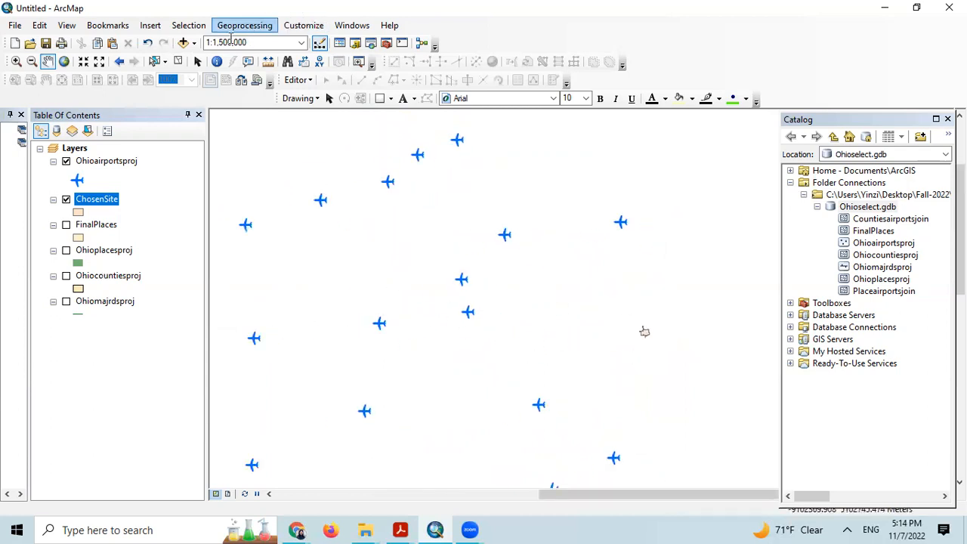
- Select by location the Ohioairportsproj and Ohioplacesproj features within 100 miles of ChosenSite, using the "select features from" method
click(188, 25)
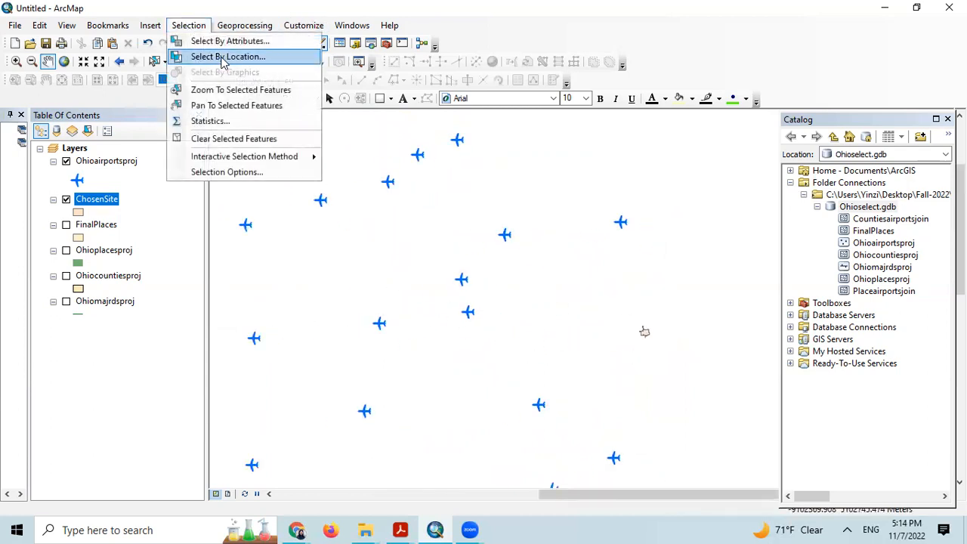
click(228, 56)
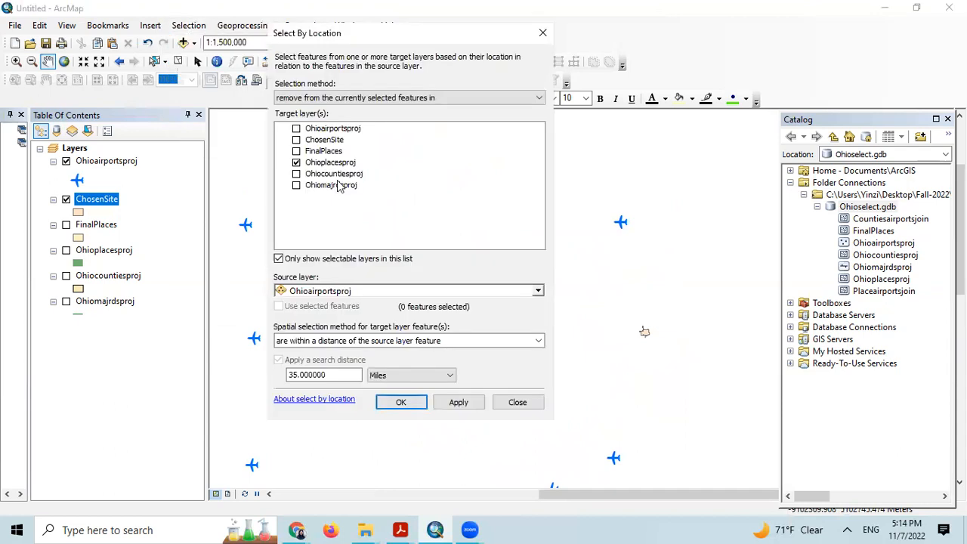
click(348, 98)
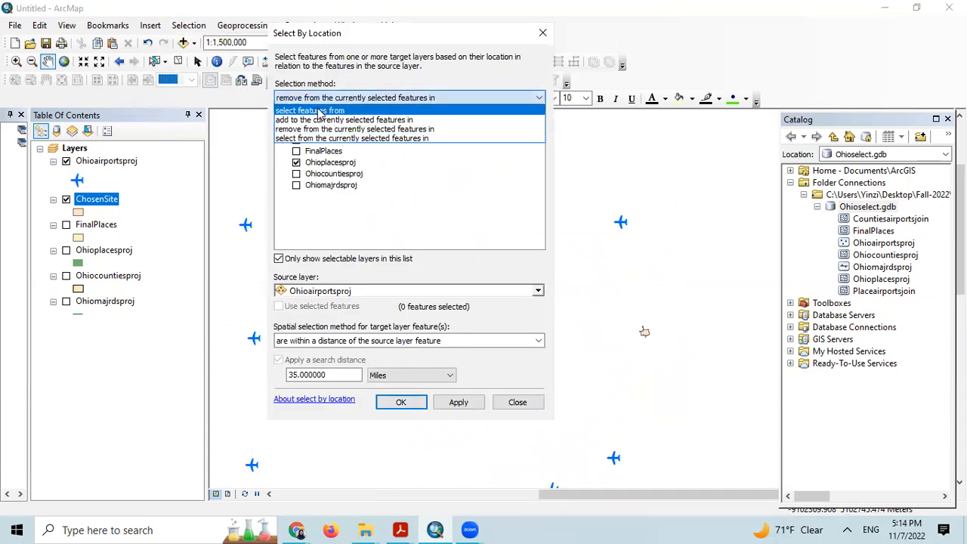
click(348, 108)
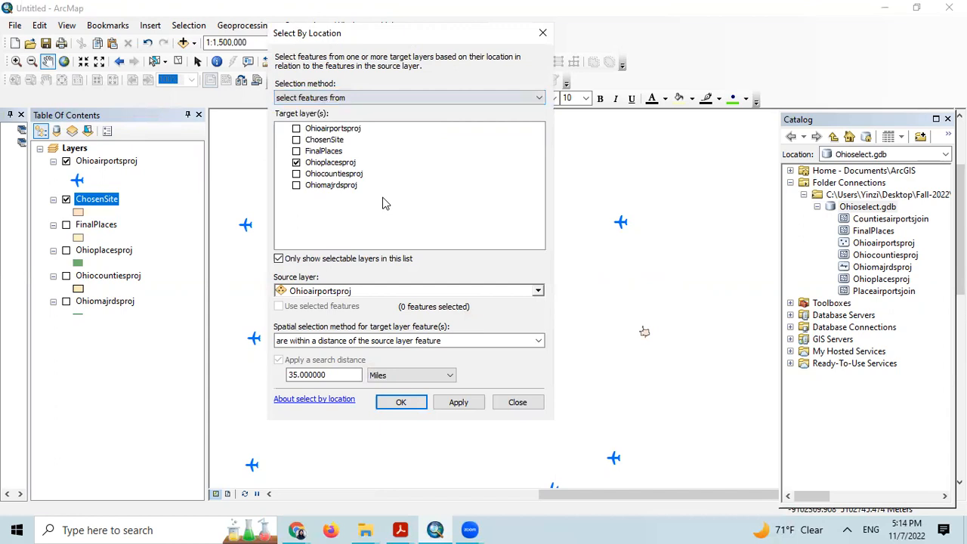
click(296, 128)
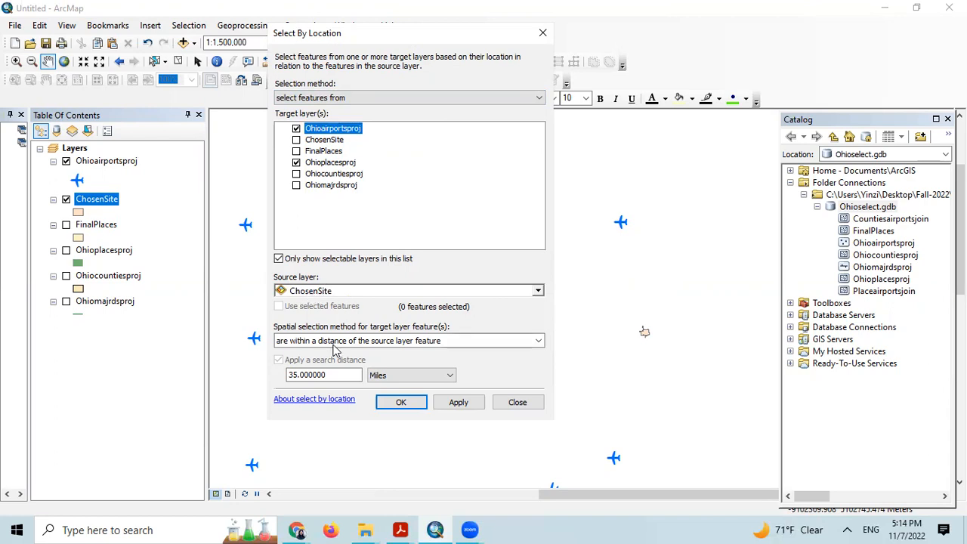
drag(326, 374, 264, 374)
text(1)
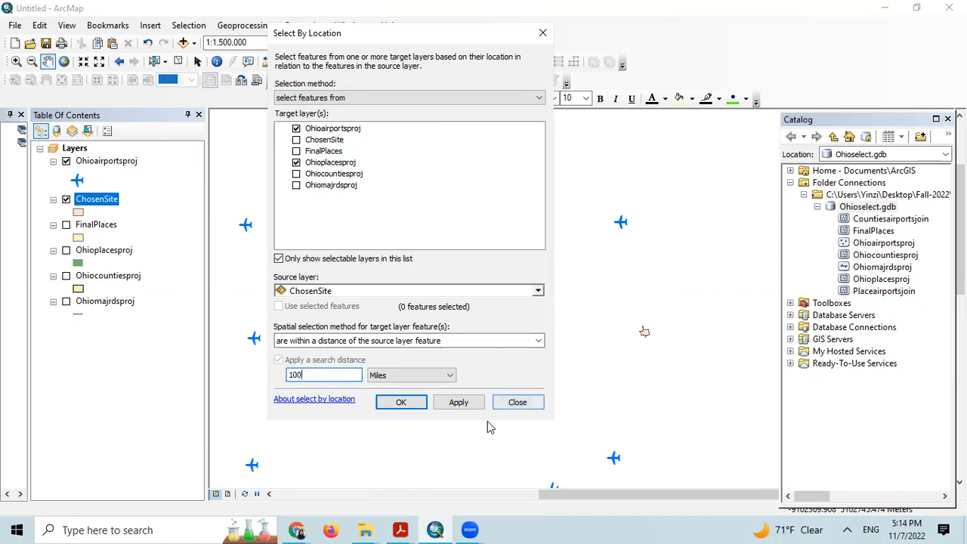
click(458, 404)
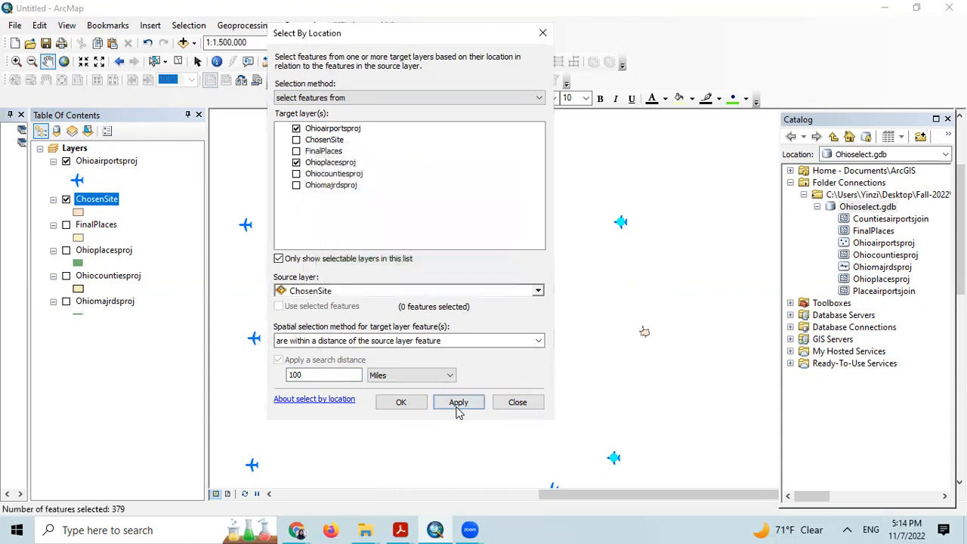
click(401, 403)
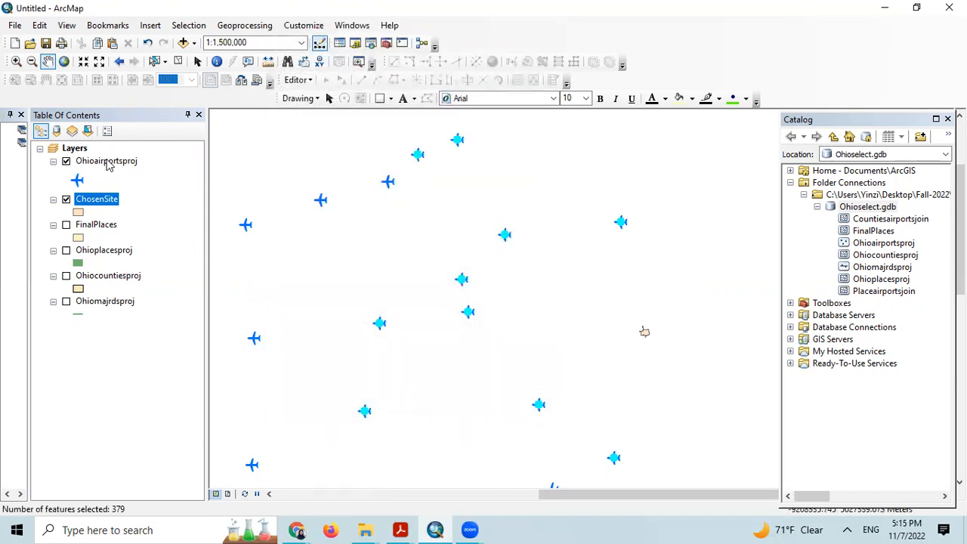
- Review the selected airport records in the Ohioairportsproj attribute table and close the table
right_click(108, 164)
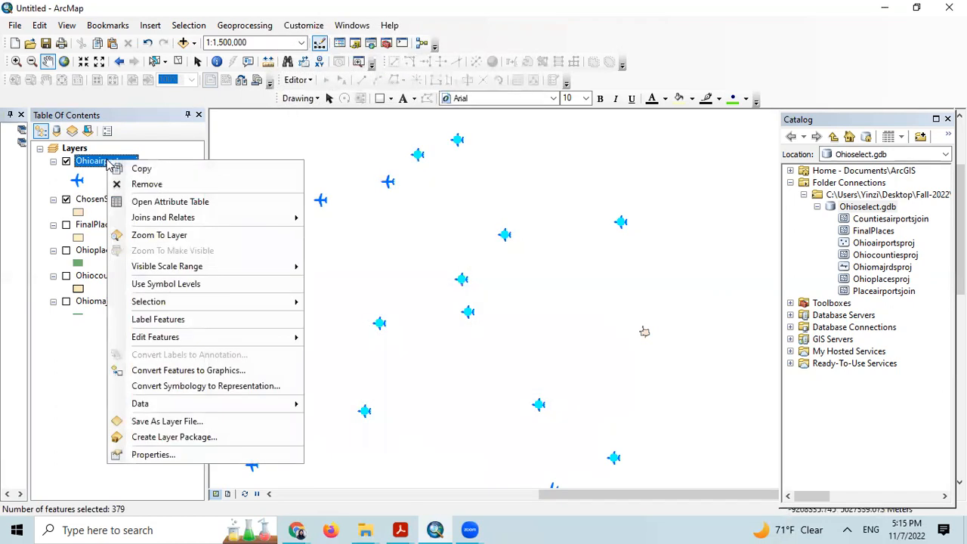
click(155, 202)
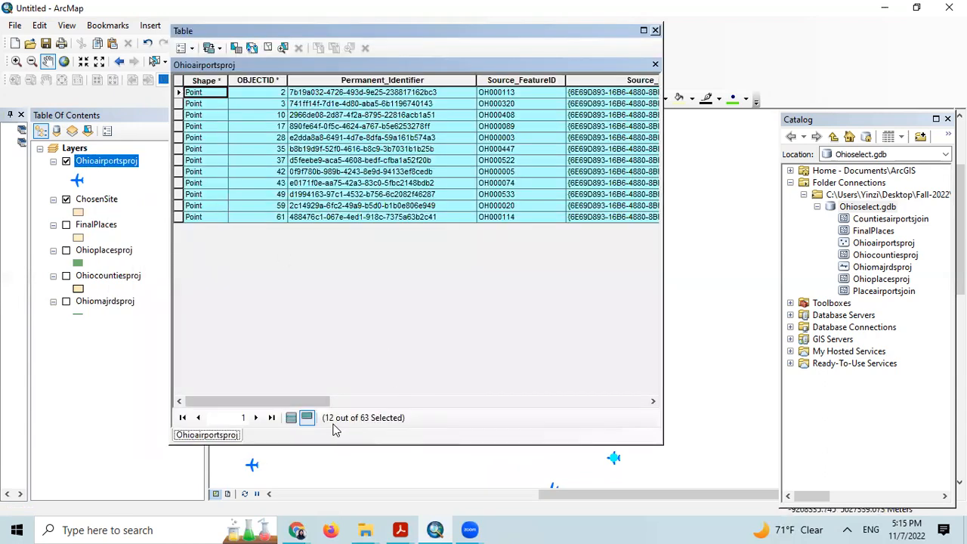
drag(259, 401, 198, 389)
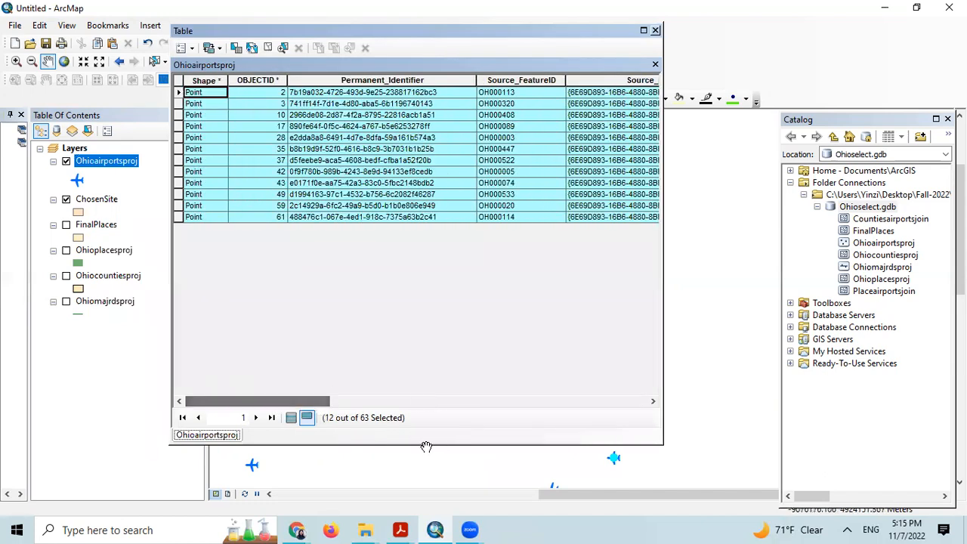
click(655, 30)
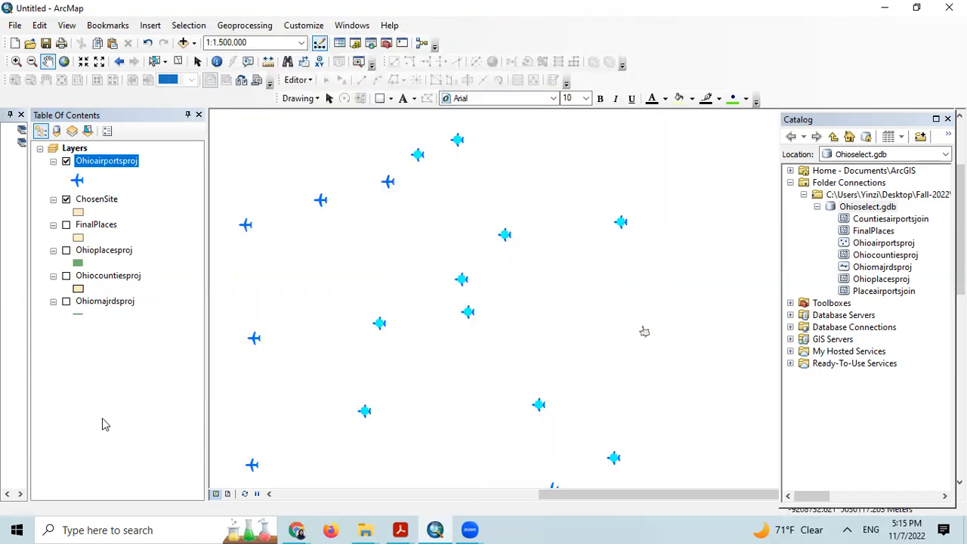
click(103, 420)
- Turn on the Ohioplacesproj layer and select by location only its features within 35 miles of ChosenSite
click(66, 253)
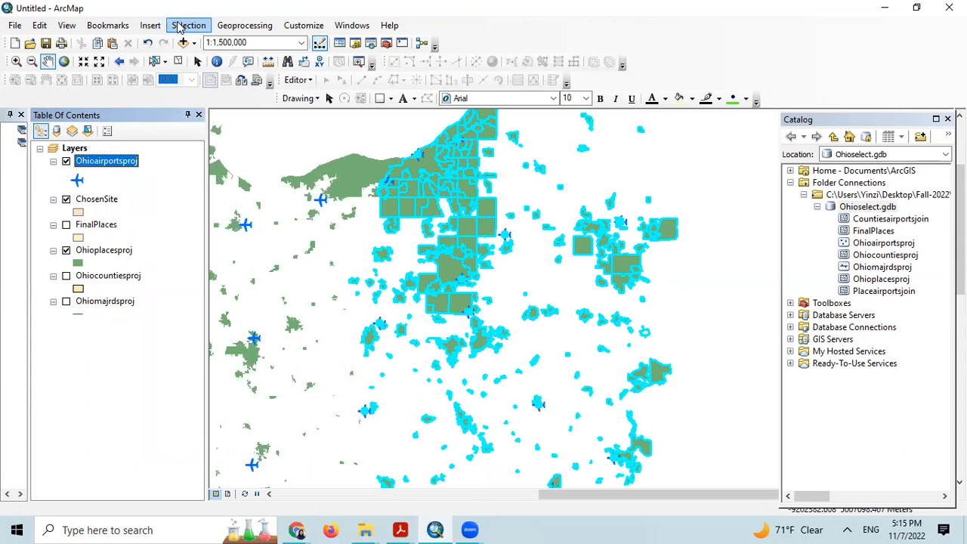
click(188, 25)
click(227, 58)
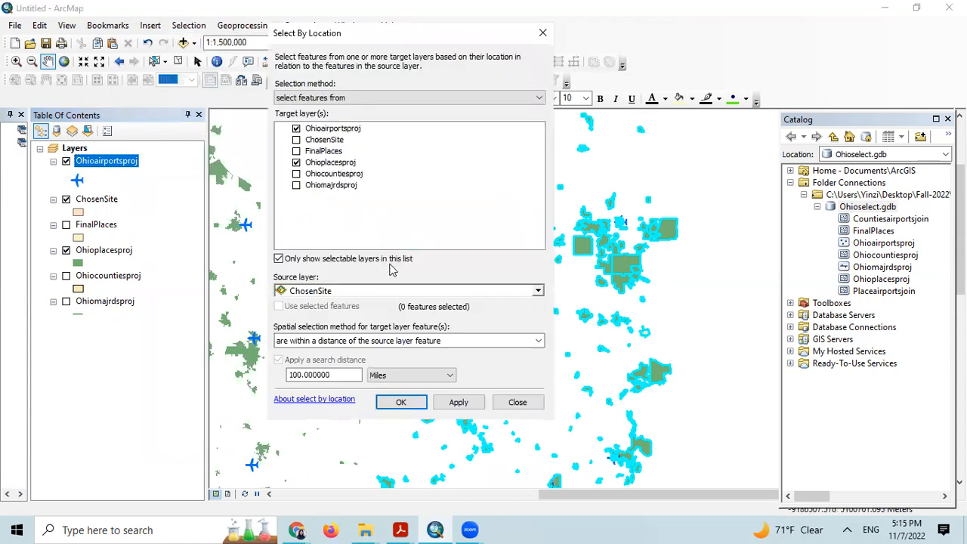
click(296, 129)
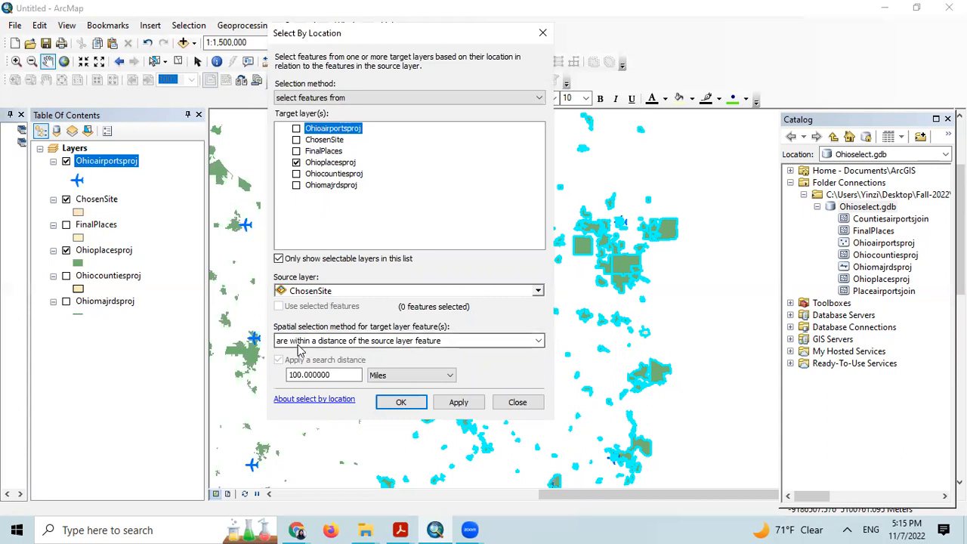
drag(352, 375, 263, 372)
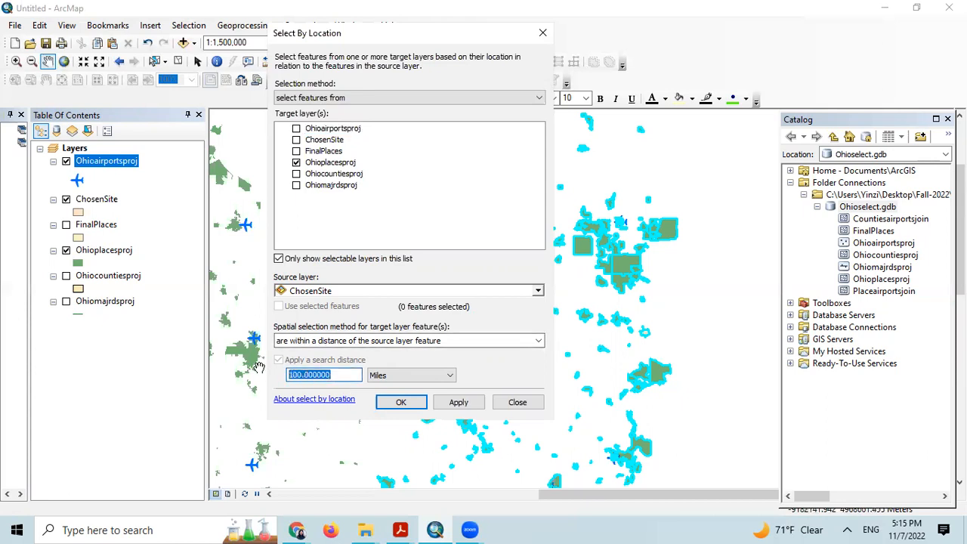
text(35)
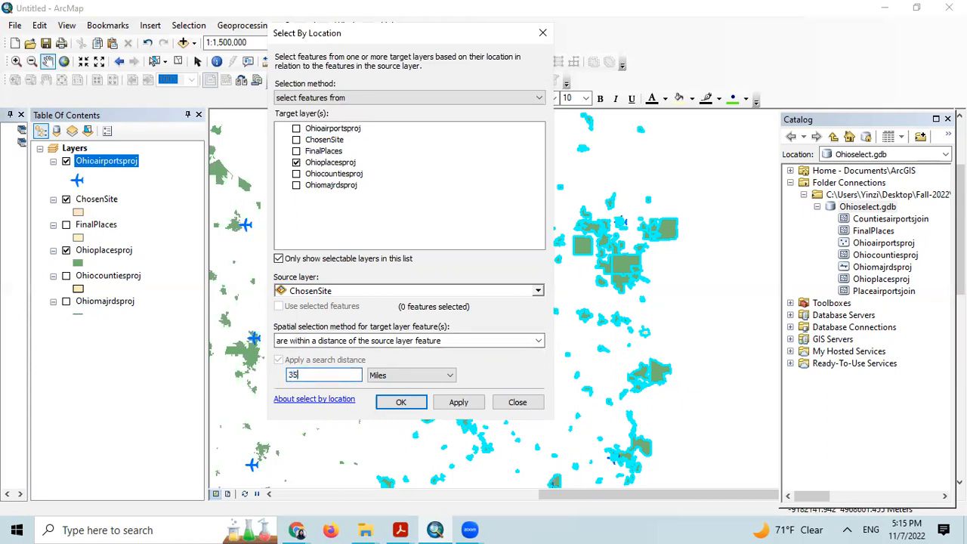
click(457, 403)
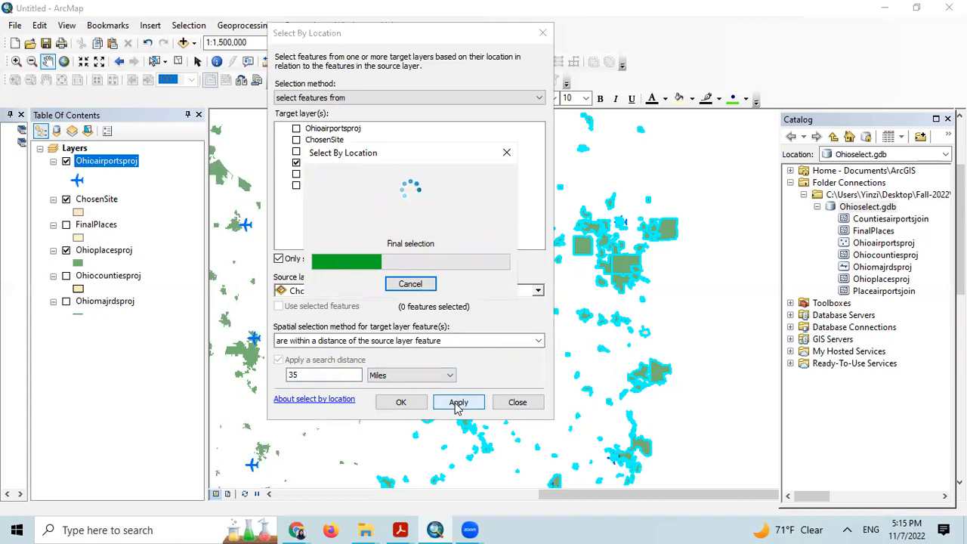
click(401, 403)
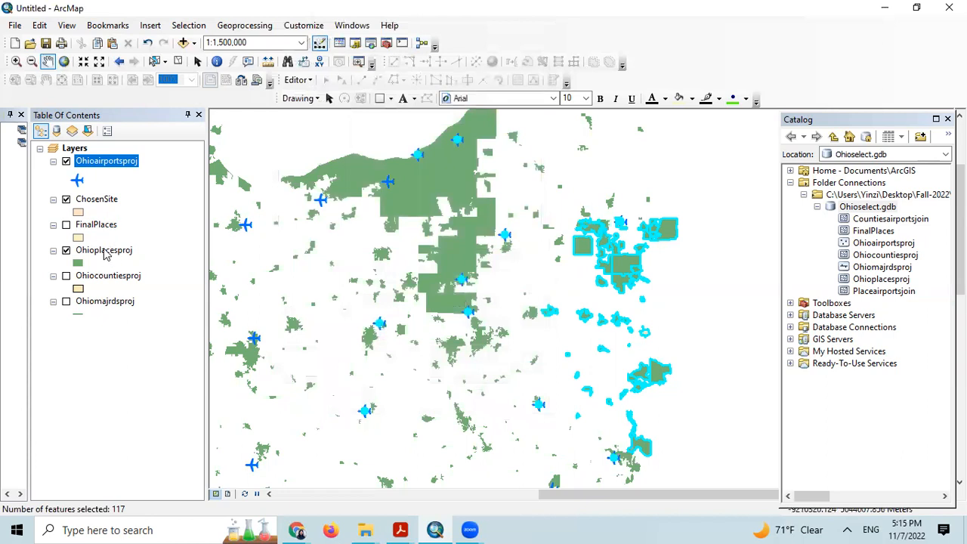
- Review the selected place records in the Ohioplacesproj attribute table and close the table
right_click(104, 253)
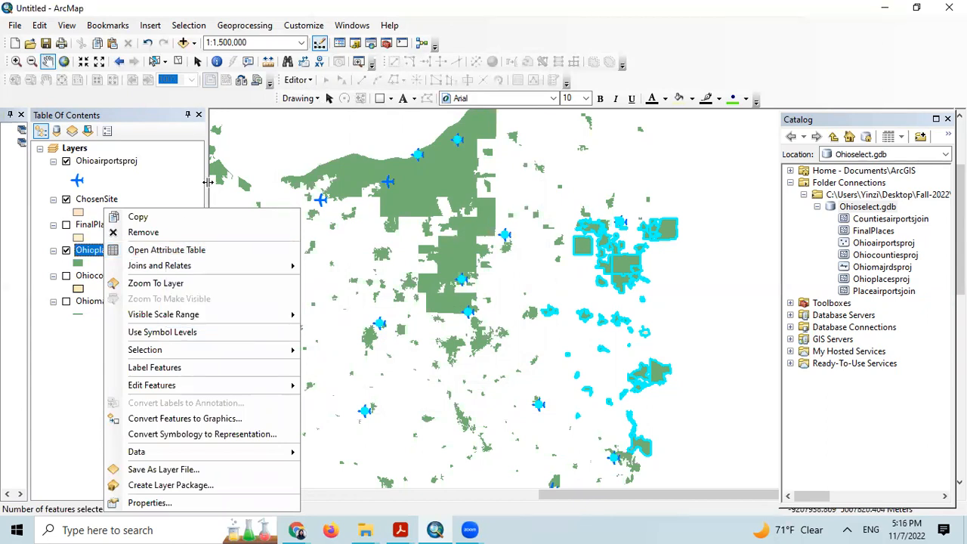
click(118, 261)
right_click(107, 257)
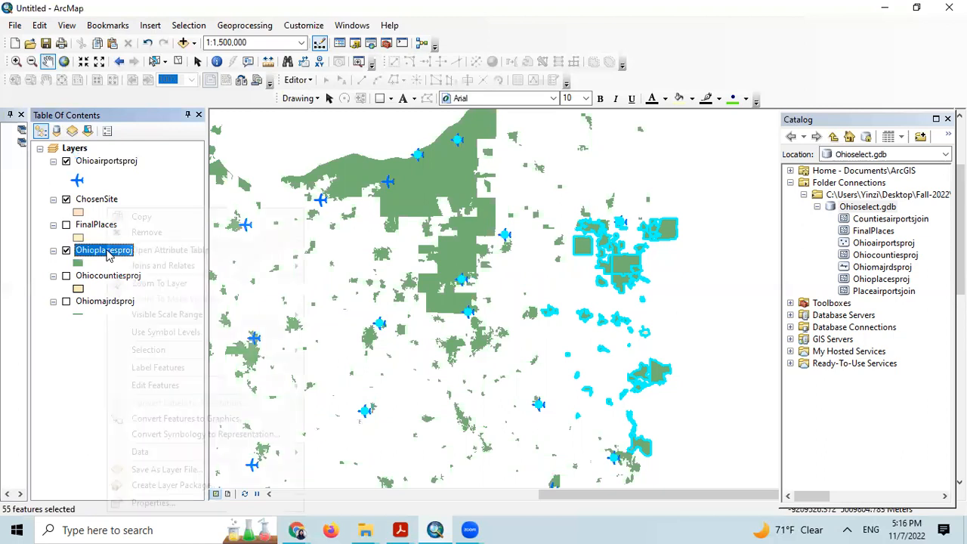
click(158, 253)
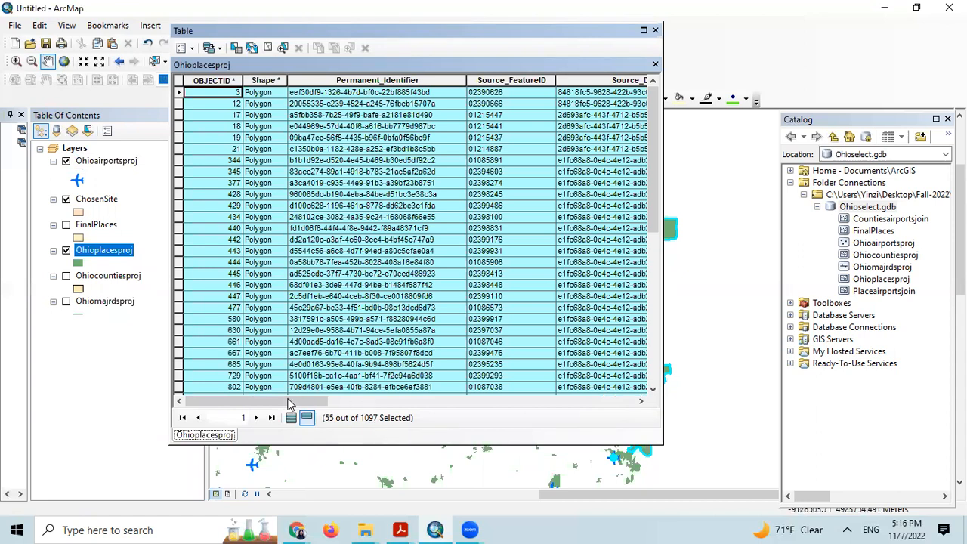
mouse_move(653, 165)
mouse_down()
mouse_move(680, 337)
mouse_move(685, 196)
mouse_move(672, 168)
mouse_up()
drag(316, 405, 271, 416)
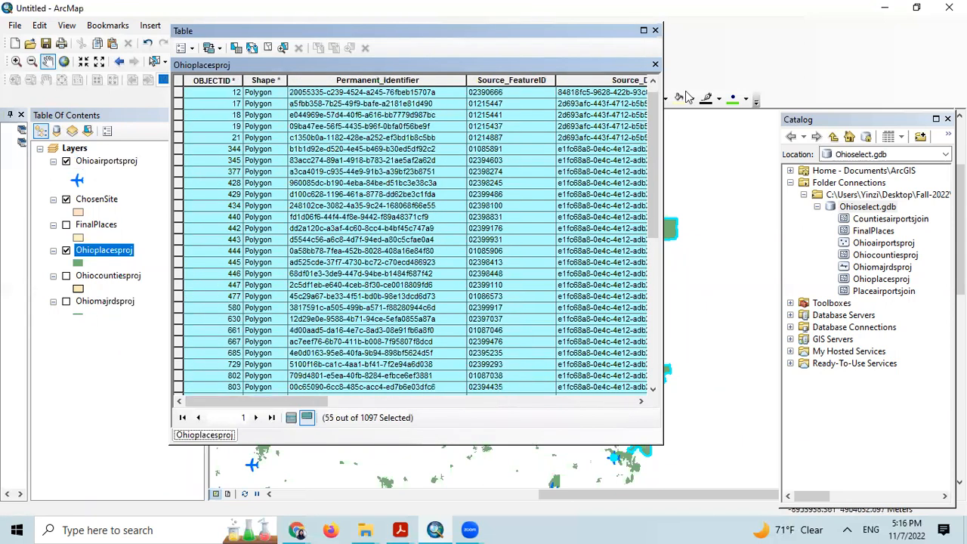
click(656, 31)
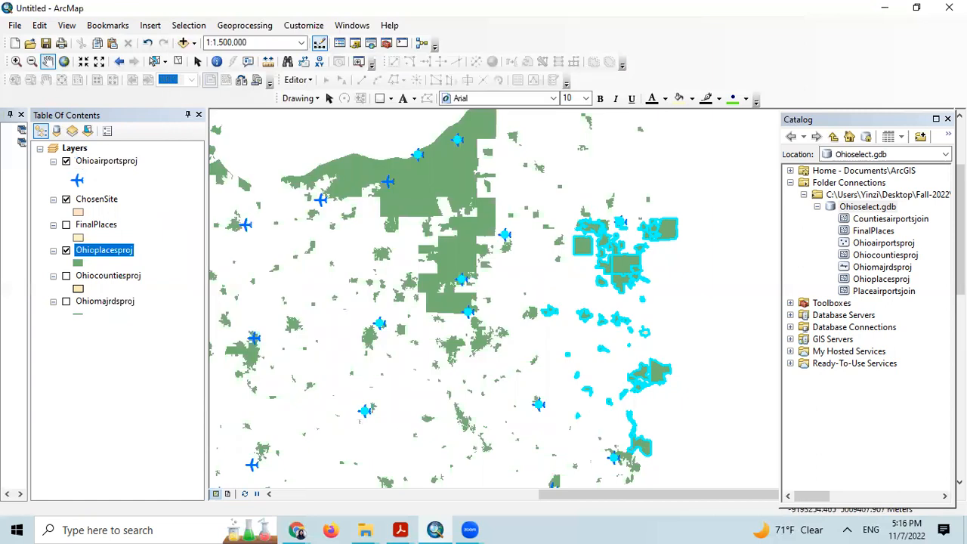